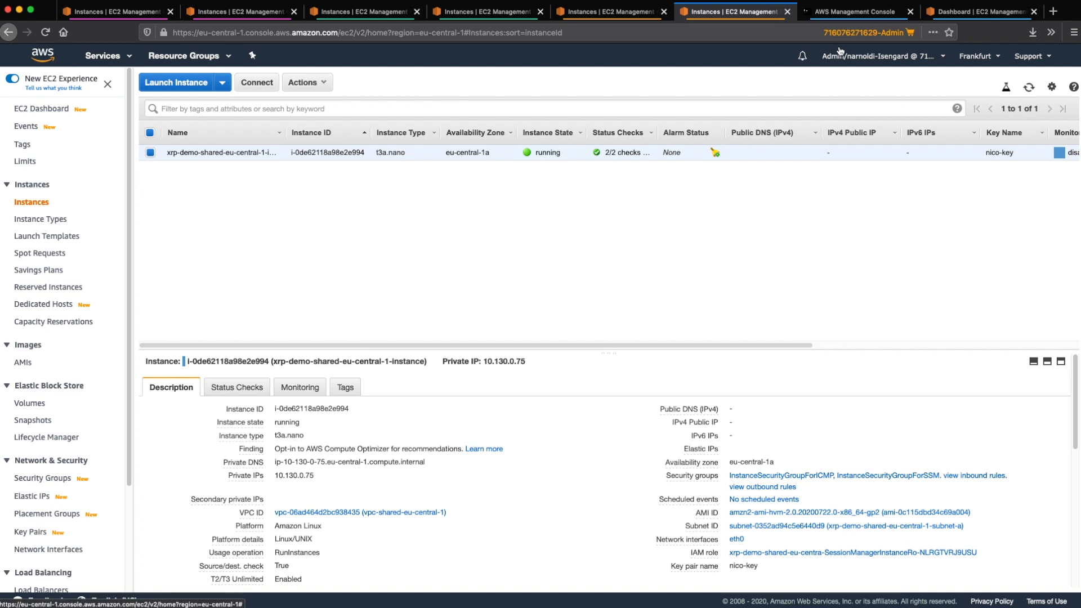
In the AWS console for the Ireland region, open the VPC service and start creating a transit gateway
left_click(862, 15)
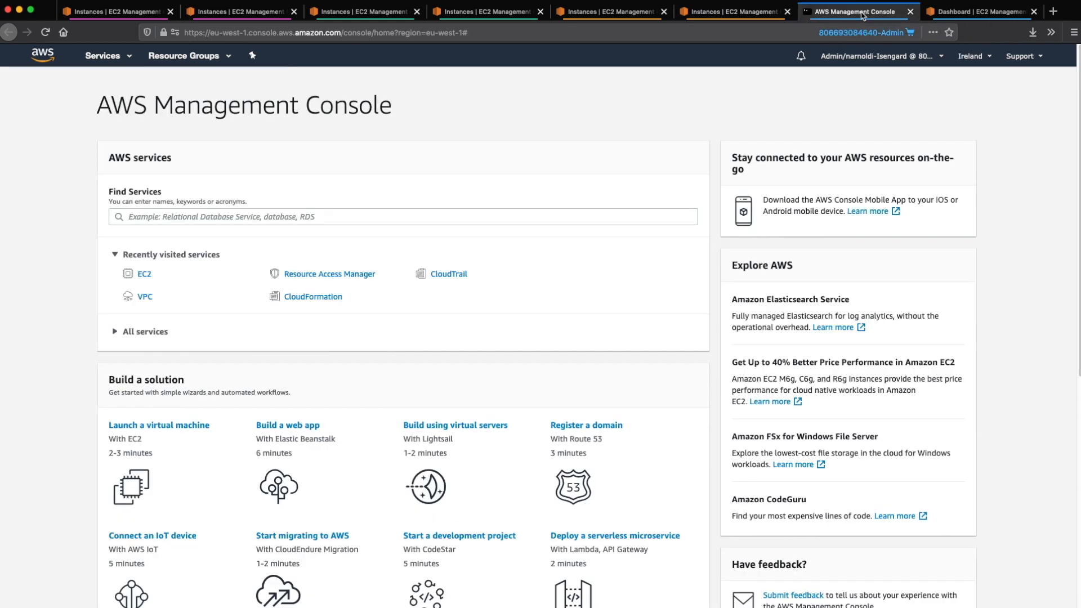
left_click(150, 298)
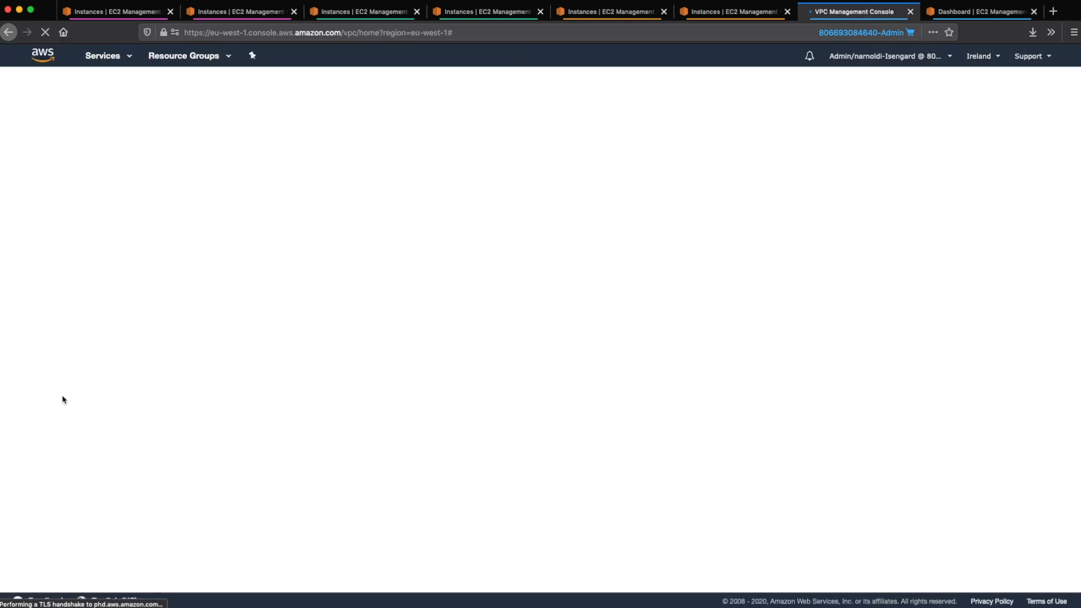
scroll(46, 431, "down", 5)
scroll(46, 431, "down", 1)
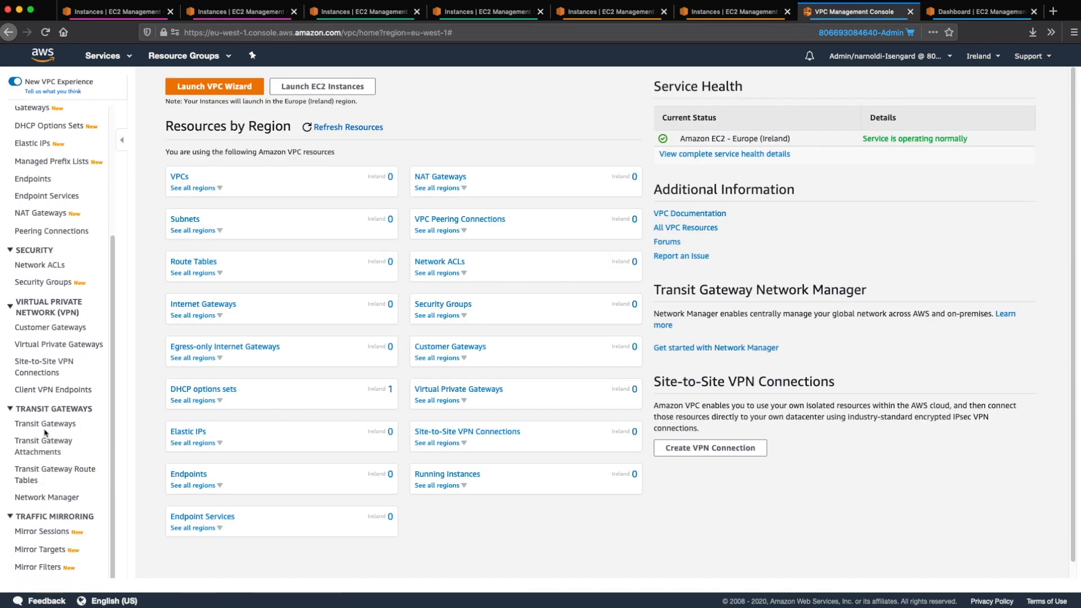
left_click(46, 428)
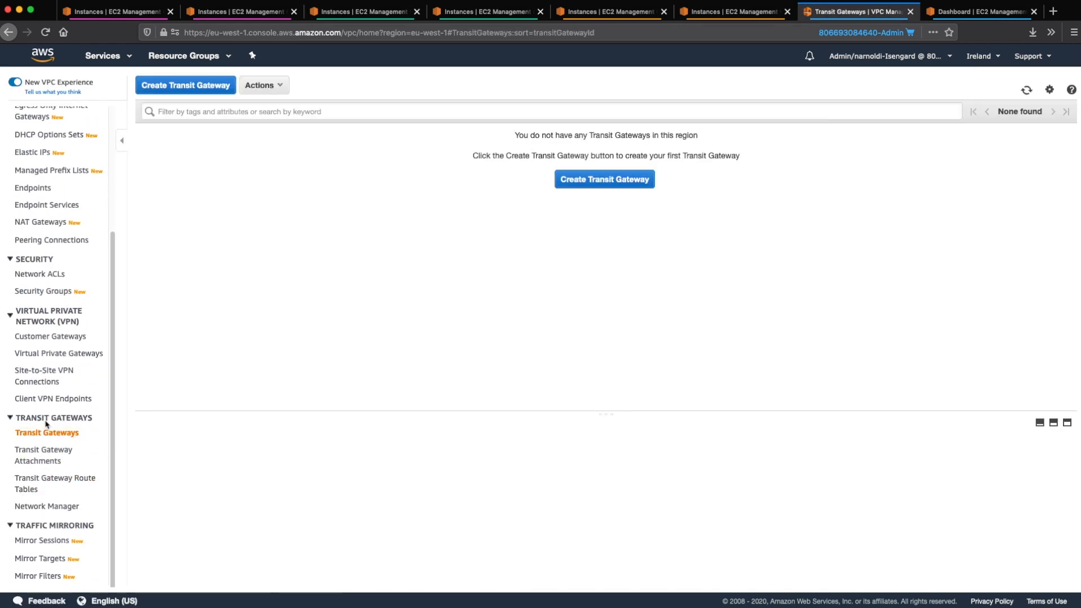
left_click(179, 86)
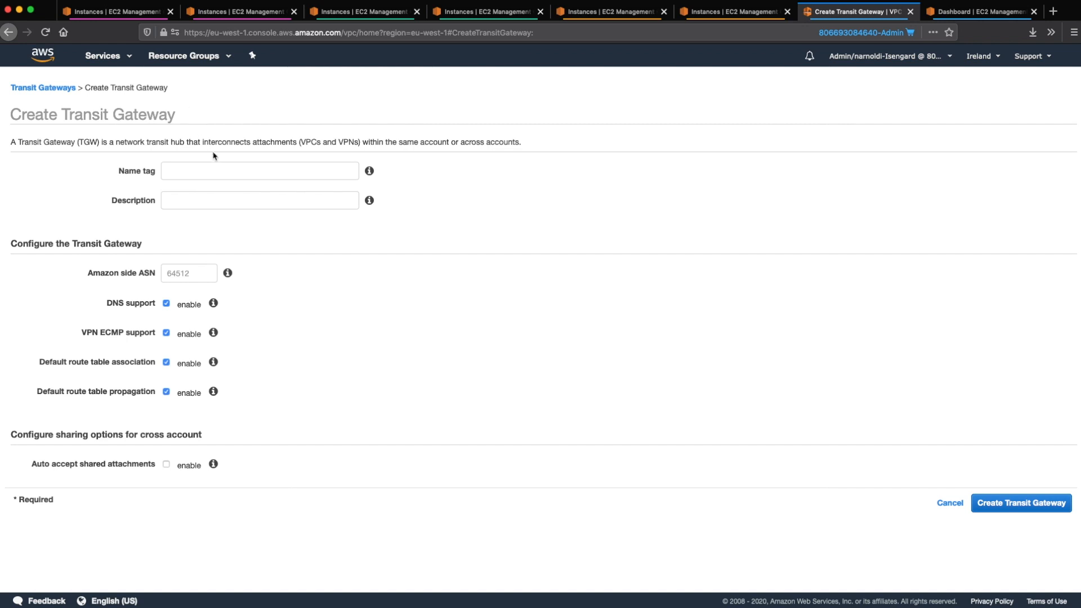
Name the transit gateway tgw-eu-west-1 and set its Amazon side ASN to 64512
left_click(210, 173)
type("t")
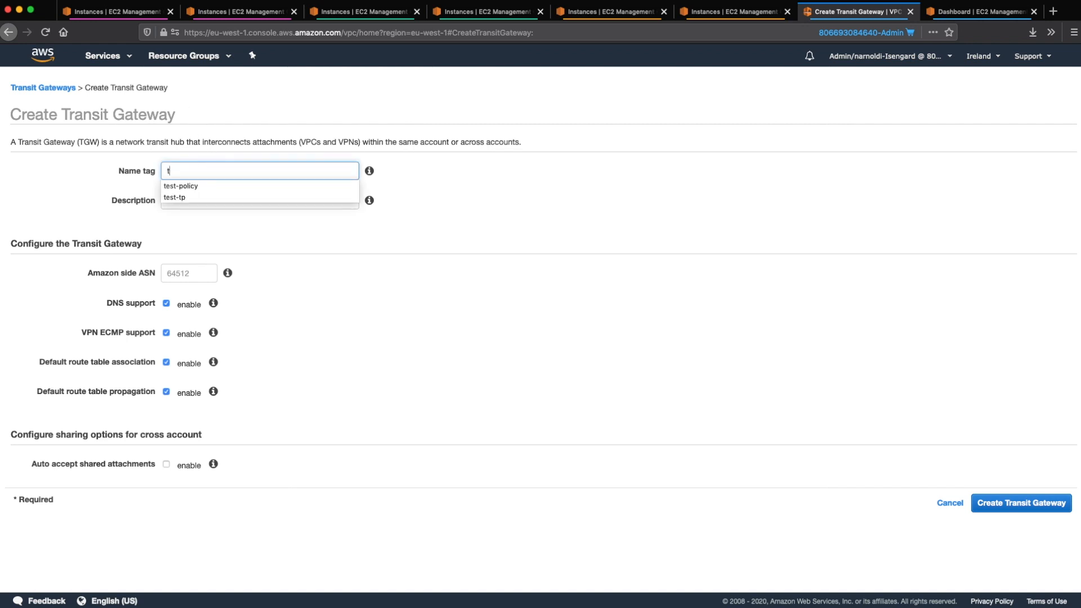
type("gw-eu-west-1")
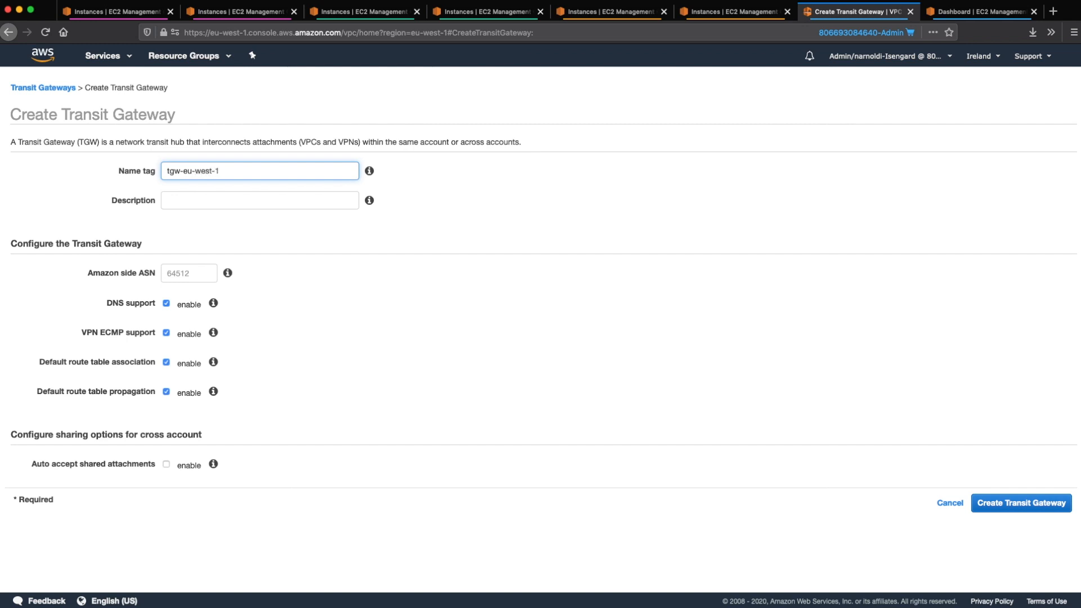
key("Tab")
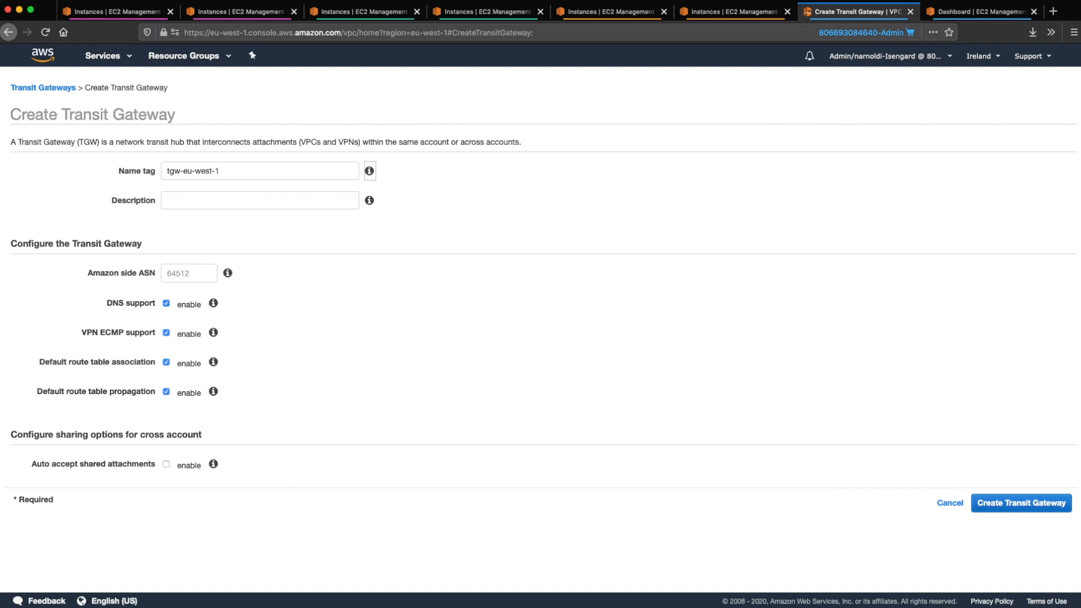
left_click(183, 276)
type("64512")
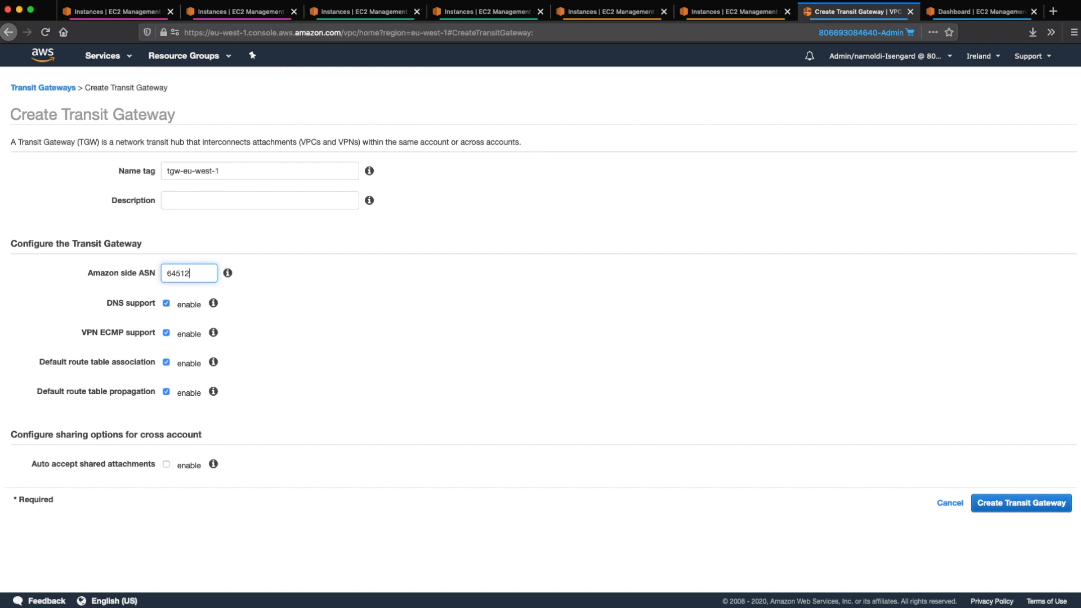
Disable default route table association and propagation, and create the Ireland transit gateway
left_click(167, 363)
left_click(166, 392)
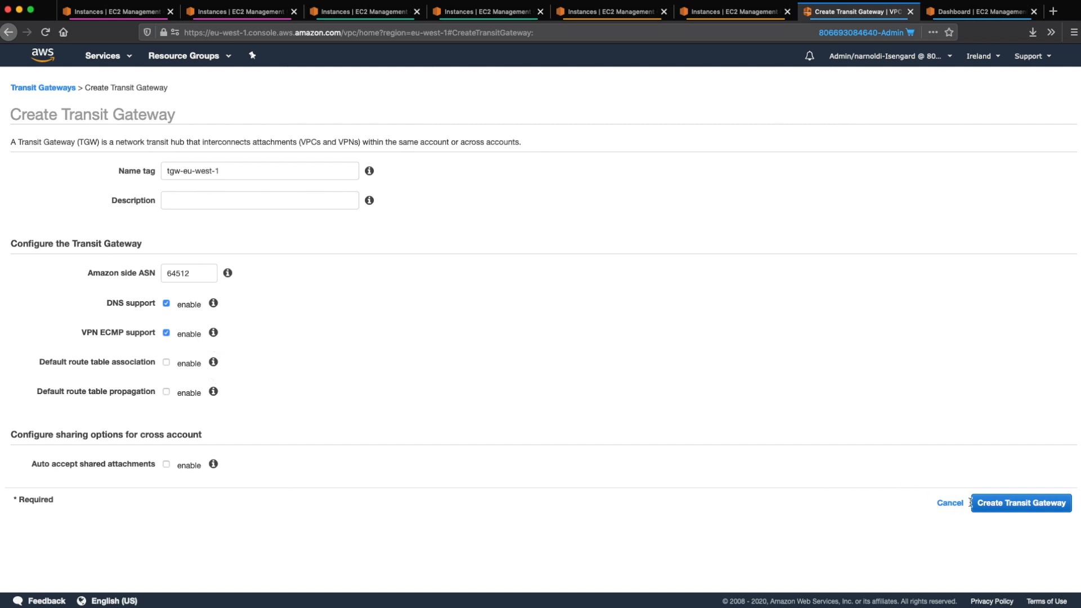
left_click(1011, 504)
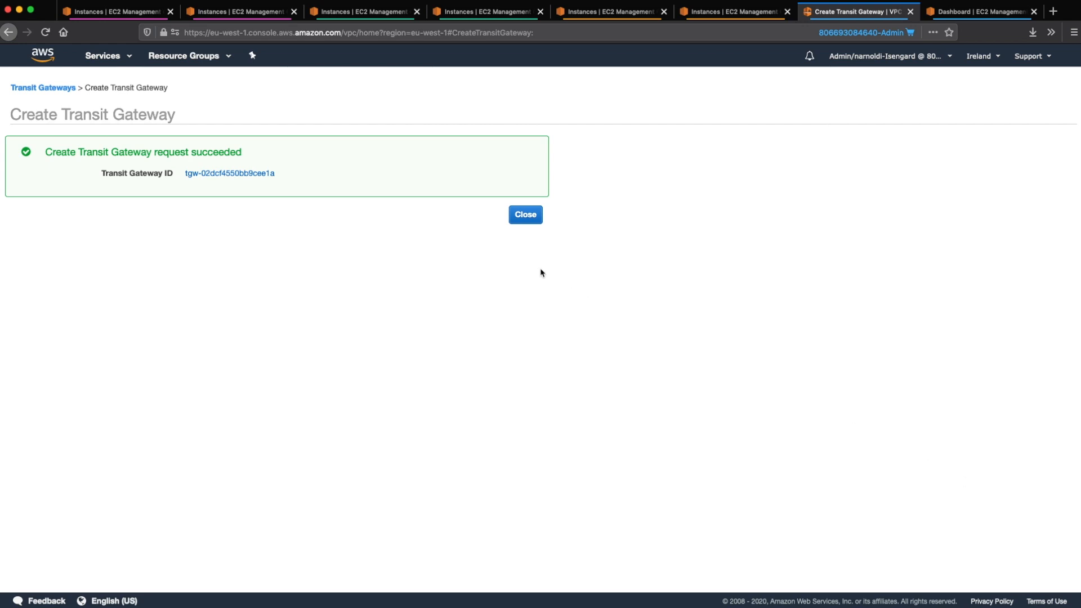
left_click(522, 217)
In the Frankfurt region's console, open the VPC service and start creating a transit gateway
left_click(952, 12)
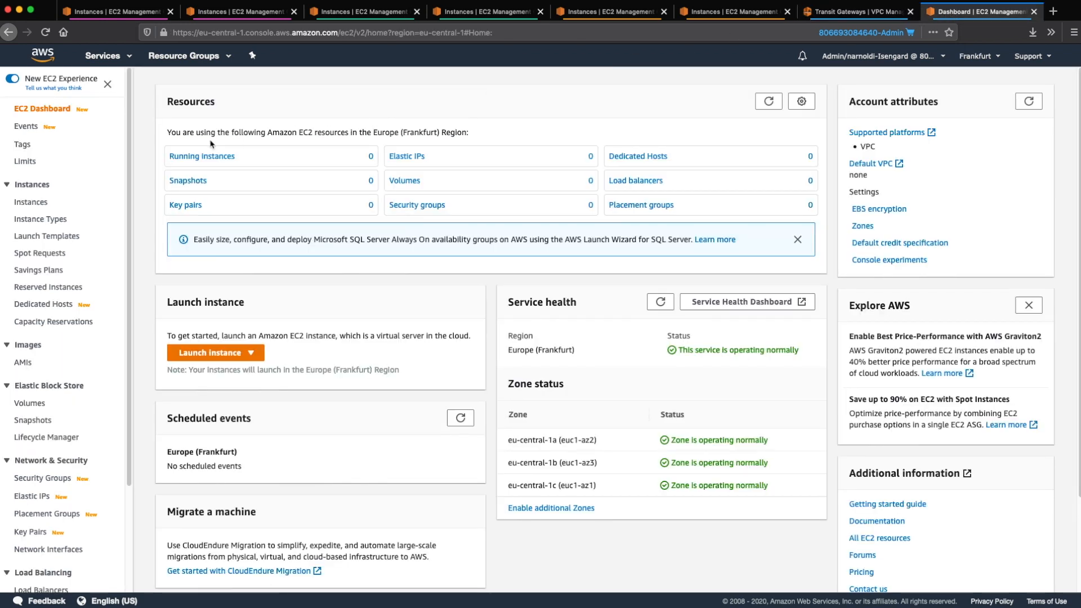
left_click(118, 56)
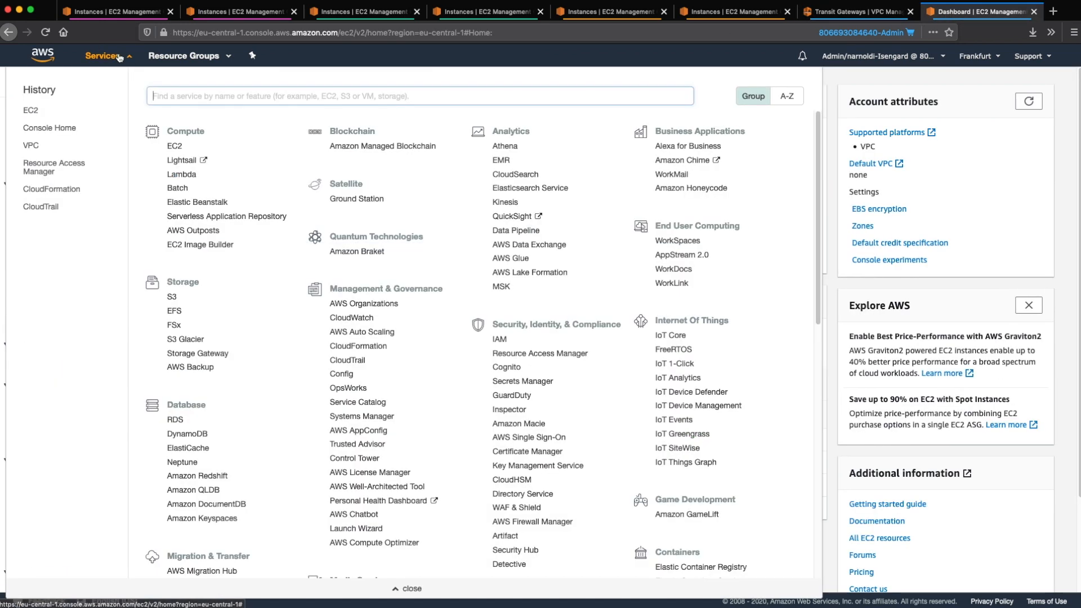
left_click(30, 146)
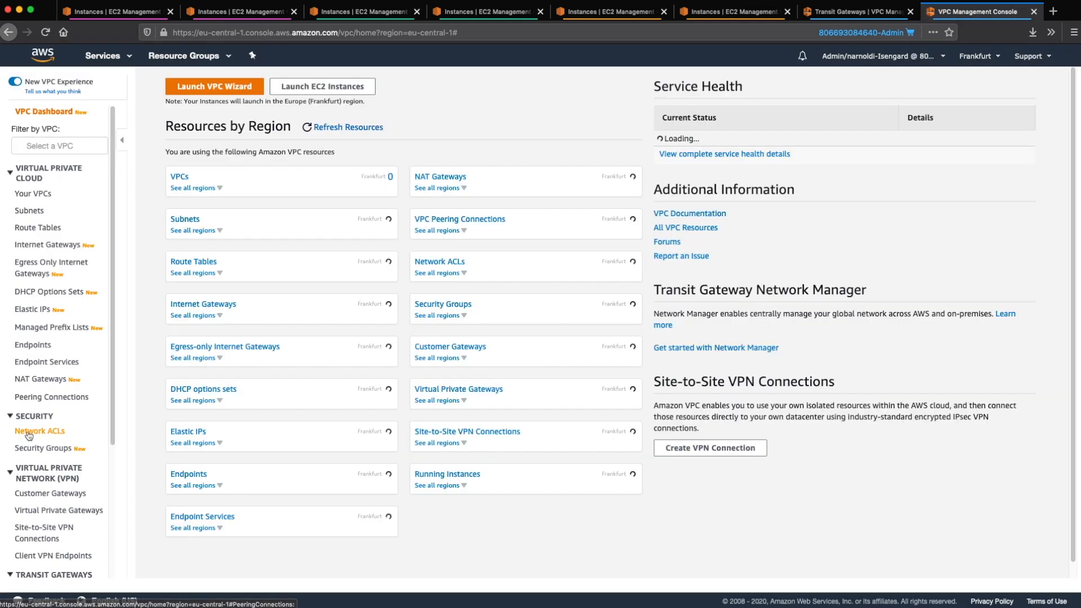
scroll(29, 428, "down", 3)
left_click(34, 410)
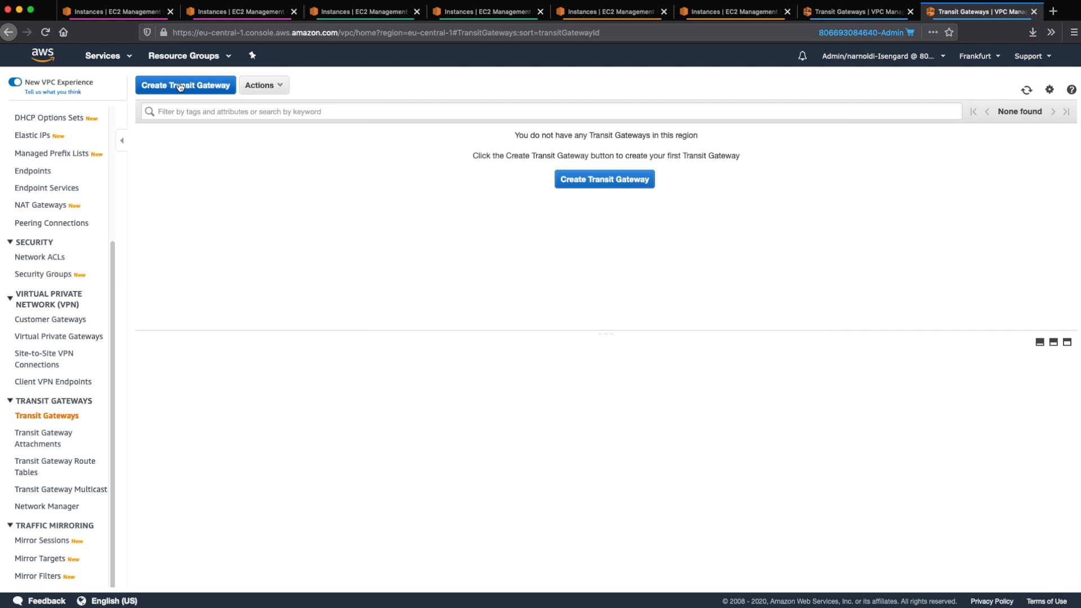
left_click(181, 87)
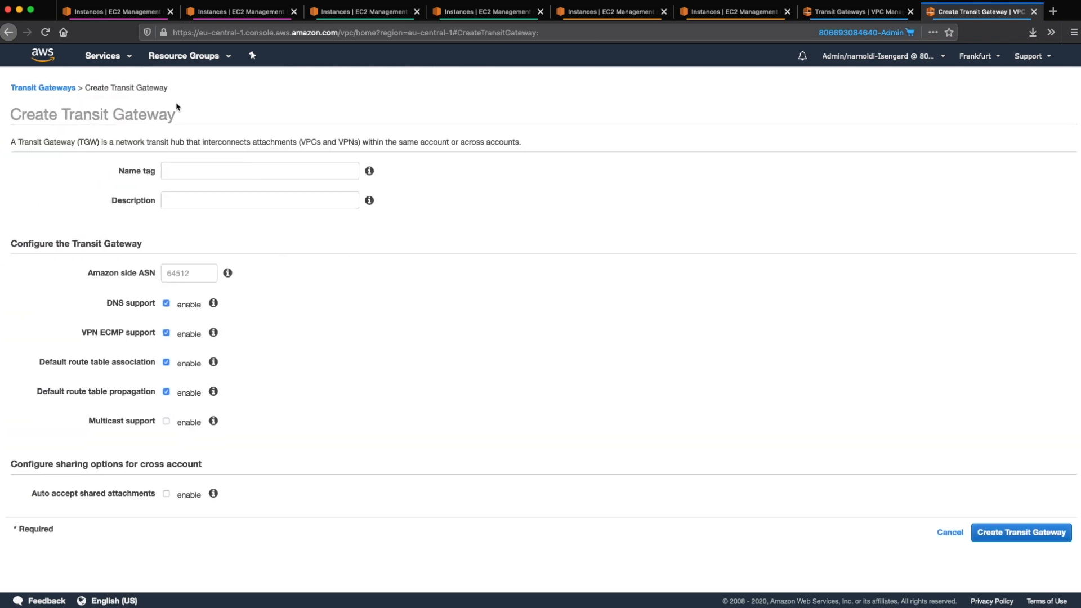
Name the Frankfurt transit gateway tgw-eu-central-1 and set its Amazon side ASN to 64513
left_click(169, 163)
type("tgw")
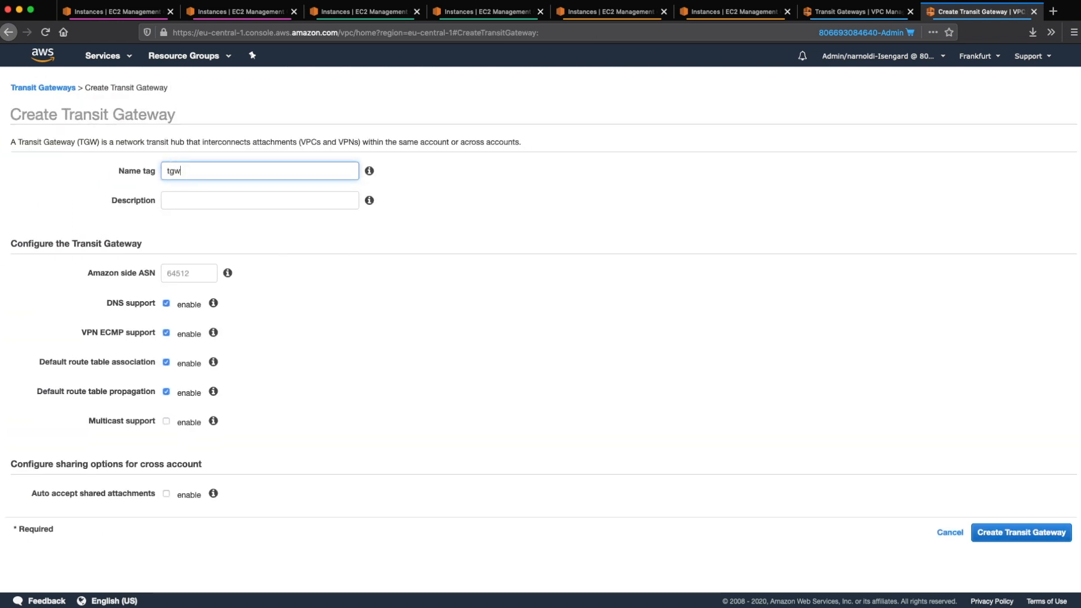
type("-eu-central-1")
key("Tab")
key("Tab")
key("Tab")
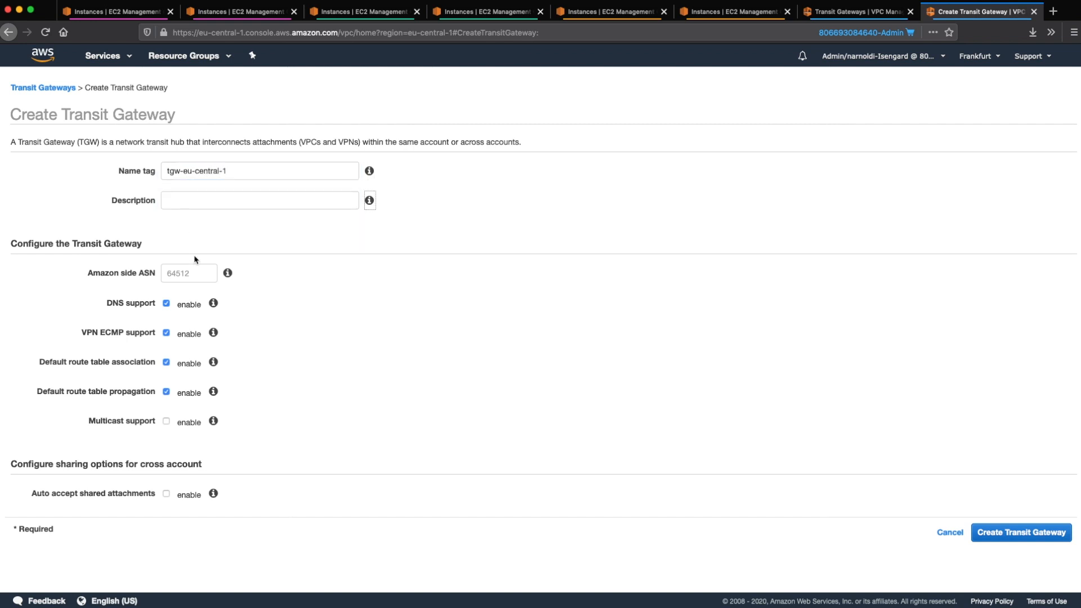
left_click(181, 272)
type("64513")
Turn off default route table association and propagation for tgw-eu-central-1 and create the gateway
left_click(166, 363)
left_click(167, 393)
left_click(993, 533)
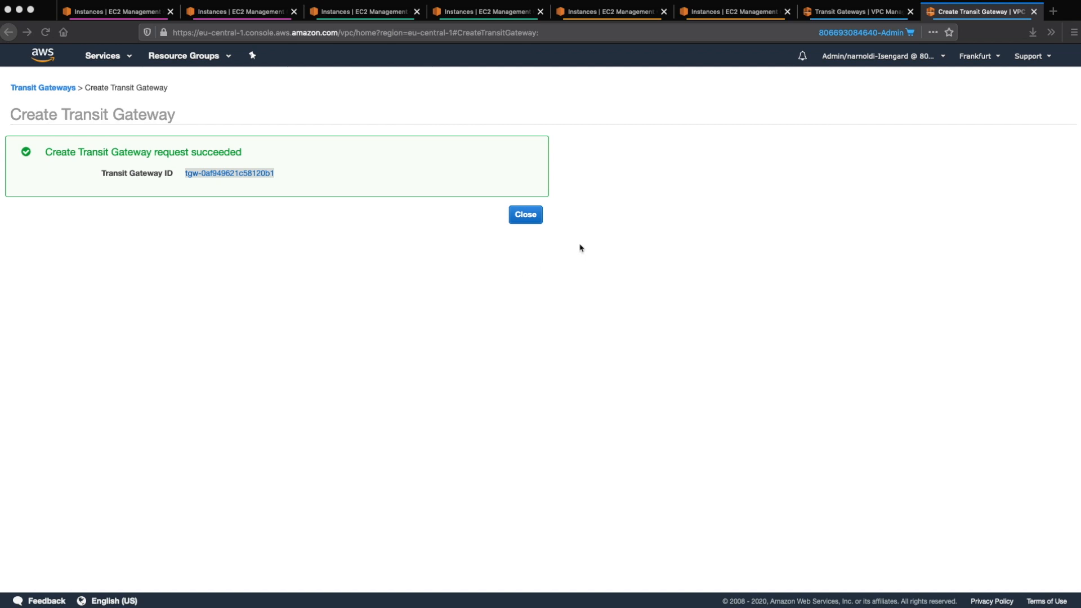
Back in the Ireland region's console, open Resource Access Manager and start creating a resource share
left_click(841, 15)
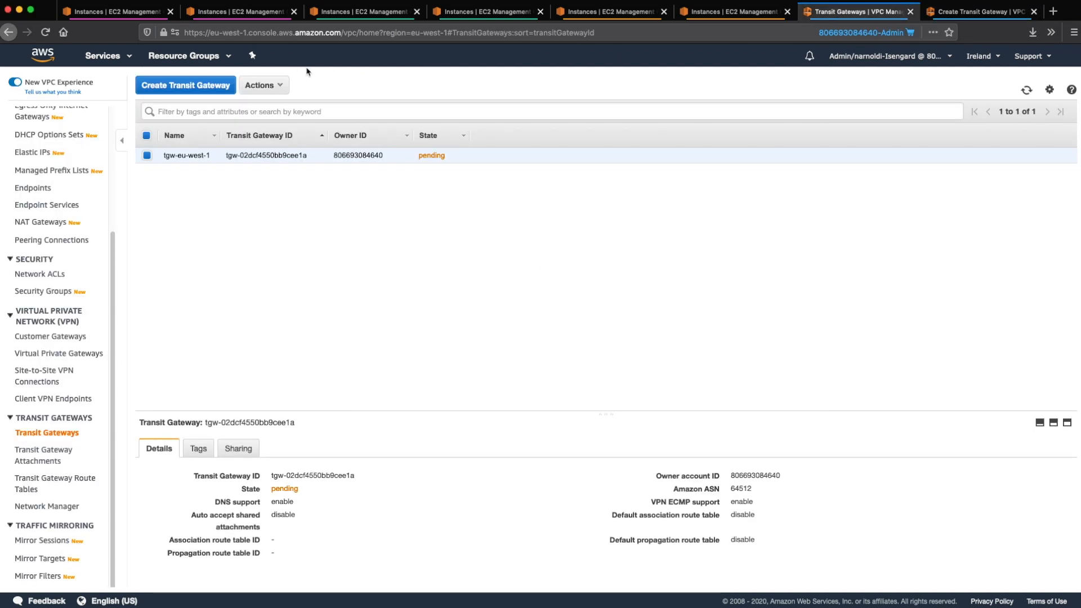
left_click(114, 62)
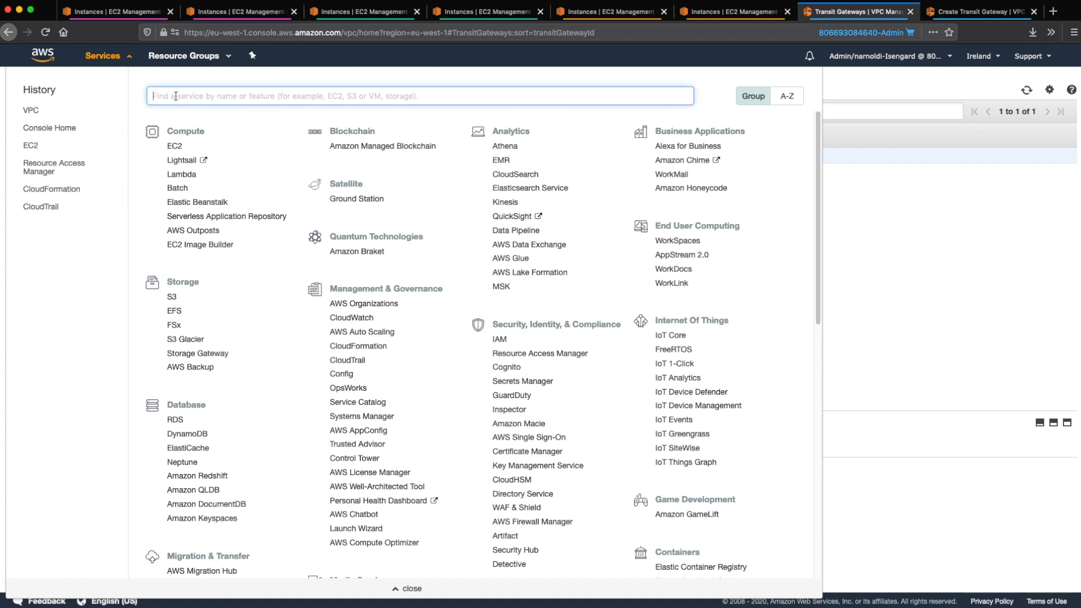
type("resource acce")
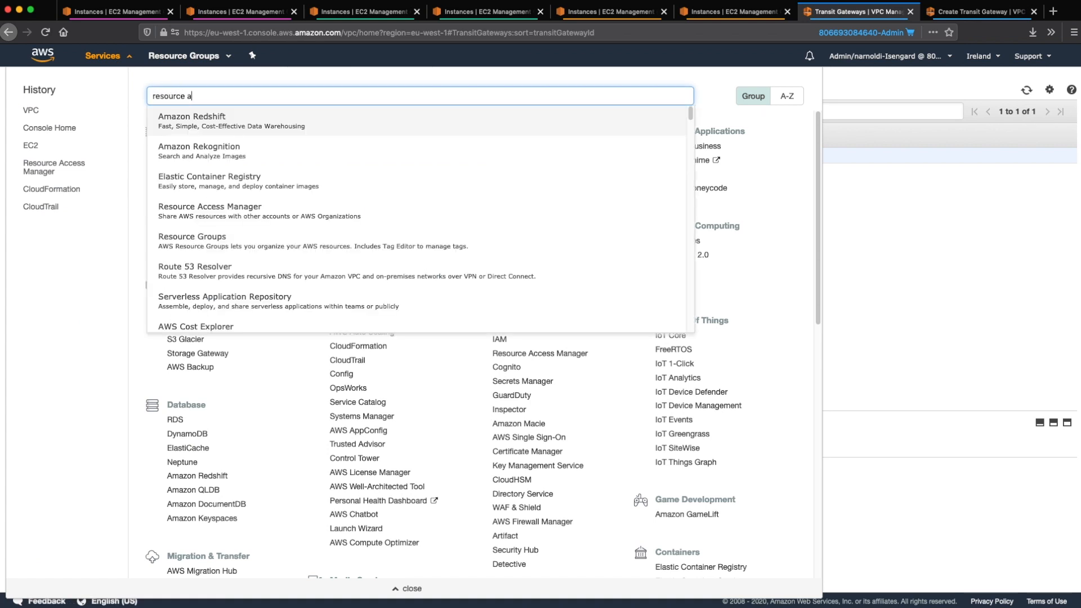
type("ss")
left_click(181, 121)
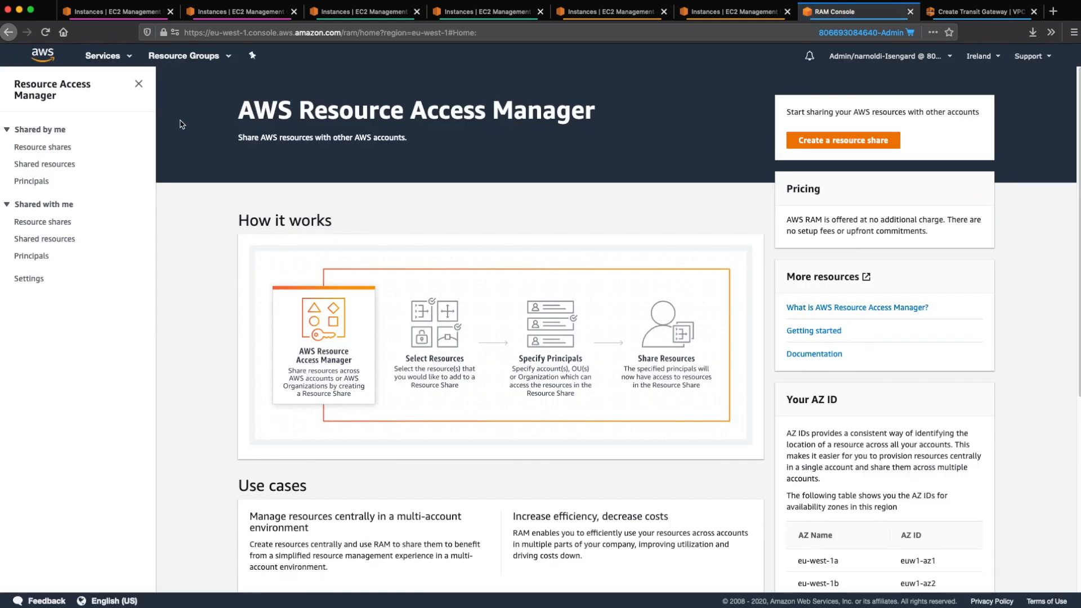
left_click(793, 149)
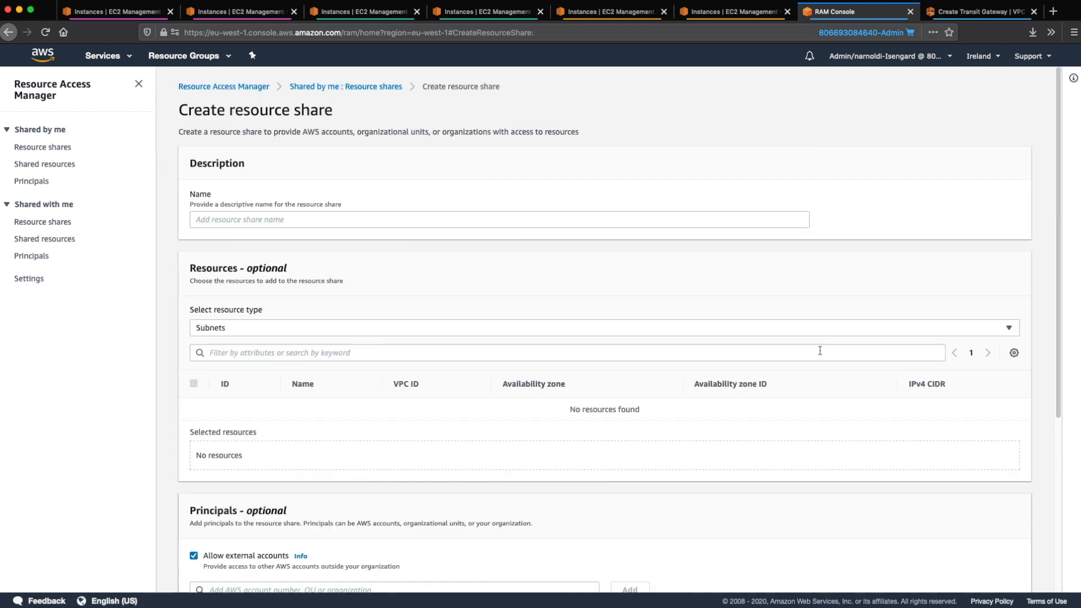
Name the resource share tgw-share-eu-west-1
left_click(471, 219)
type("tgw-sha")
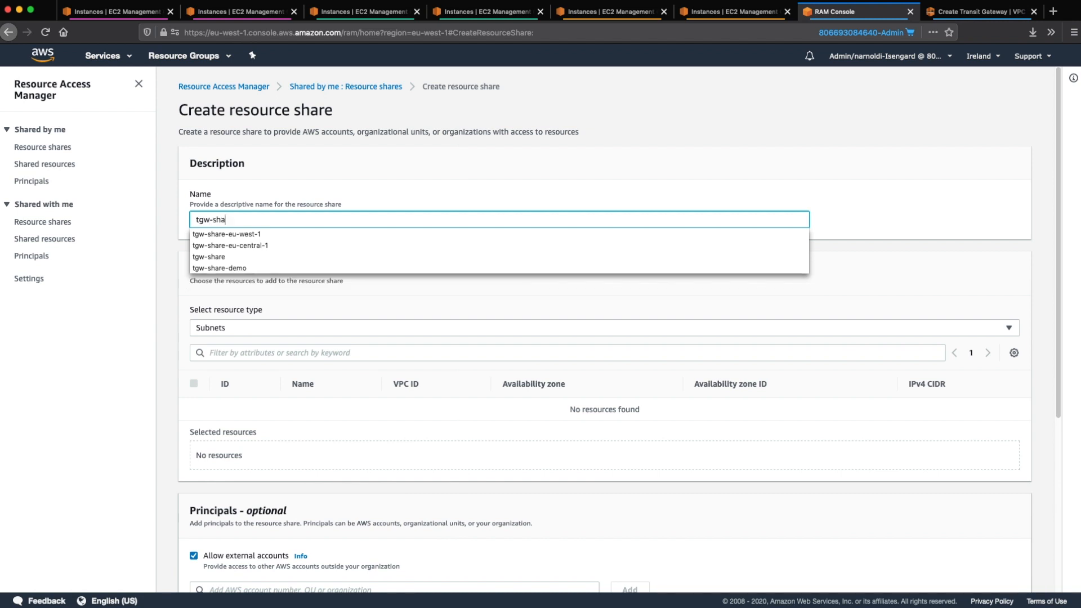
type("re-eu-west")
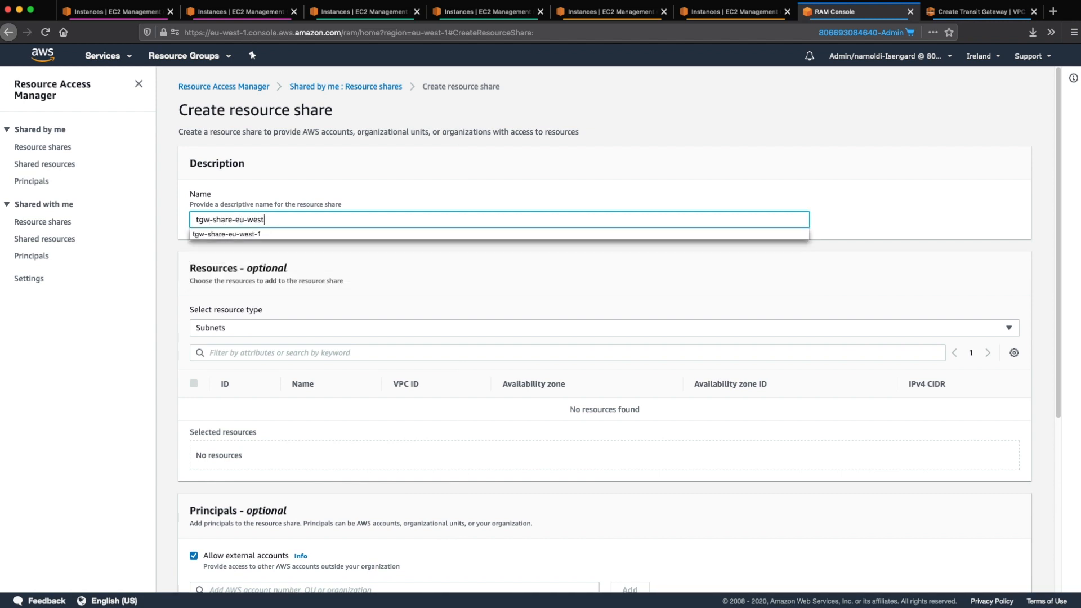
type("-1")
key("Tab")
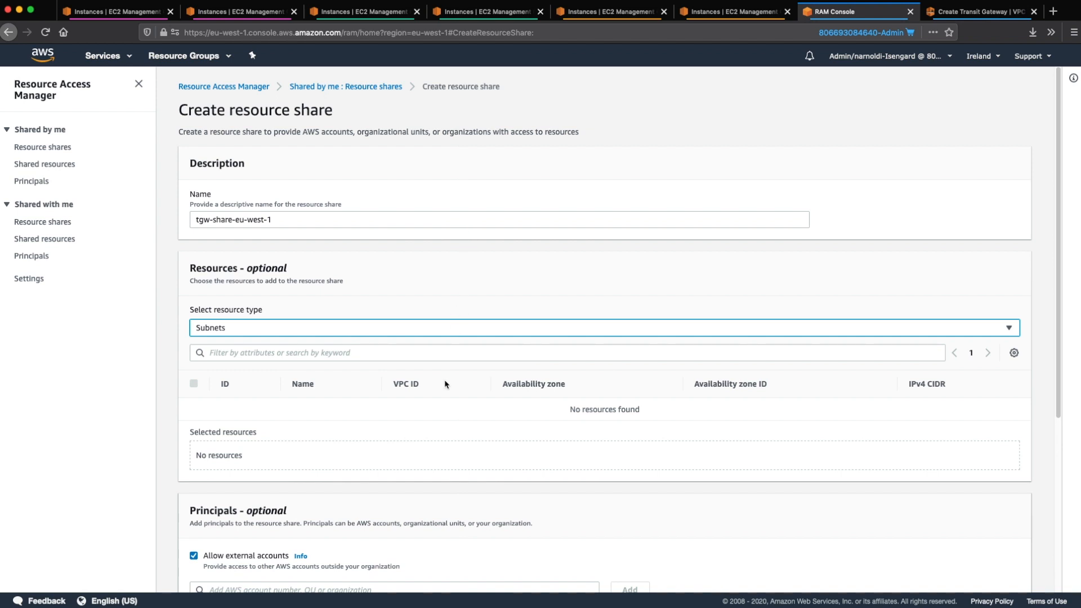
Set the resource type to Transit Gateways and add the tgw-eu-west-1 gateway to the share
left_click(408, 332)
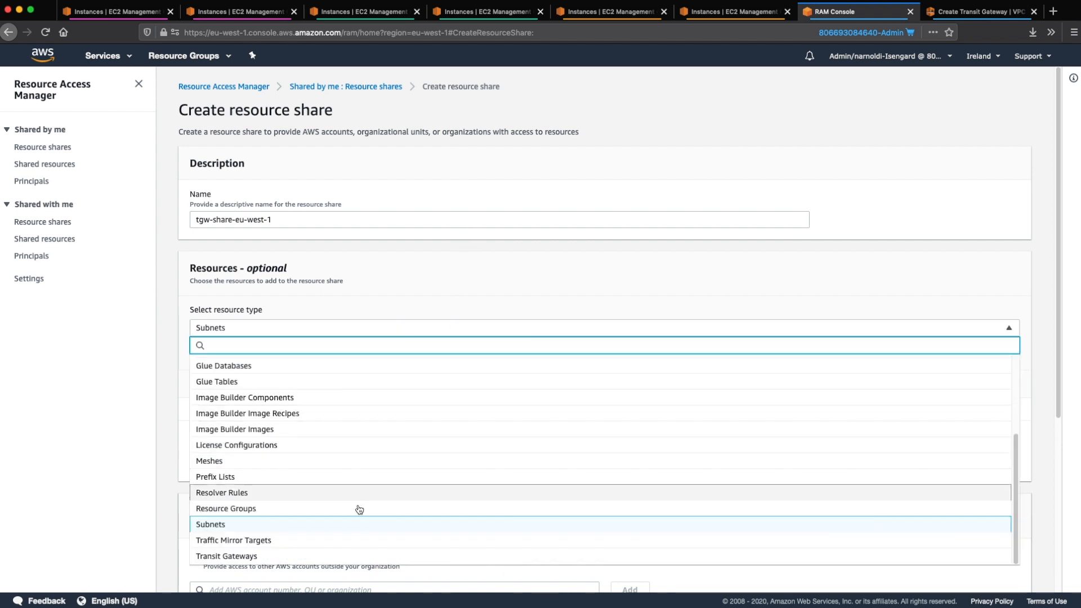
left_click(342, 560)
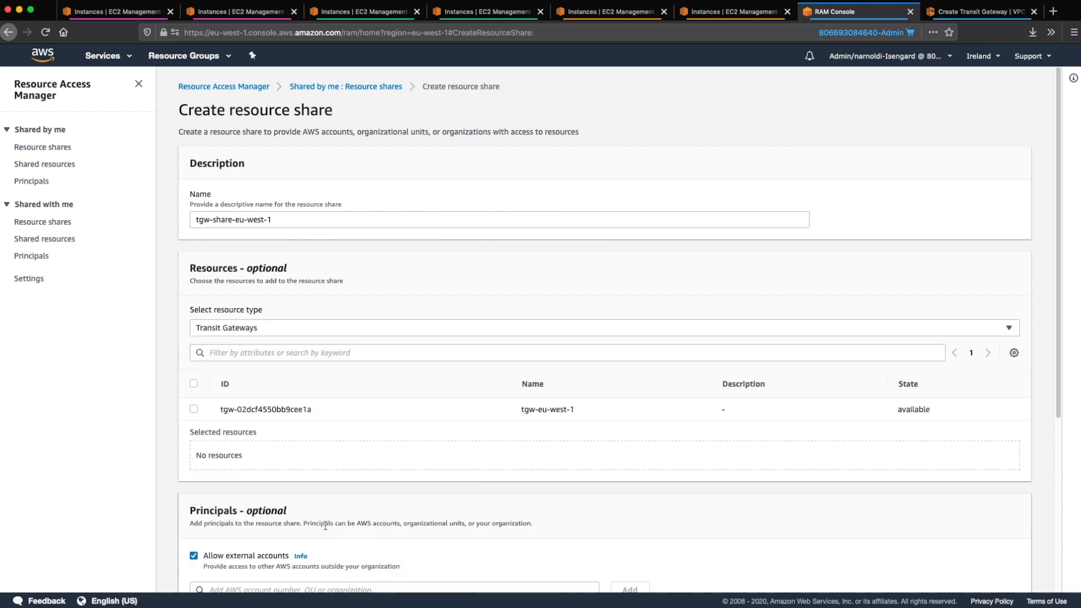
left_click(188, 410)
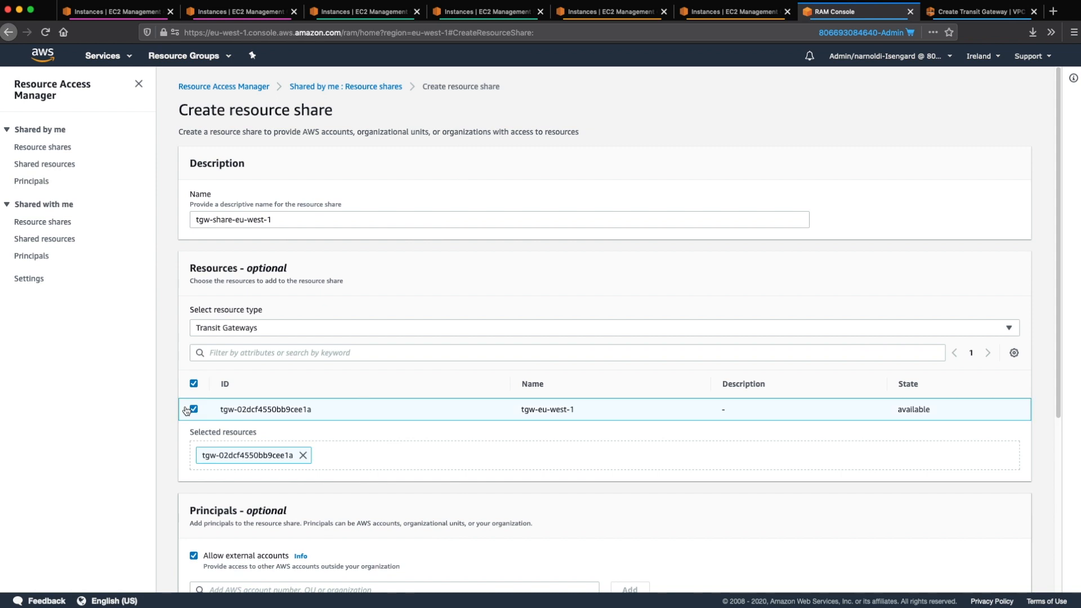
Add the first external AWS account as a principal of the resource share by pasting its account number
scroll(186, 410, "down", 2)
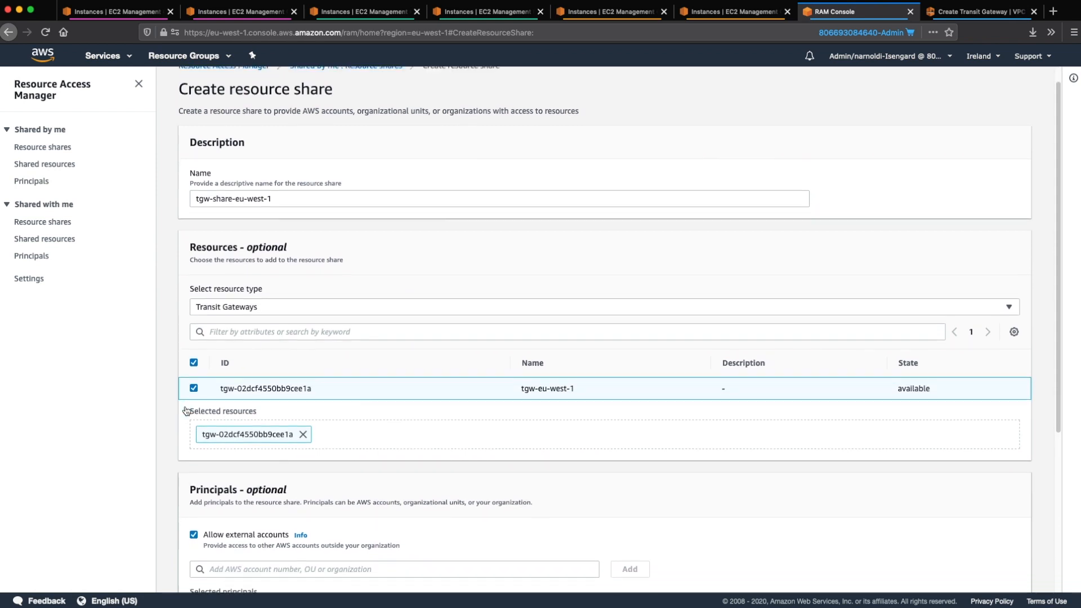
scroll(186, 409, "down", 2)
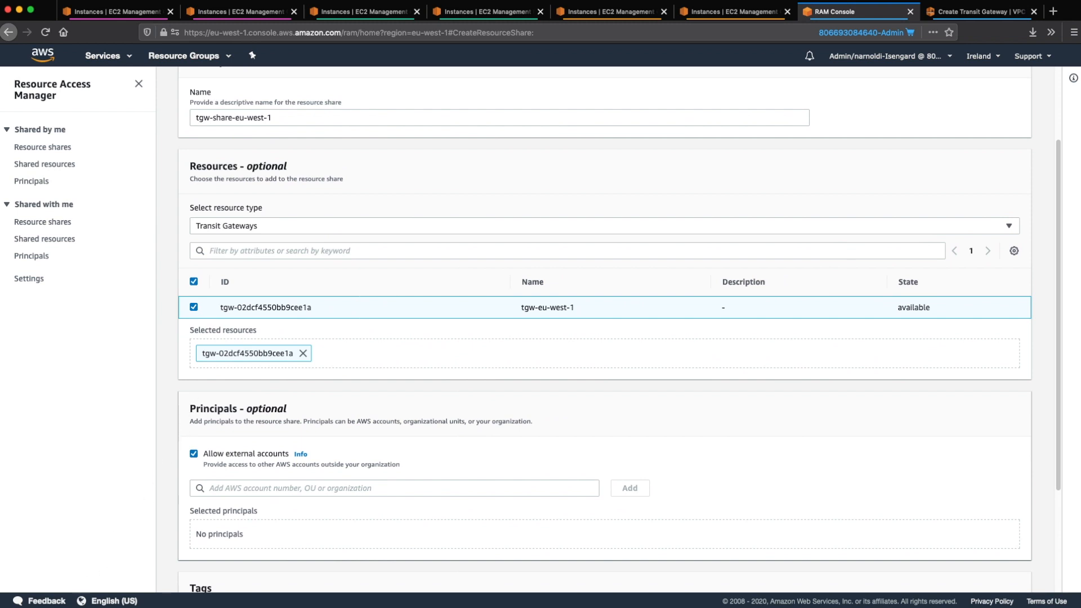
key("super+Tab")
left_click(228, 487)
key("super+v")
left_click(227, 509)
Copy the second AWS account's number from the other app and add that account as a principal too
key("super+Tab")
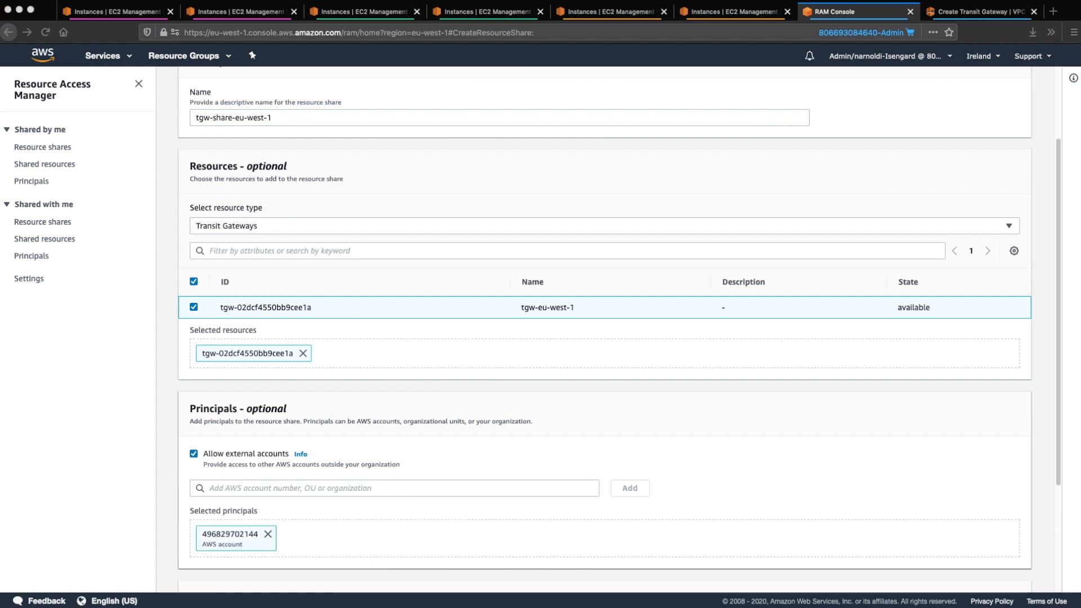
key("super+Tab")
left_click(233, 488)
key("super+v")
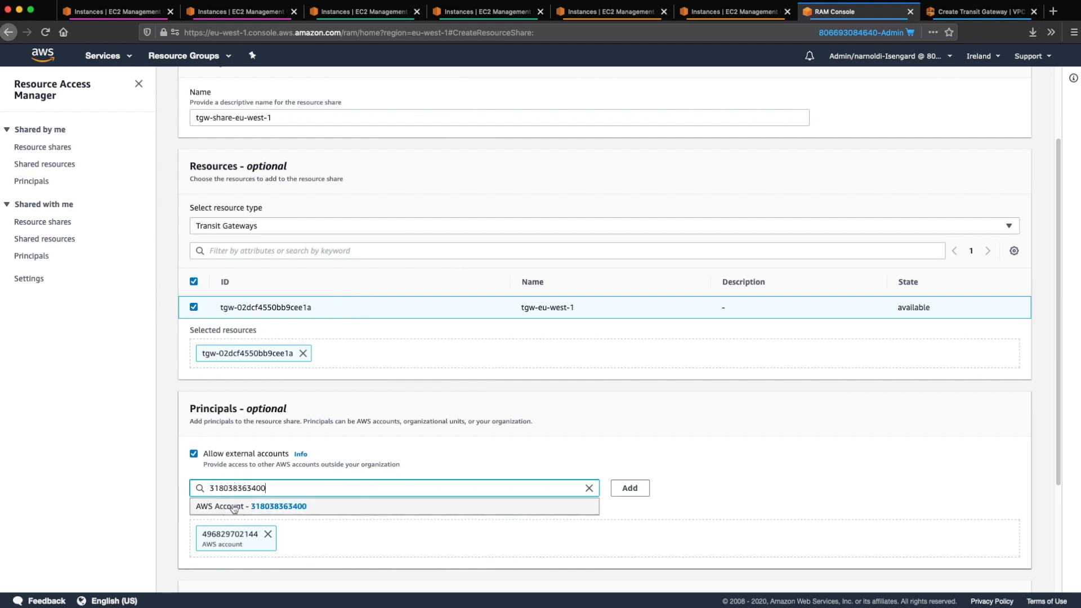
left_click(235, 509)
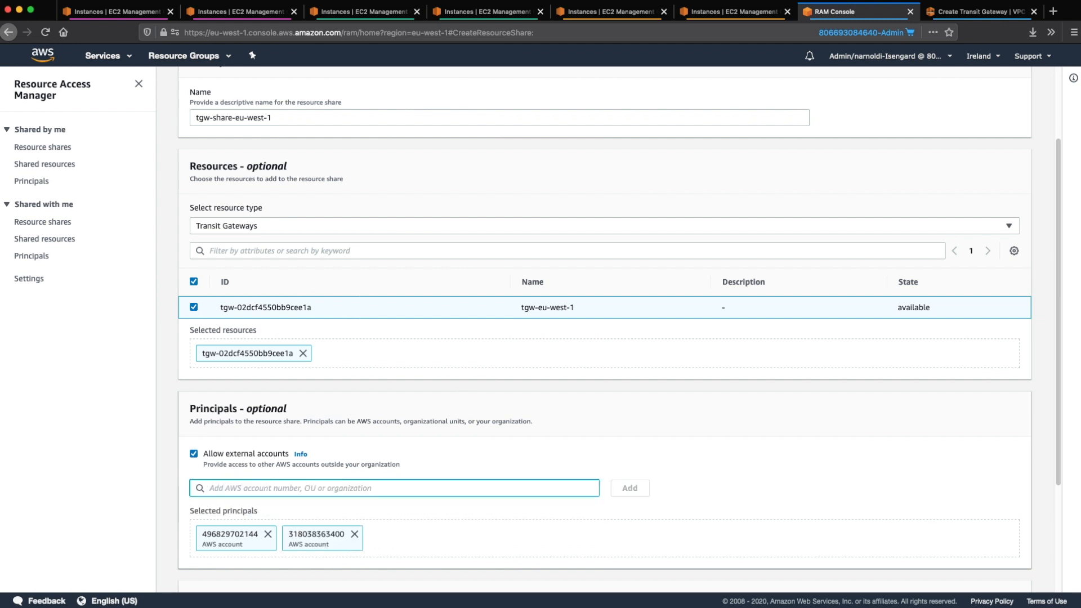
Add the third external AWS account as a principal of the resource share by pasting its account number
left_click(232, 488)
key("super+v")
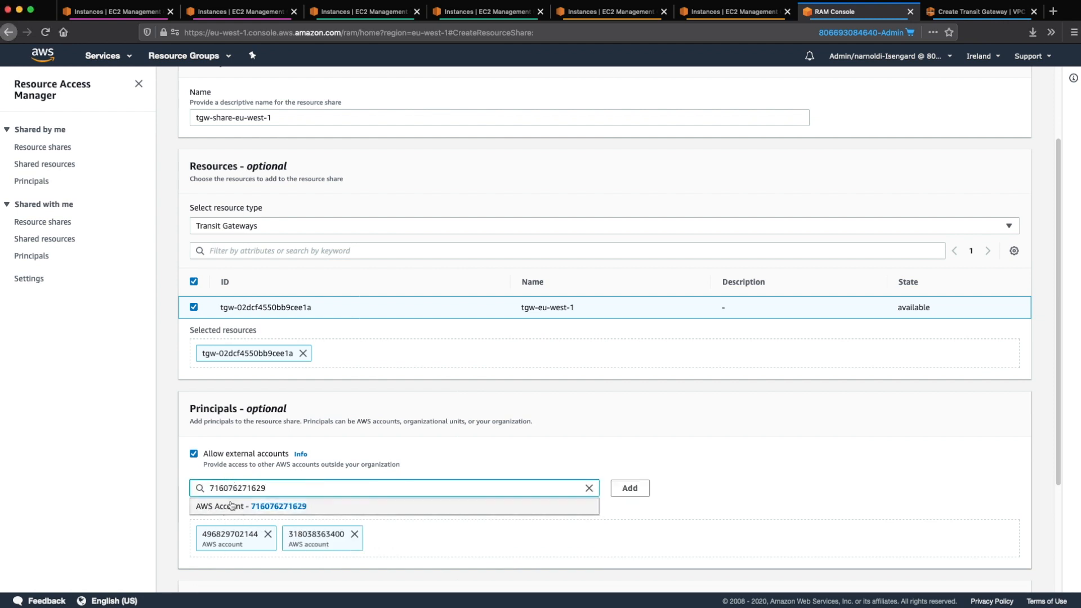
left_click(232, 506)
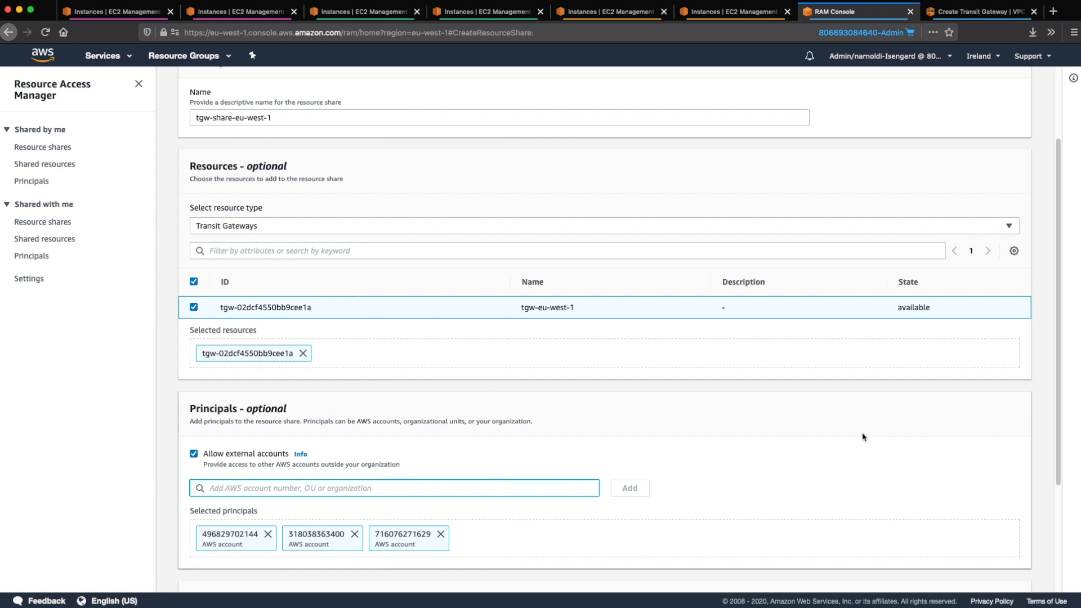
Create the tgw-share-eu-west-1 resource share without adding any tags
scroll(810, 426, "down", 2)
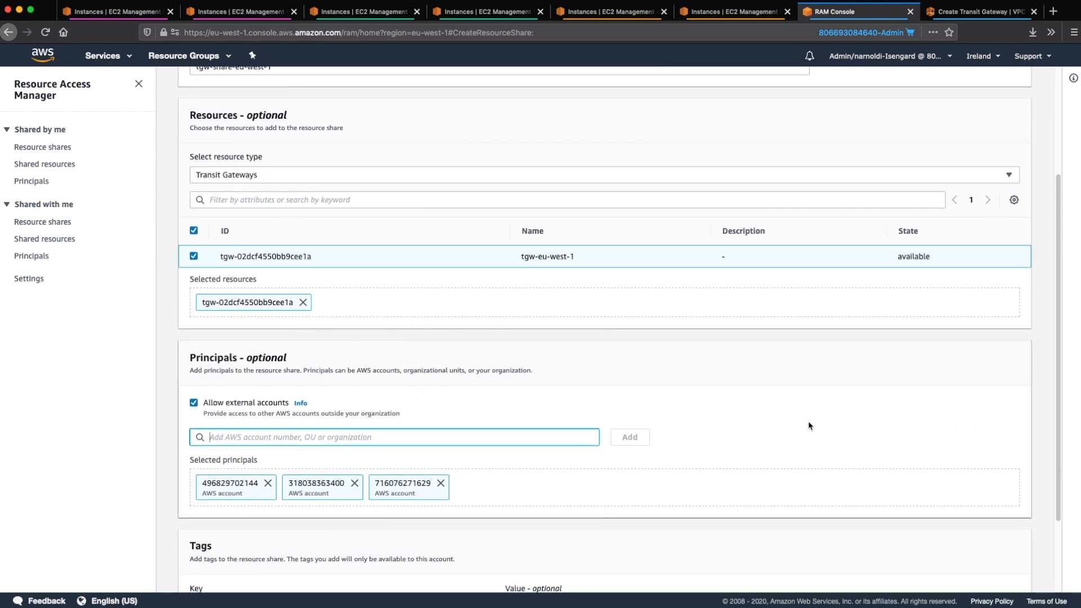
scroll(809, 426, "down", 1)
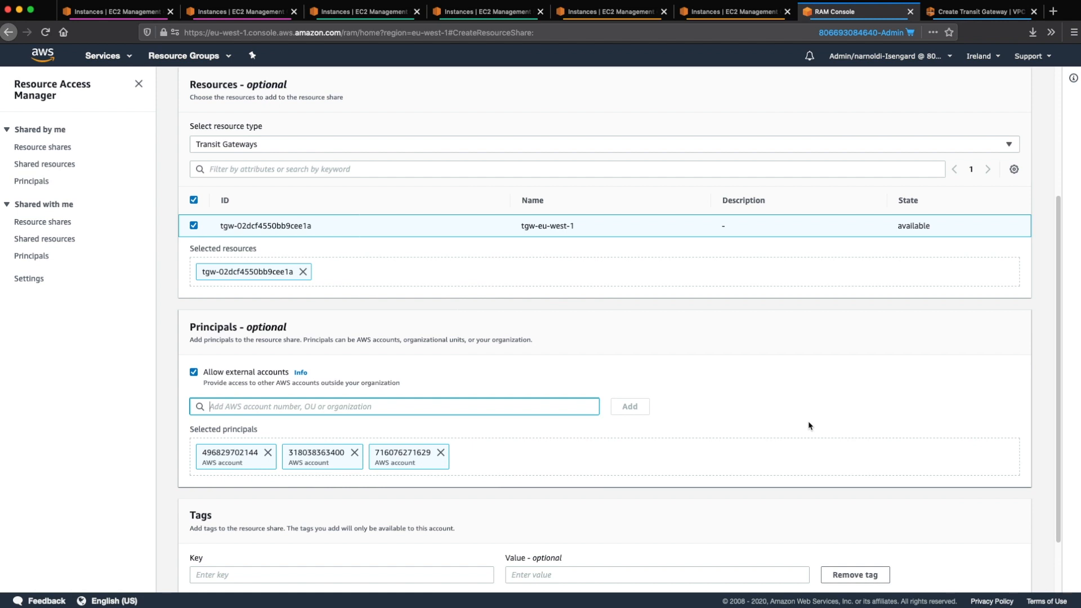
scroll(810, 426, "down", 2)
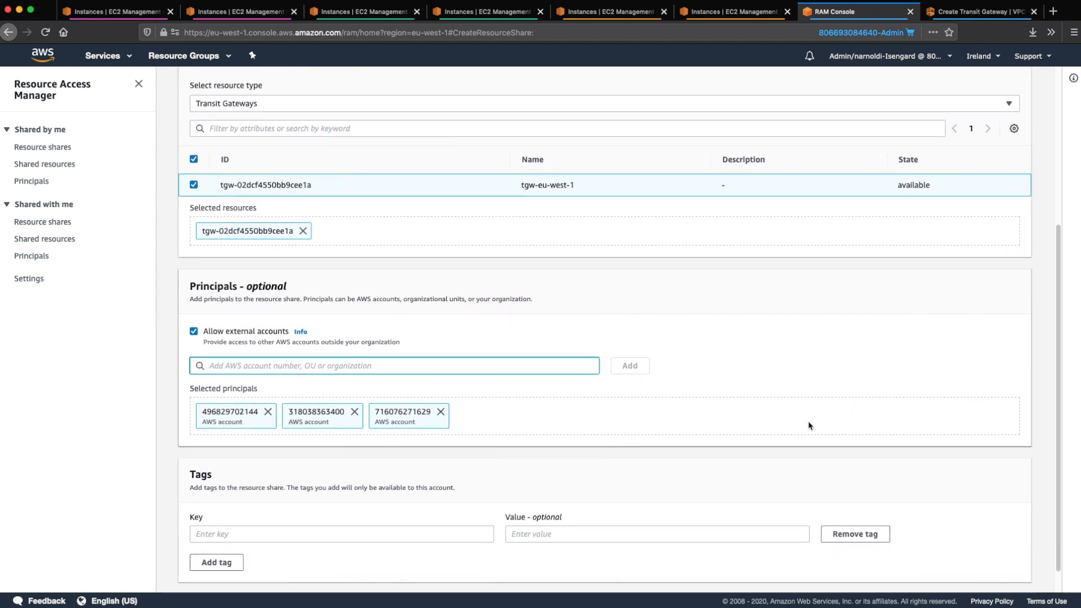
scroll(809, 426, "down", 1)
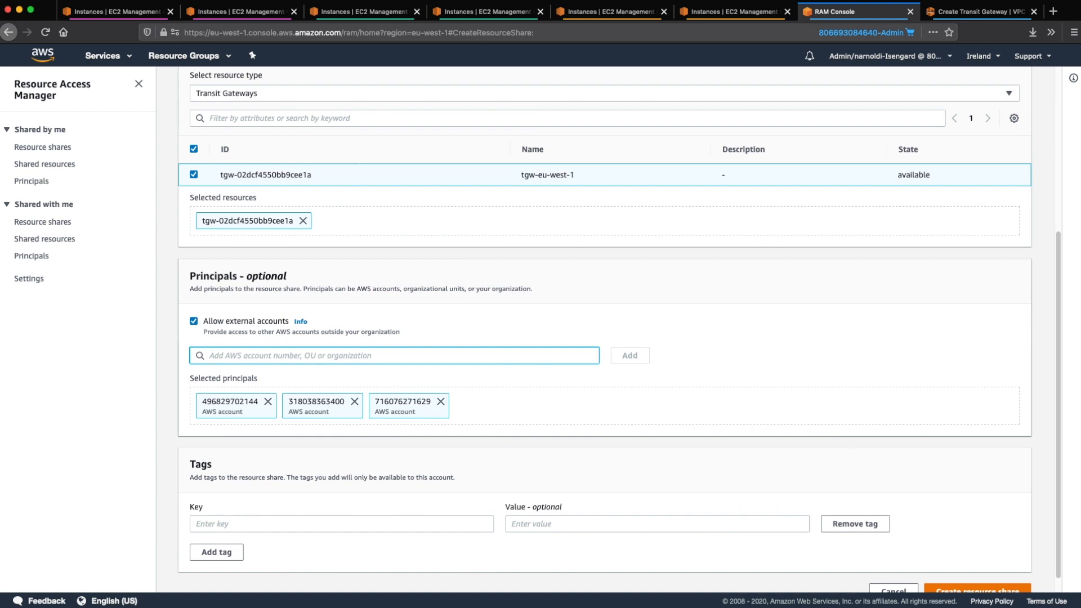
left_click(978, 589)
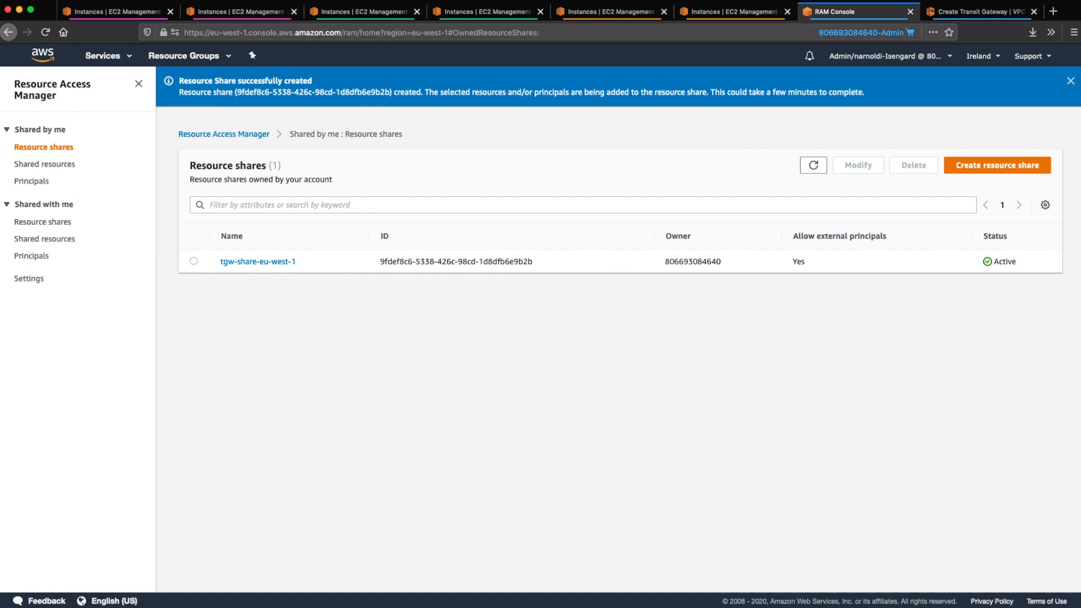
Switch to the prod account's Ireland console and accept the tgw-share-eu-west-1 invitation in Resource Access Manager
left_click(106, 12)
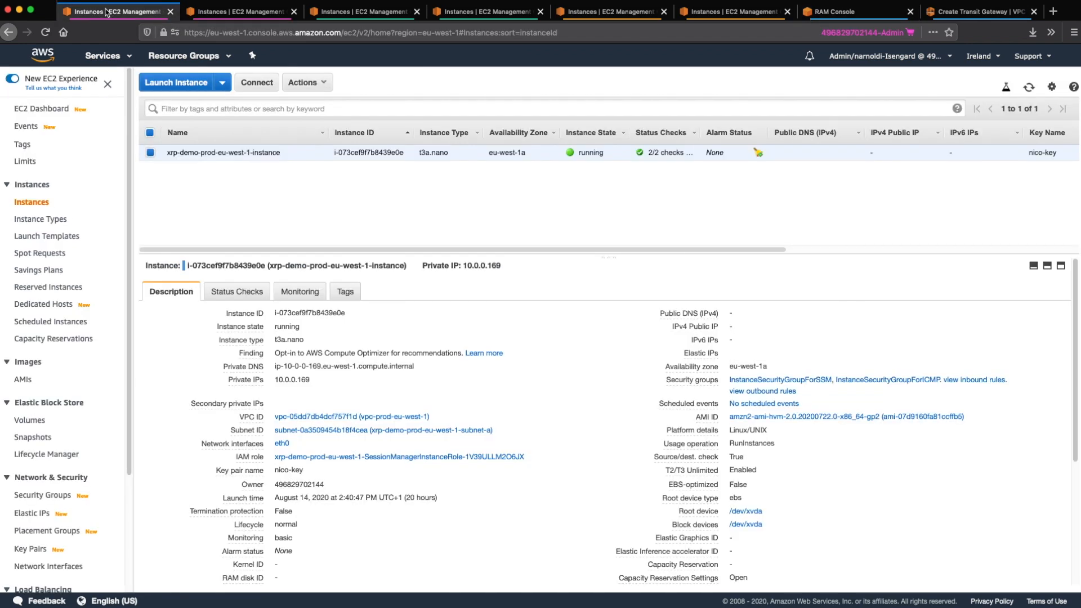
left_click(97, 58)
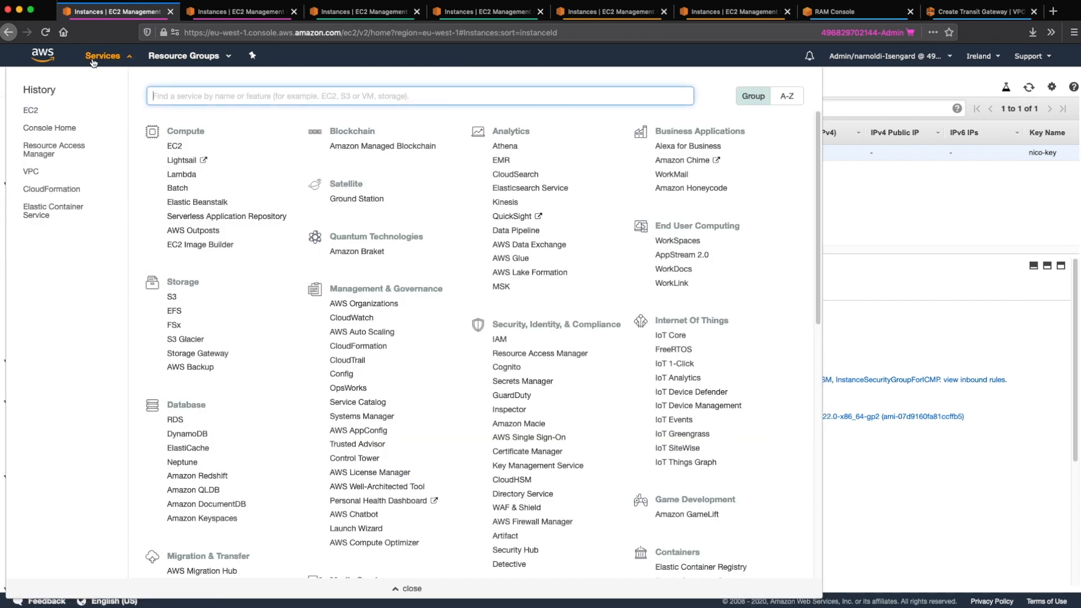
left_click(41, 150)
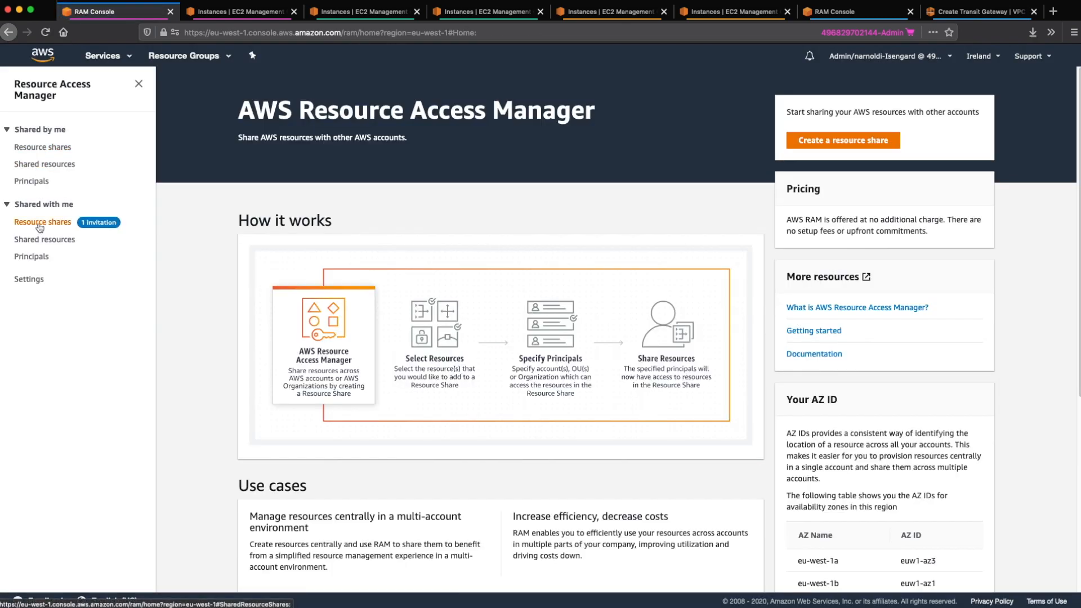
left_click(40, 224)
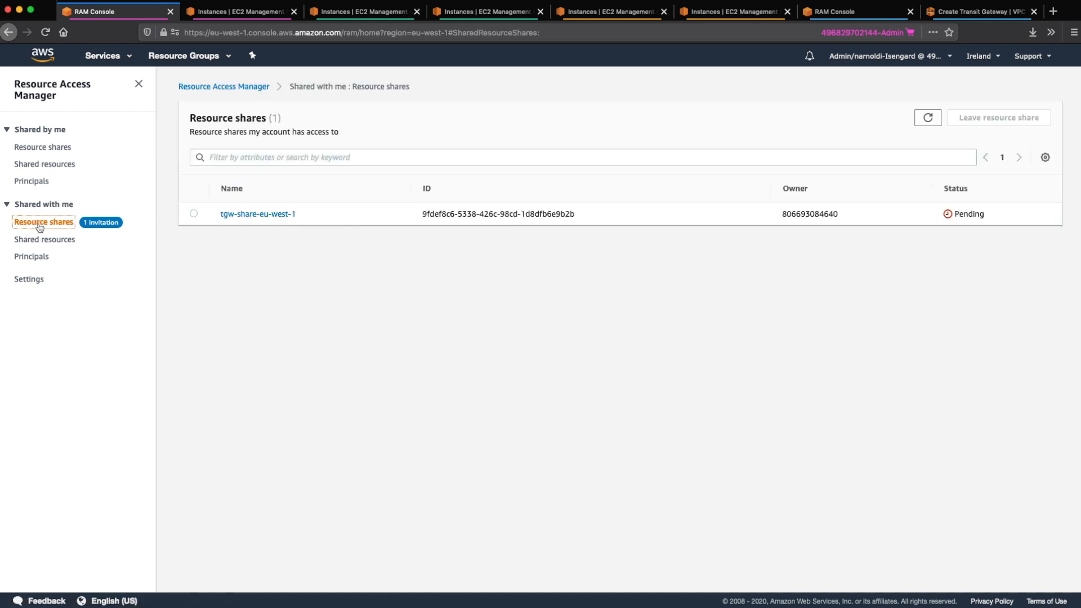
left_click(241, 216)
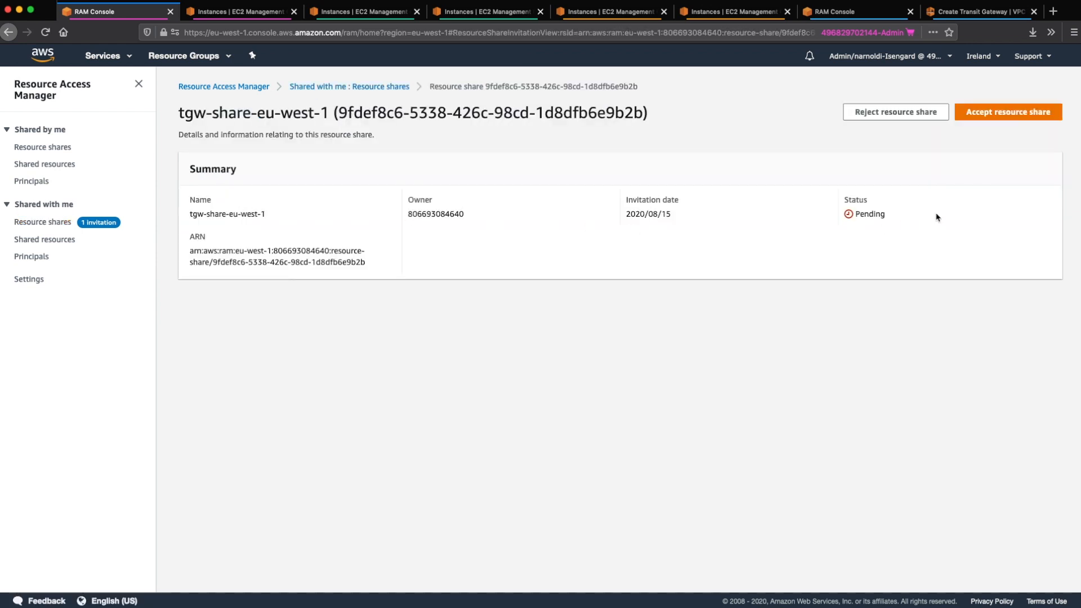
left_click(999, 114)
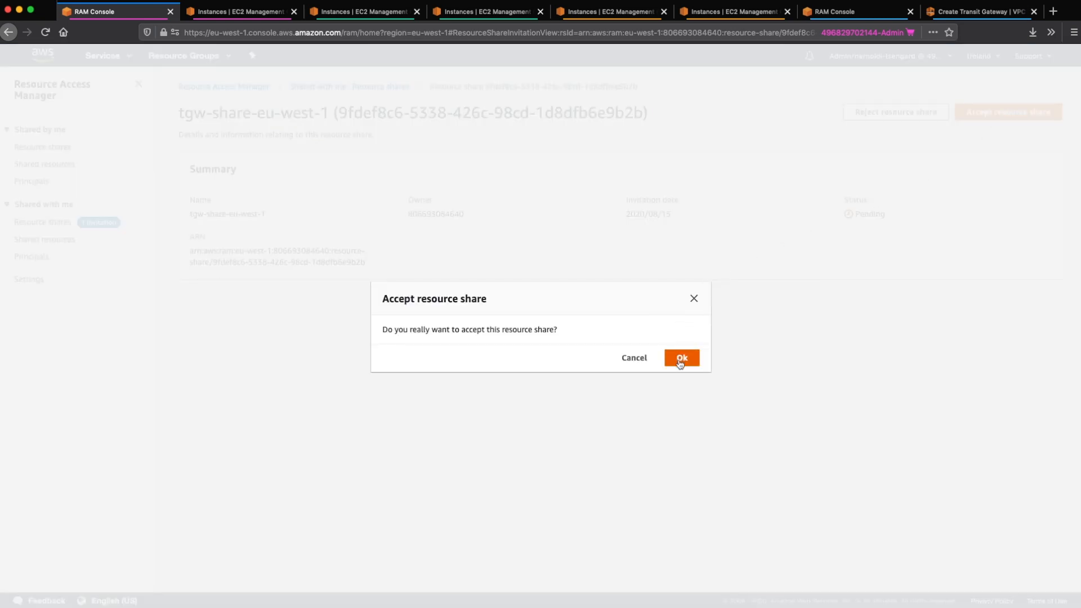
left_click(680, 361)
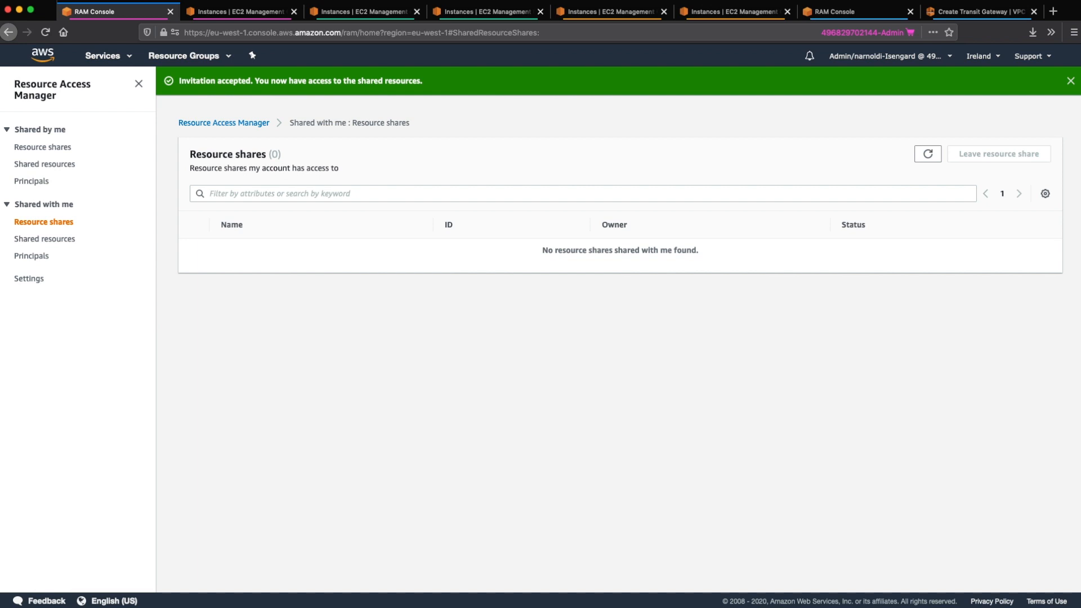
View the prod account's transit gateways in the VPC console to check the shared gateway
left_click(131, 55)
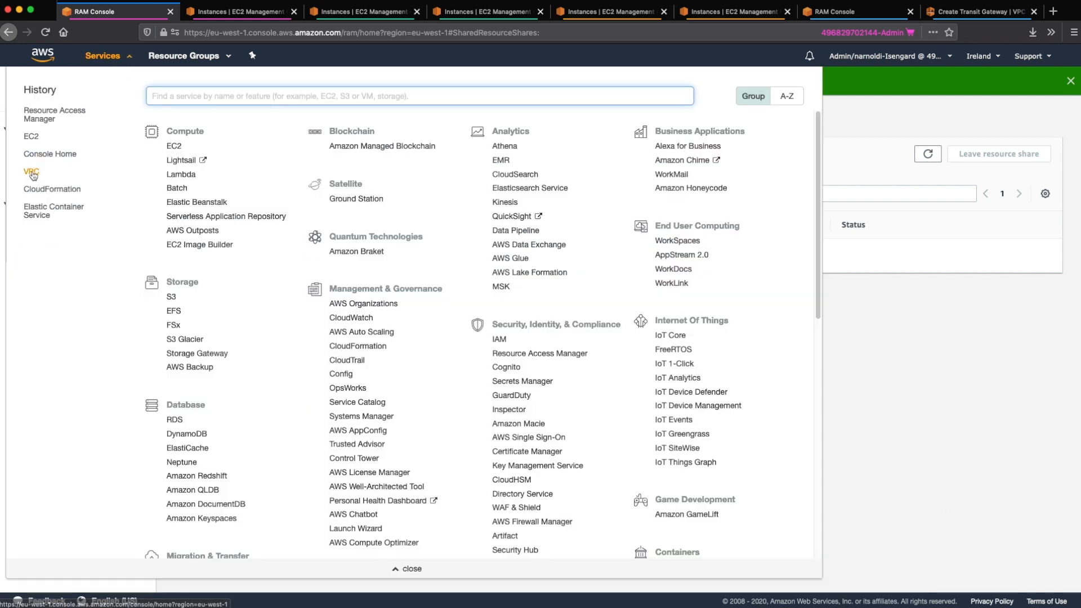
left_click(32, 173)
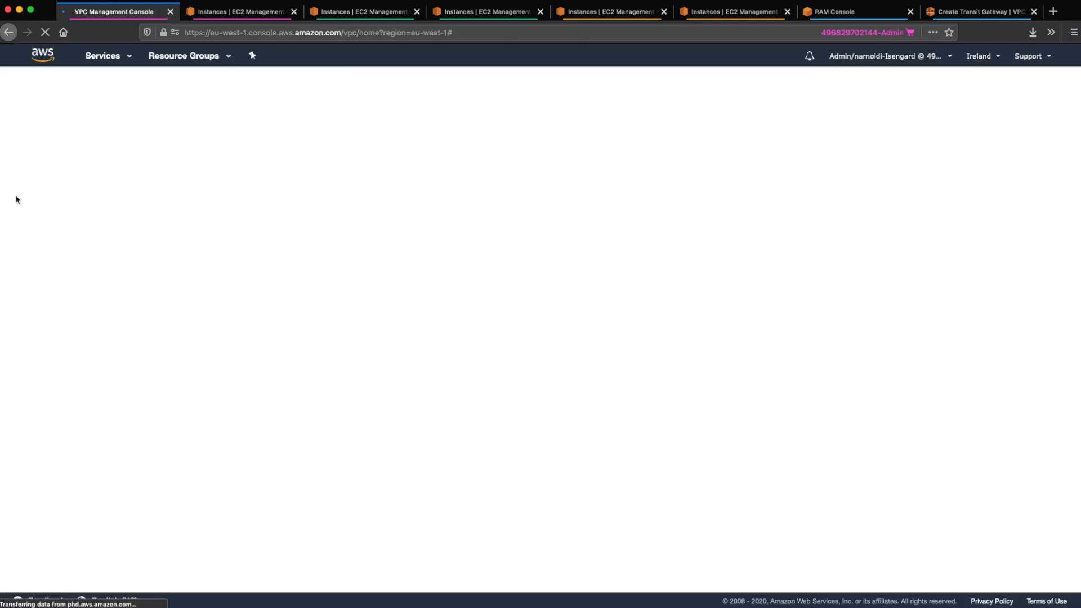
scroll(64, 415, "down", 3)
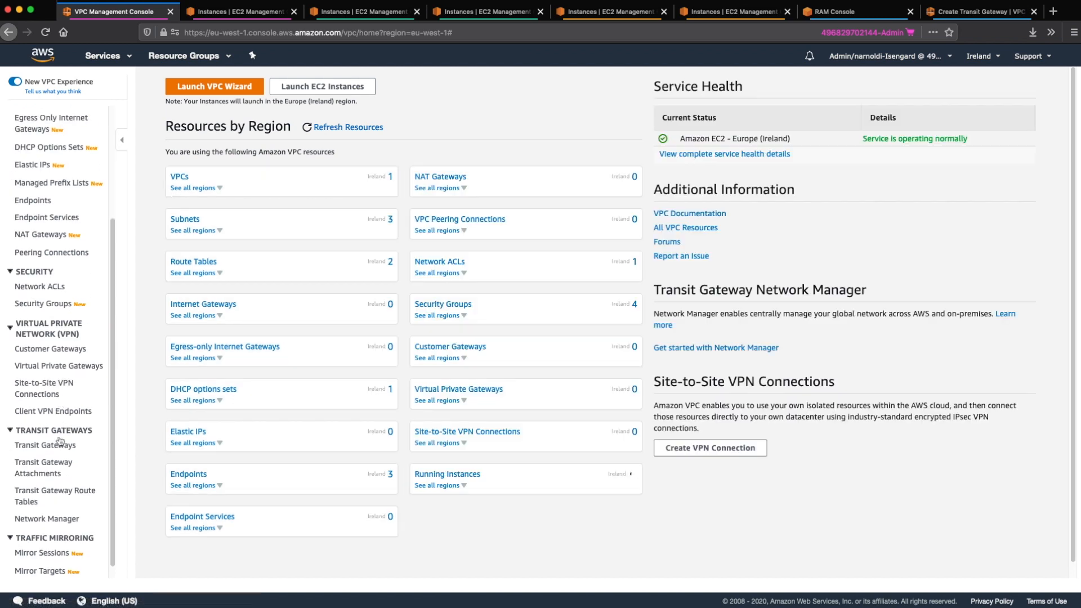
left_click(59, 446)
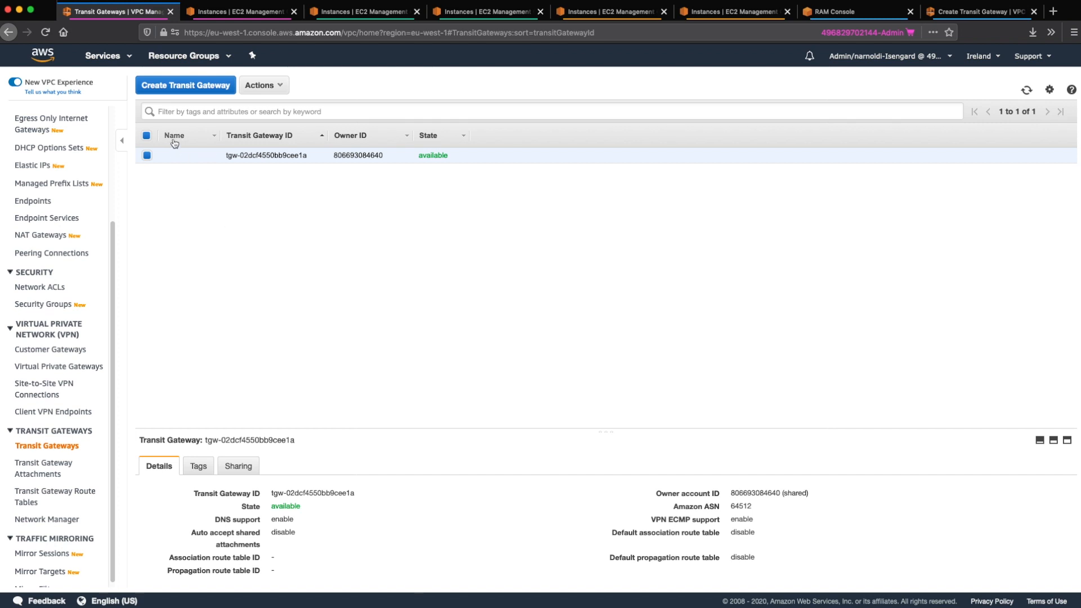
Switch to the staging account's Ireland console and accept the tgw-share-eu-west-1 invitation in Resource Access Manager
left_click(338, 11)
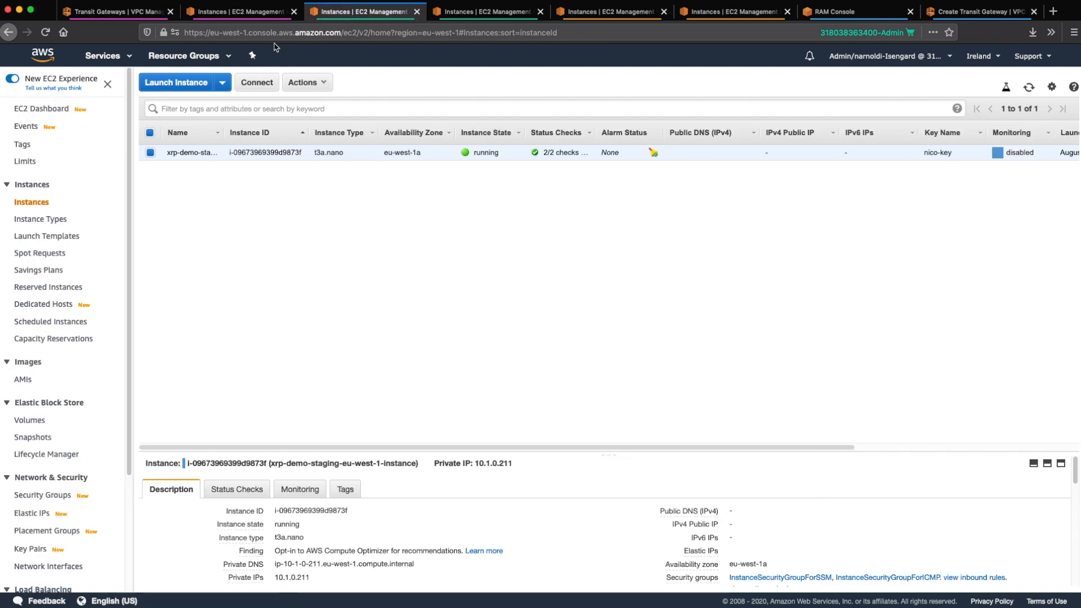
left_click(104, 55)
left_click(48, 149)
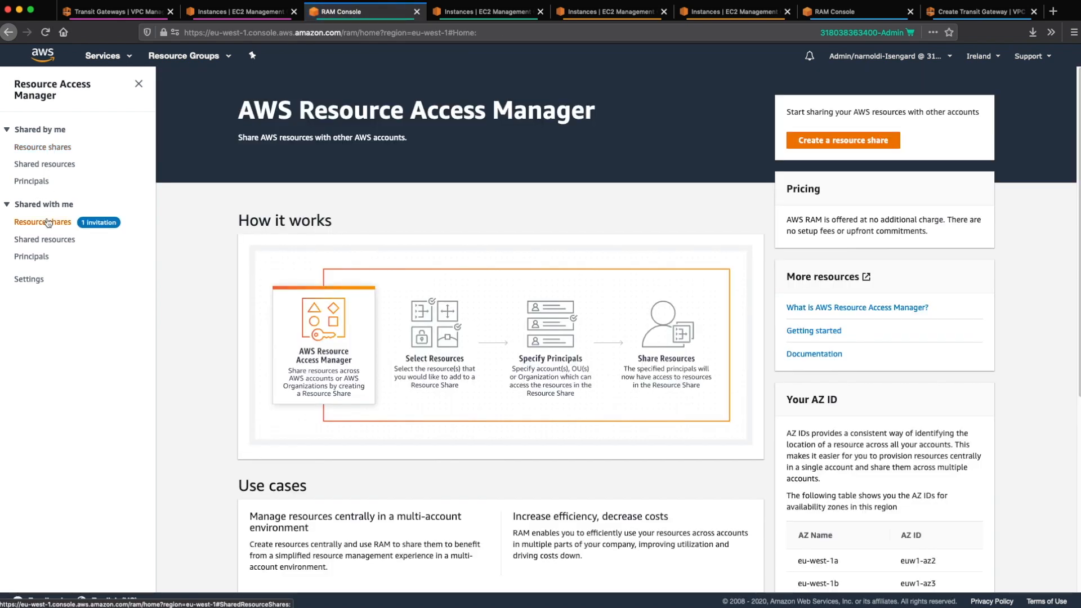
left_click(53, 222)
left_click(241, 215)
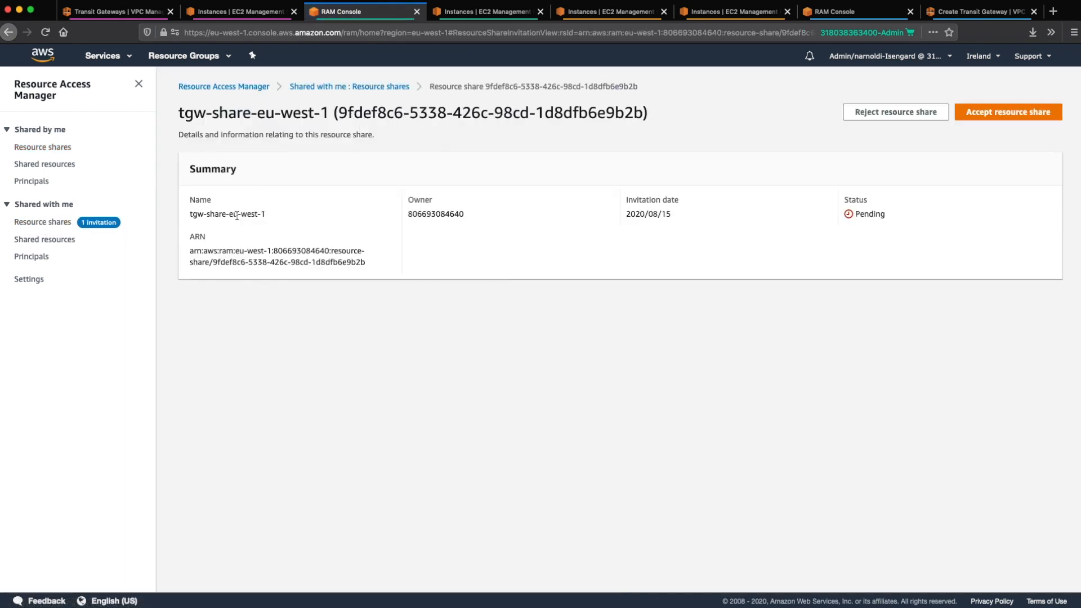
left_click(1004, 118)
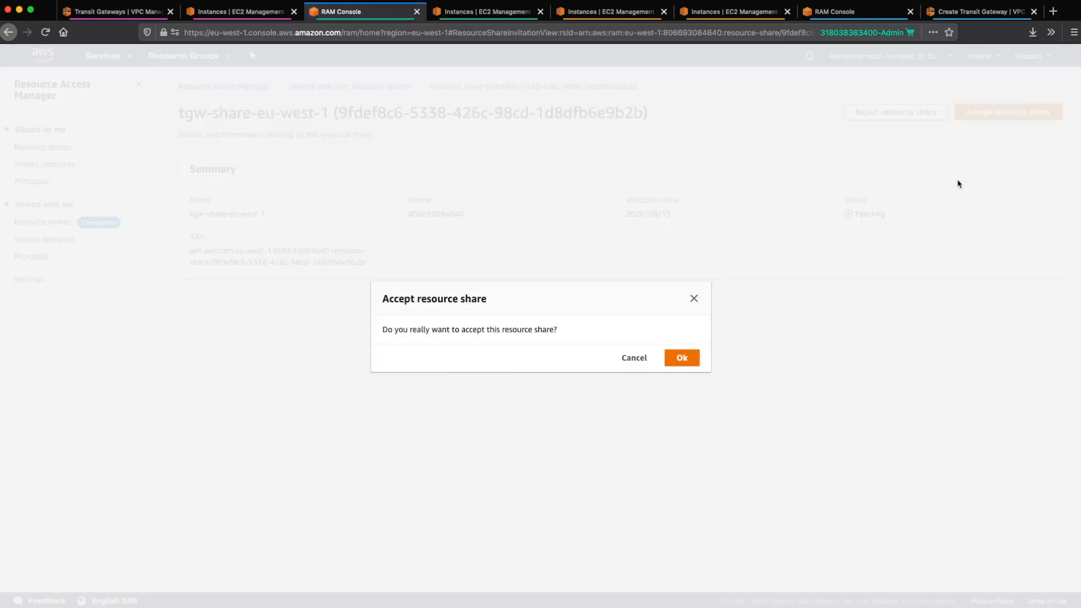
left_click(683, 357)
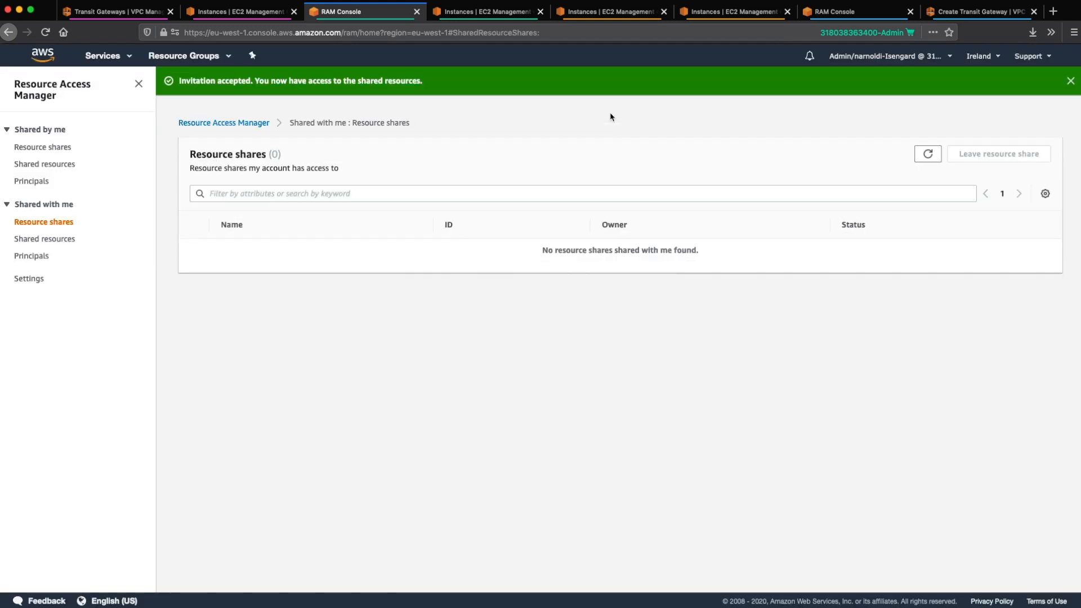
Switch to the shared-services account's Ireland console and accept the tgw-share-eu-west-1 invitation in Resource Access Manager
left_click(593, 18)
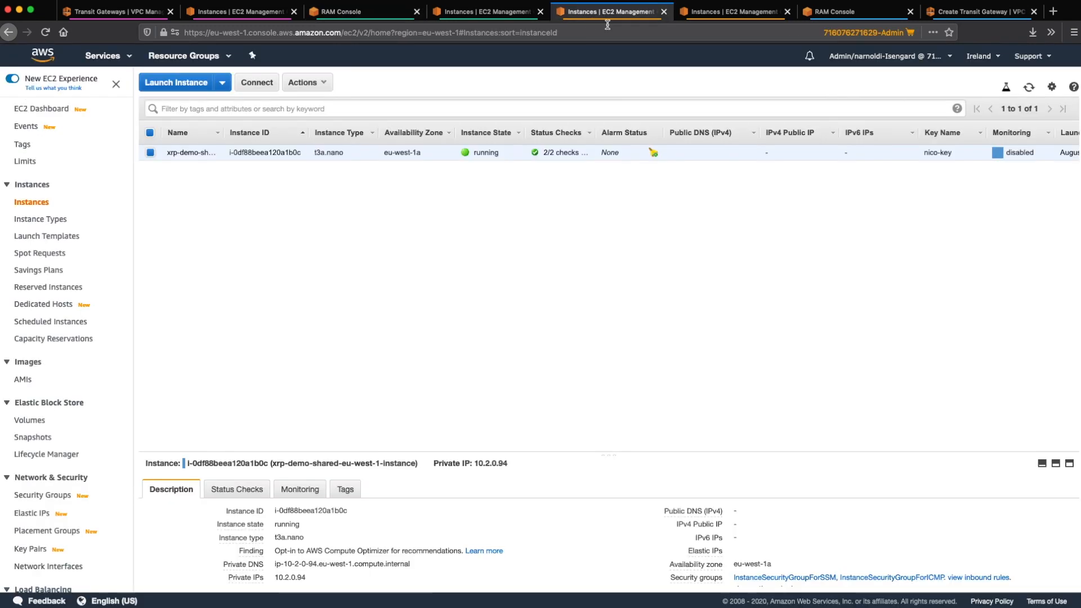
left_click(109, 56)
left_click(40, 150)
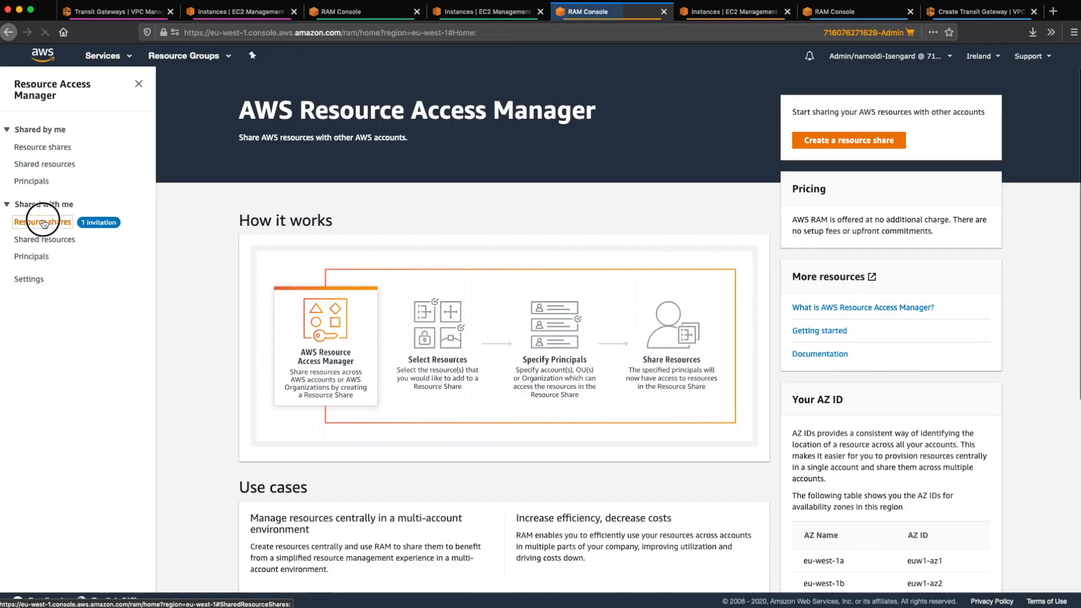
left_click(44, 222)
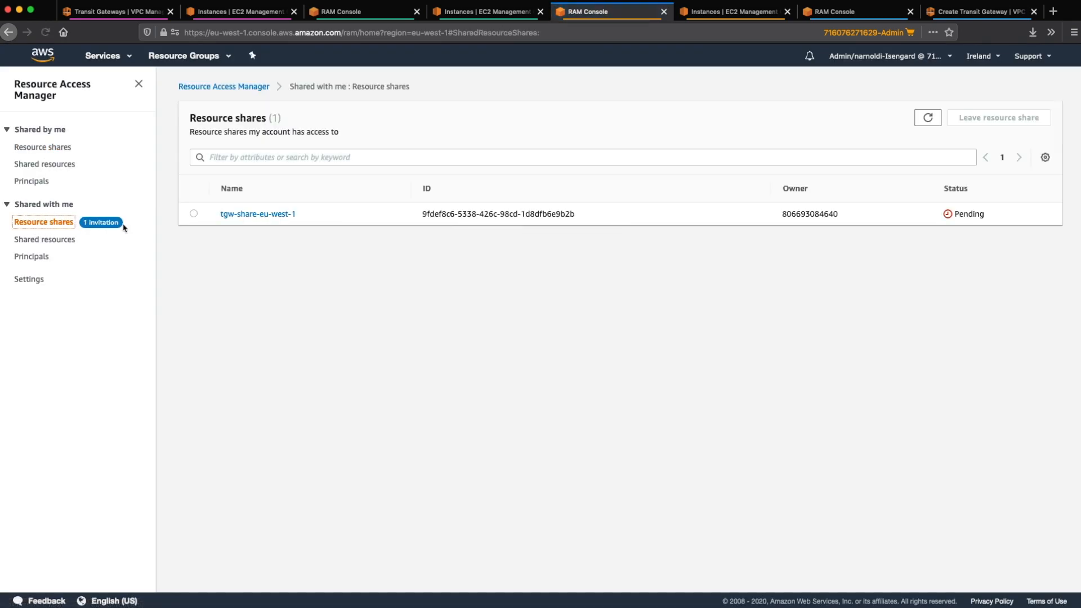
left_click(194, 214)
left_click(243, 214)
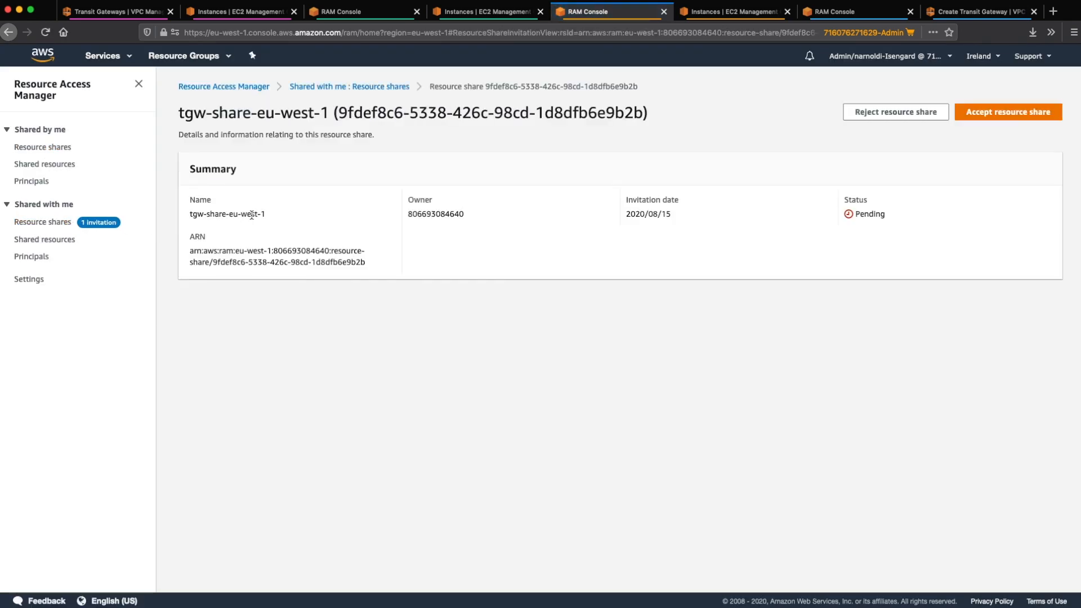
left_click(1046, 113)
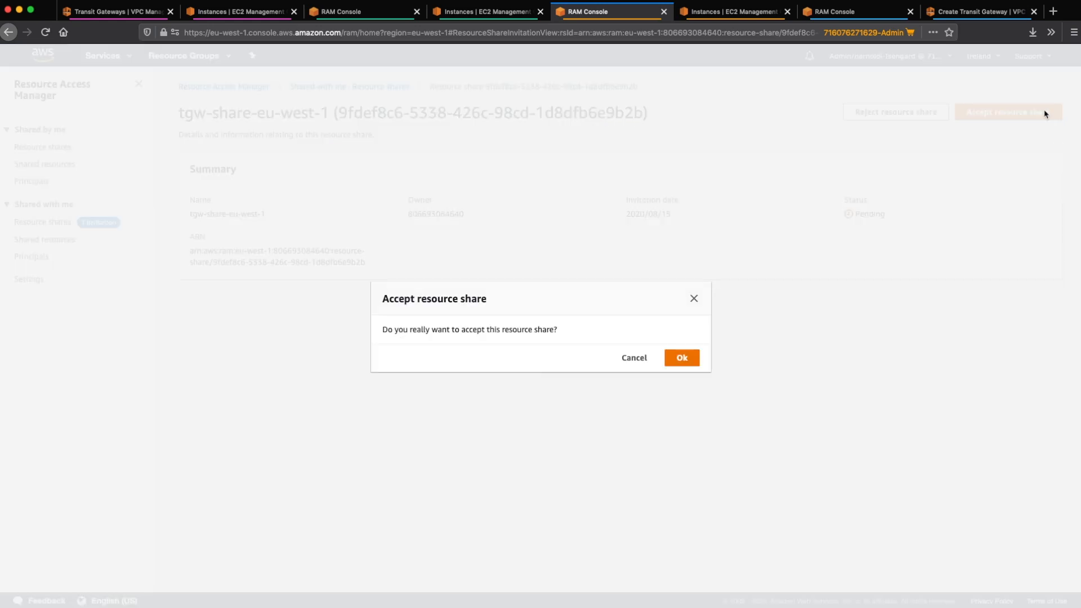
left_click(681, 357)
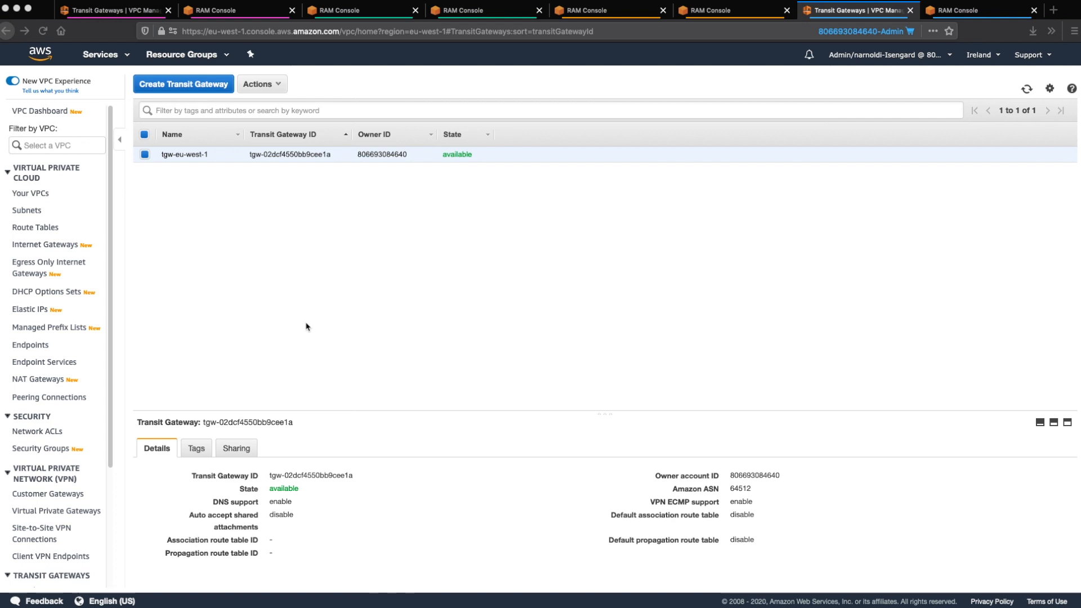
Start a new transit gateway attachment in the gateway owner's Ireland console, using tgw-eu-west-1 and the Peering Connection attachment type
scroll(70, 472, "down", 2)
scroll(70, 472, "down", 5)
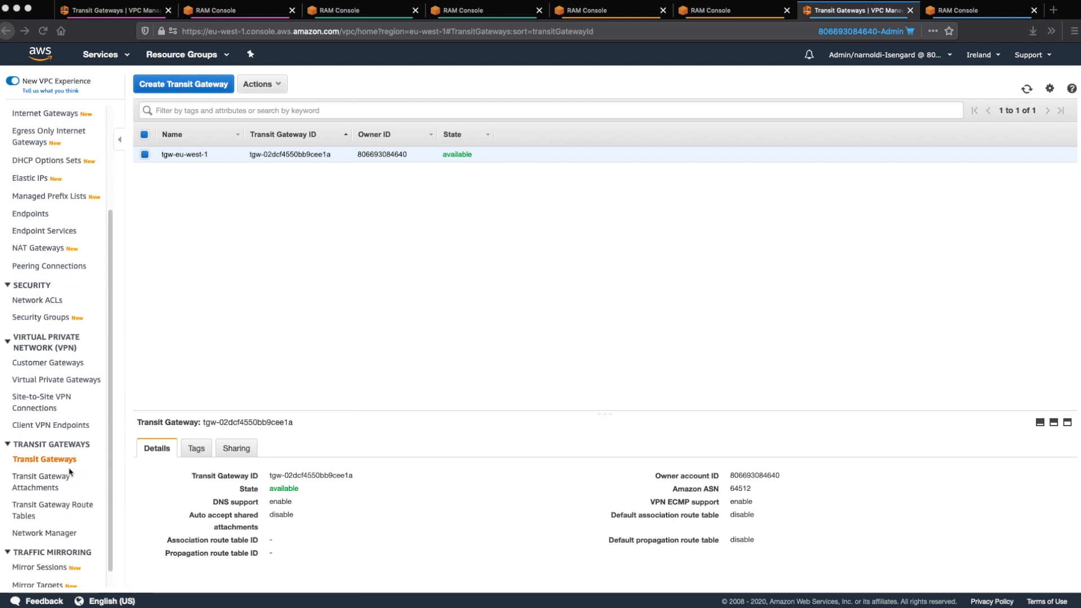
left_click(50, 483)
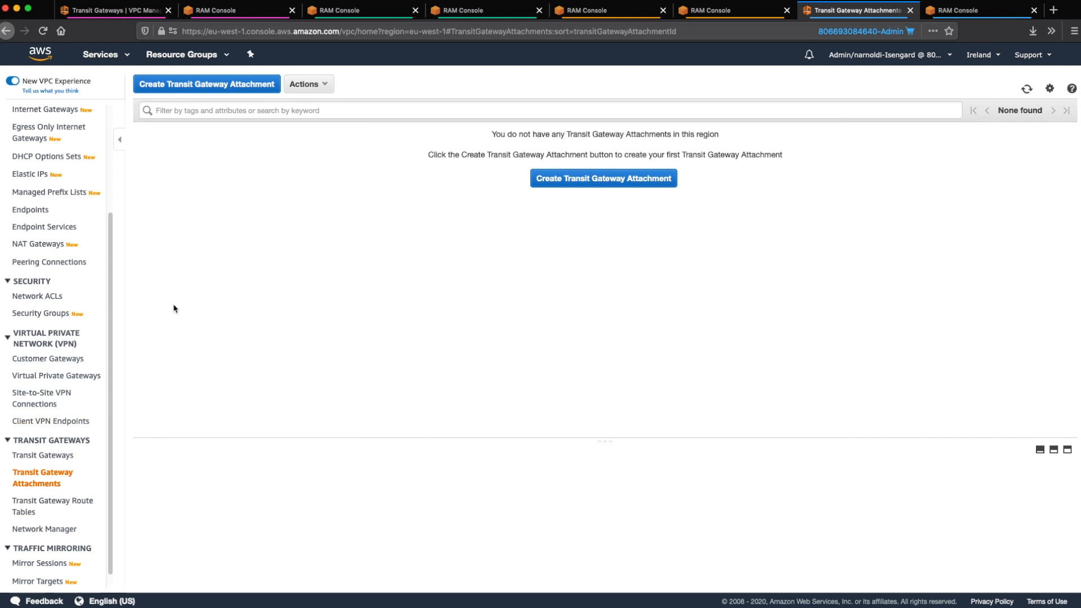
left_click(250, 88)
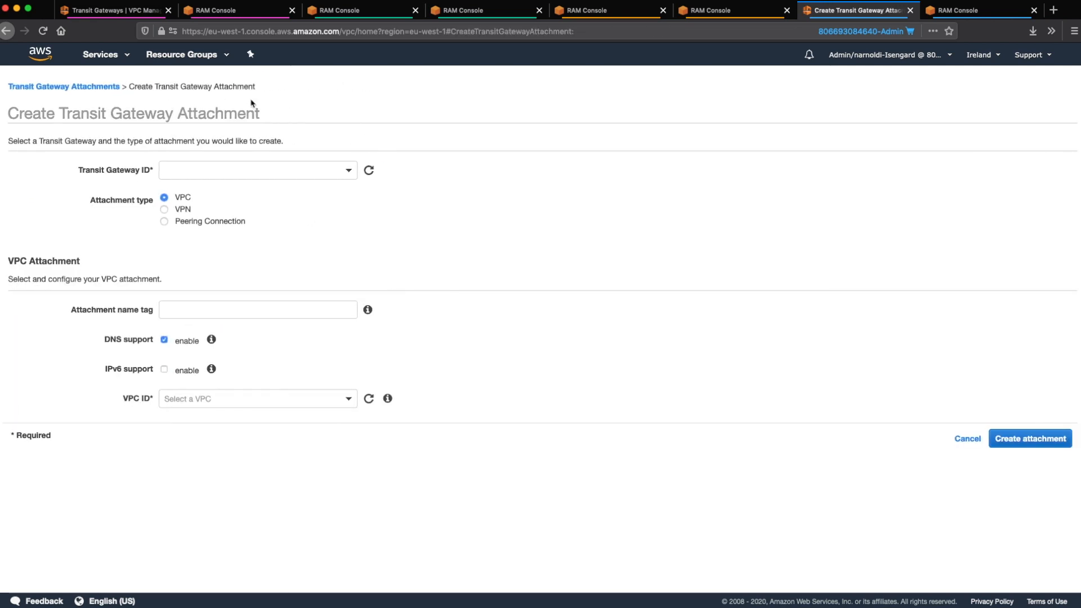
left_click(234, 174)
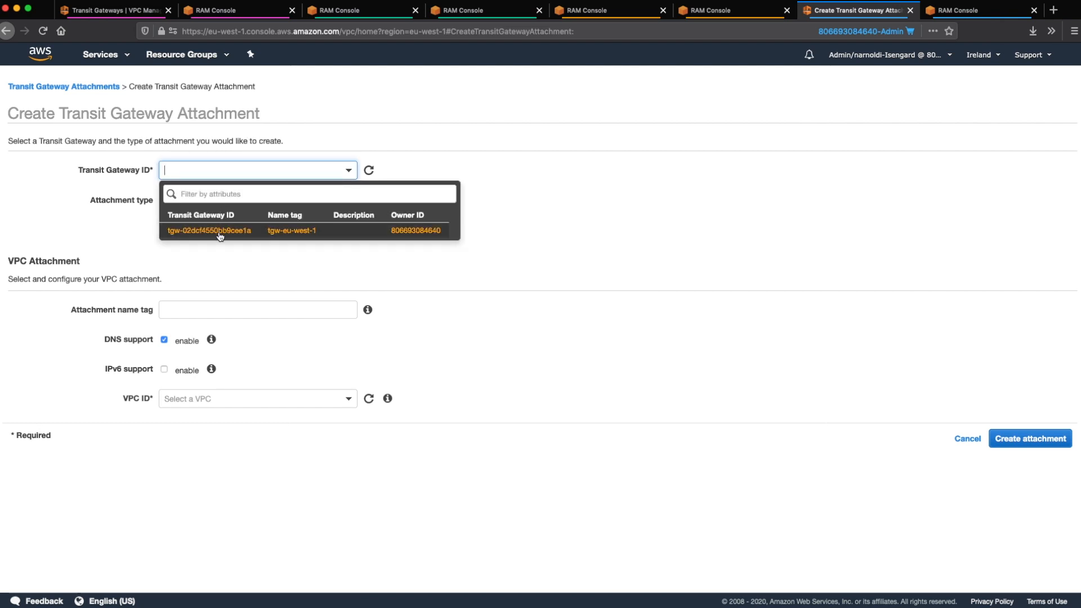
left_click(220, 237)
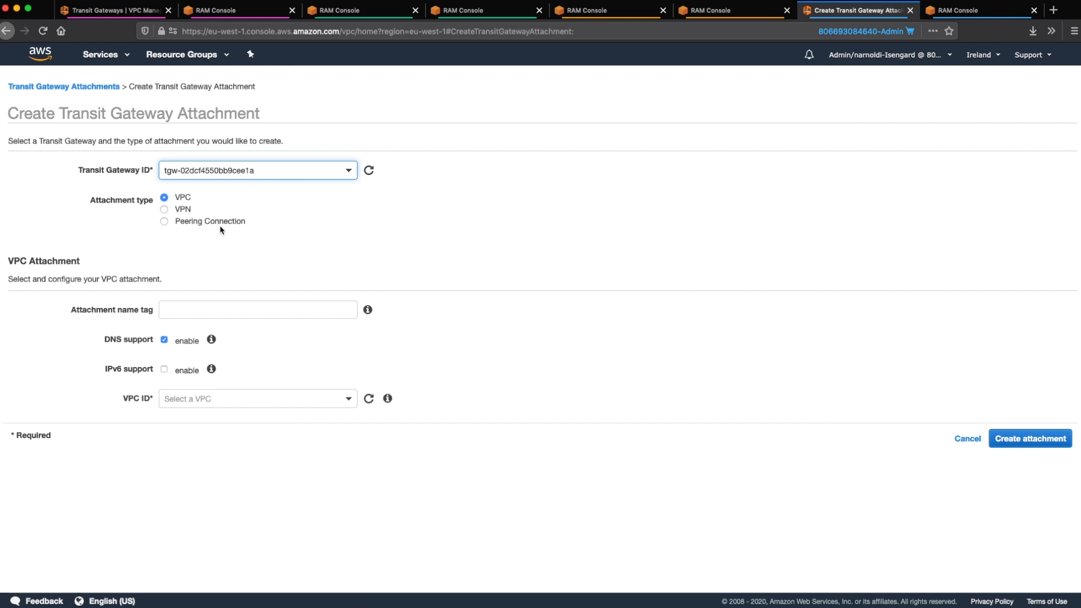
left_click(222, 223)
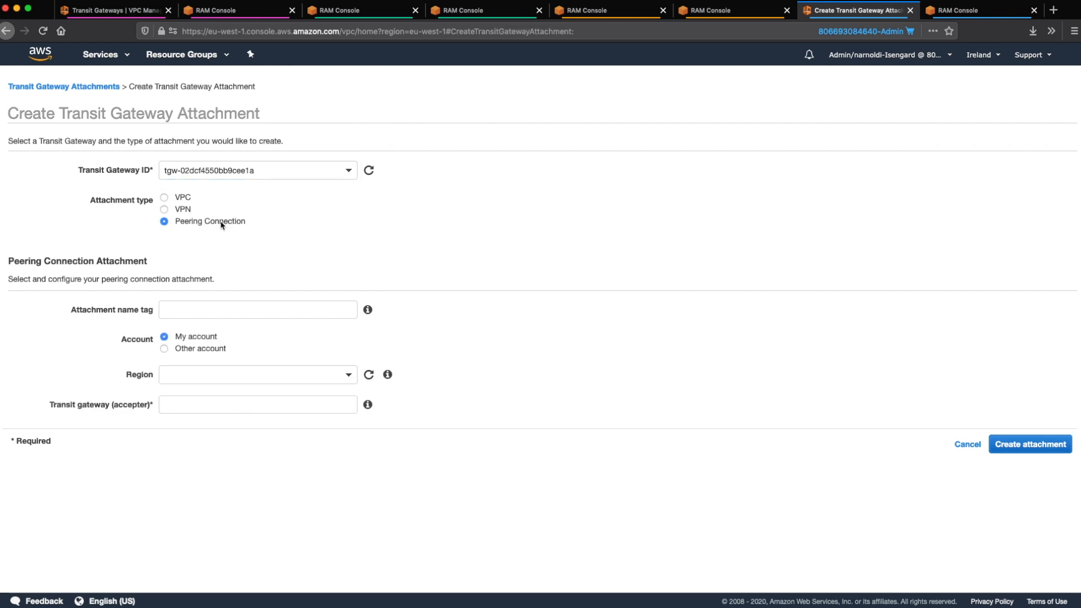
Name the peering attachment inter-region-peering-eu-central-1 and set its region to Frankfurt (eu-central-1)
left_click(200, 307)
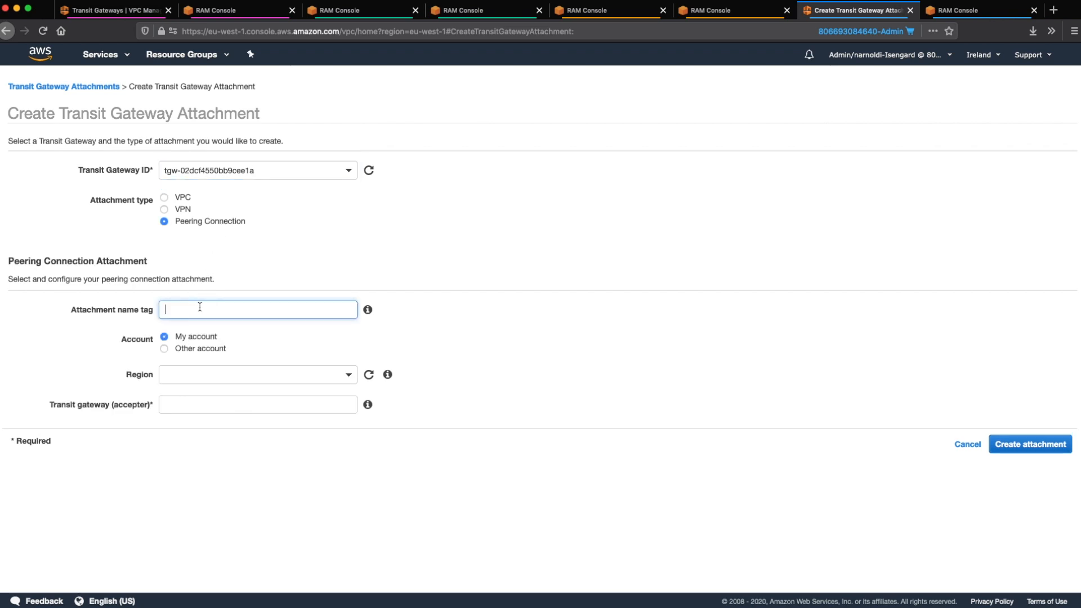
type("inter-region-peering-eu-central-1")
left_click(167, 374)
type("eu-central")
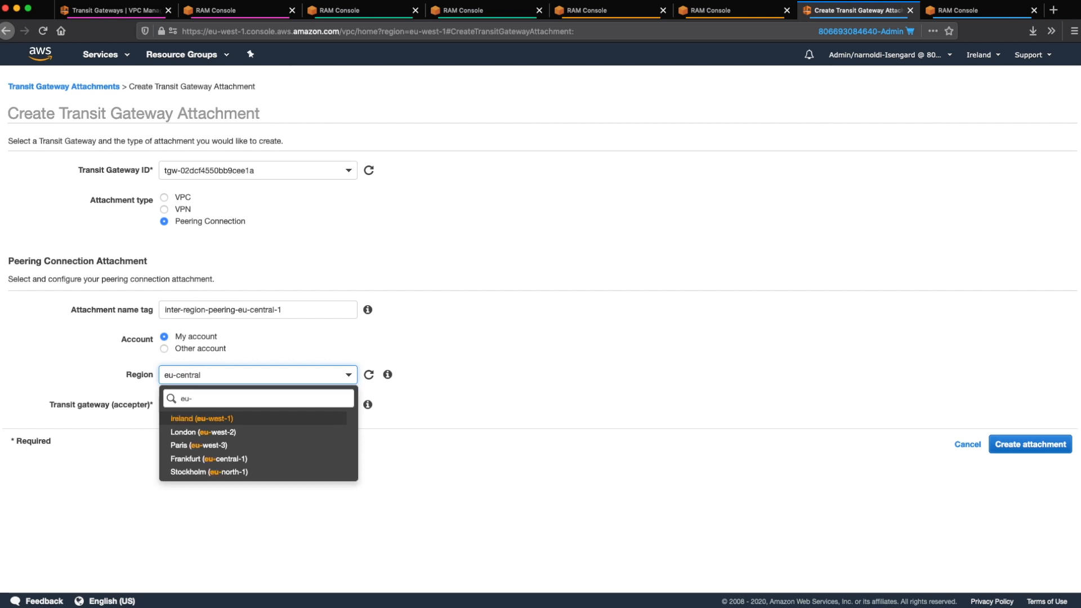
type("-1")
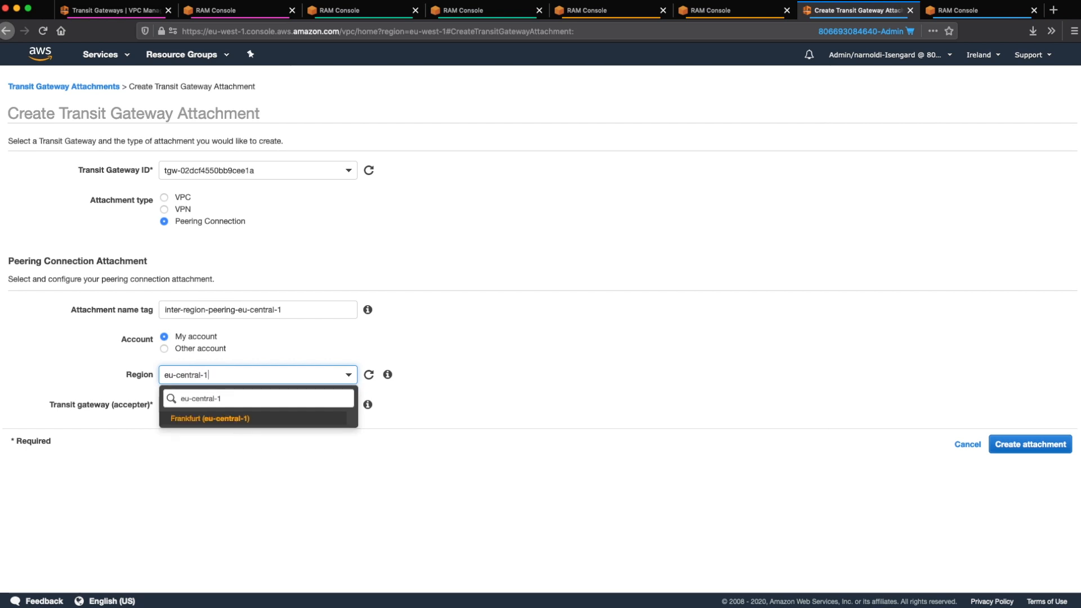
left_click(189, 420)
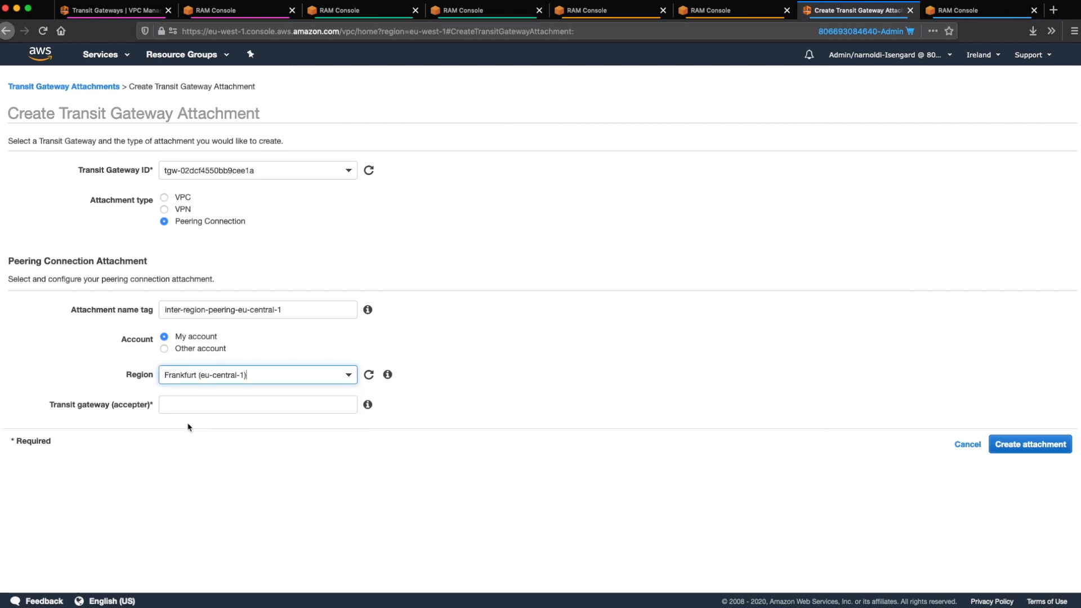
Switch to the gateway owner's Frankfurt console and copy the transit gateway ID of tgw-eu-central-1 from the VPC service
key("super+Tab")
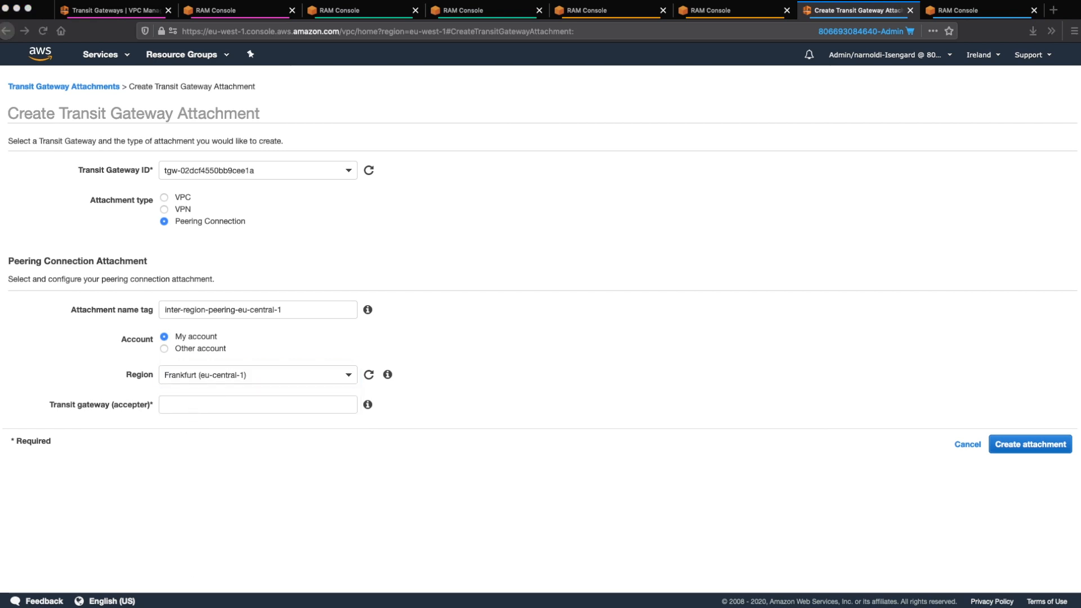
left_click(940, 10)
left_click(99, 54)
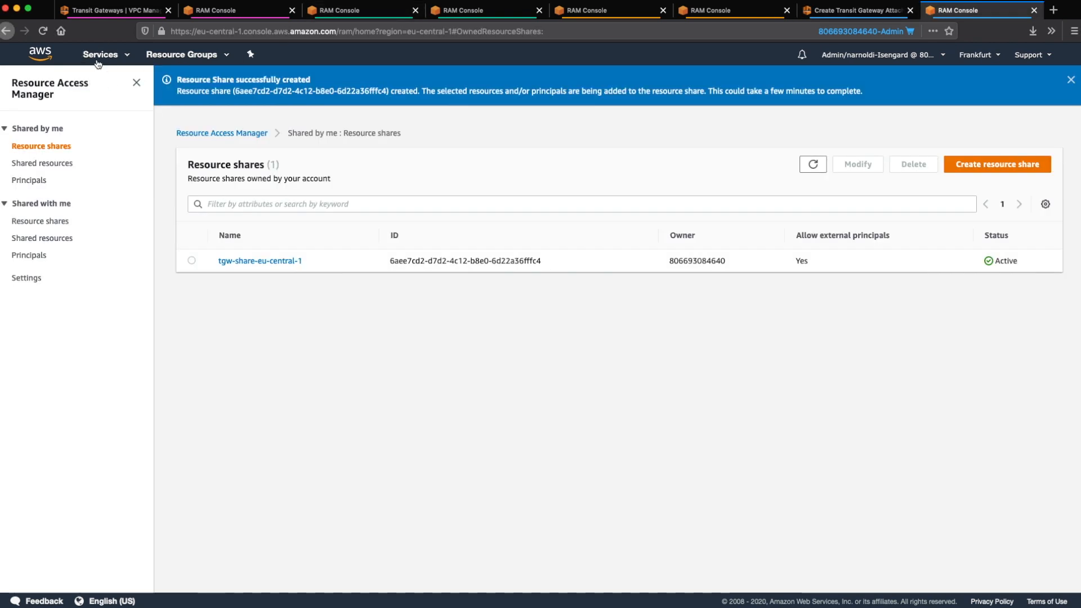
left_click(30, 136)
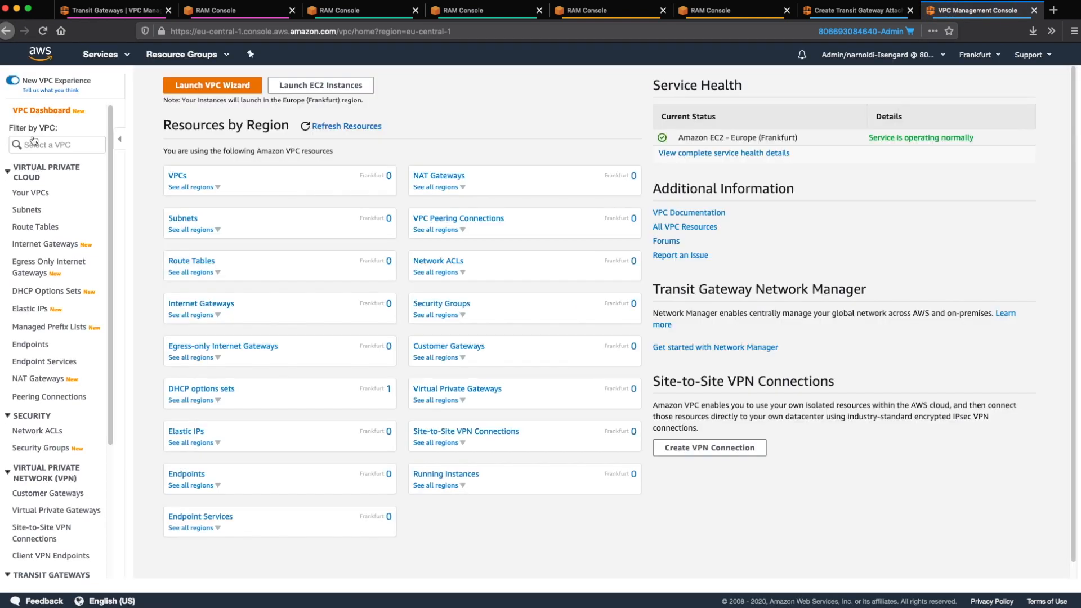
scroll(68, 434, "down", 3)
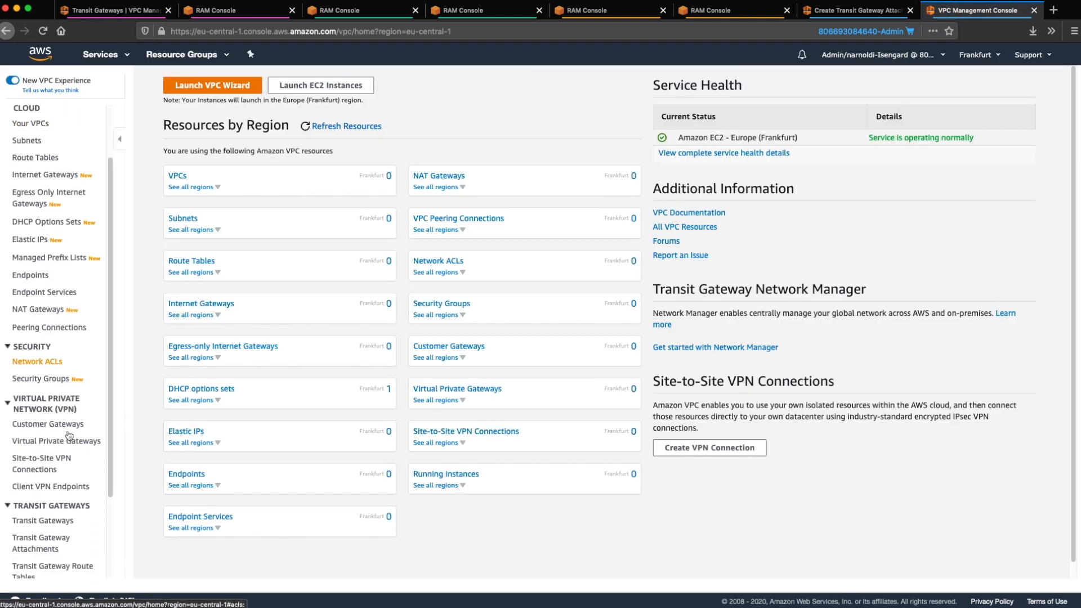
left_click(34, 522)
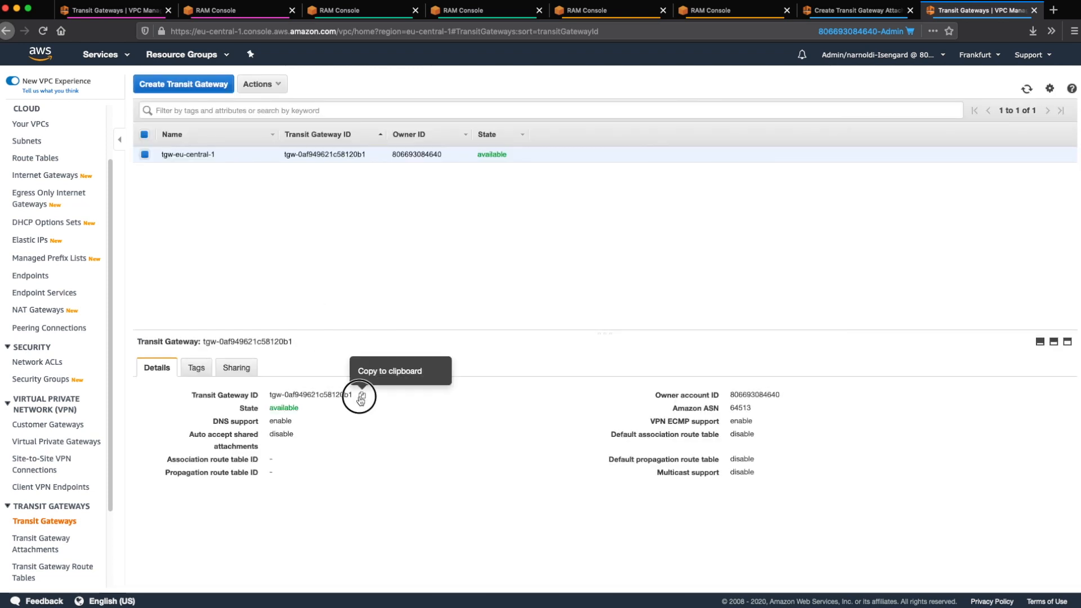
left_click(362, 396)
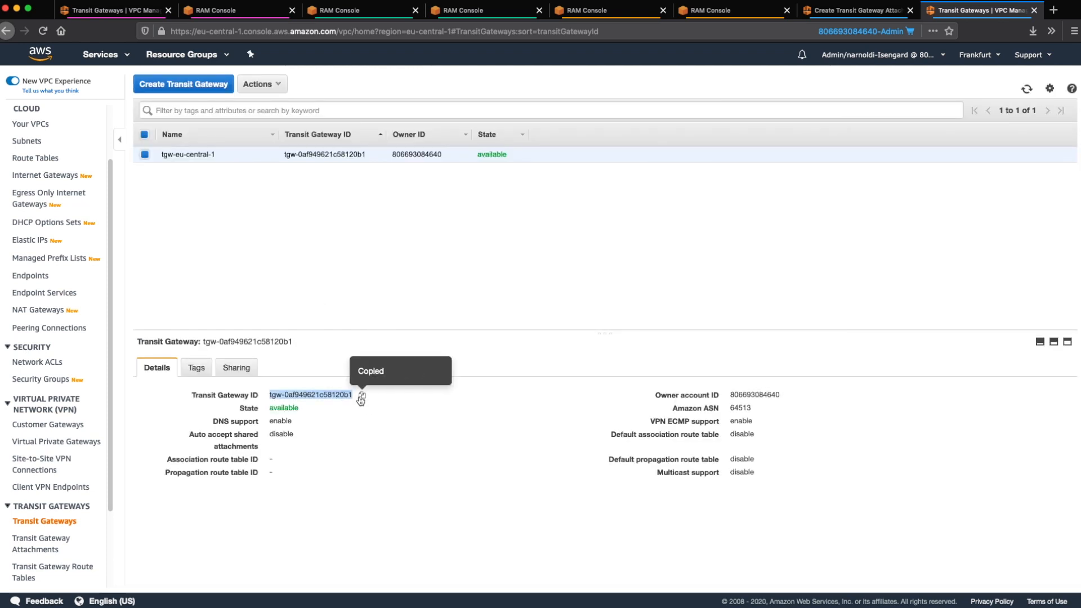
Return to the Ireland attachment form, paste the copied ID as the accepter transit gateway, and create the peering attachment
left_click(809, 17)
left_click(268, 410)
key("super+v")
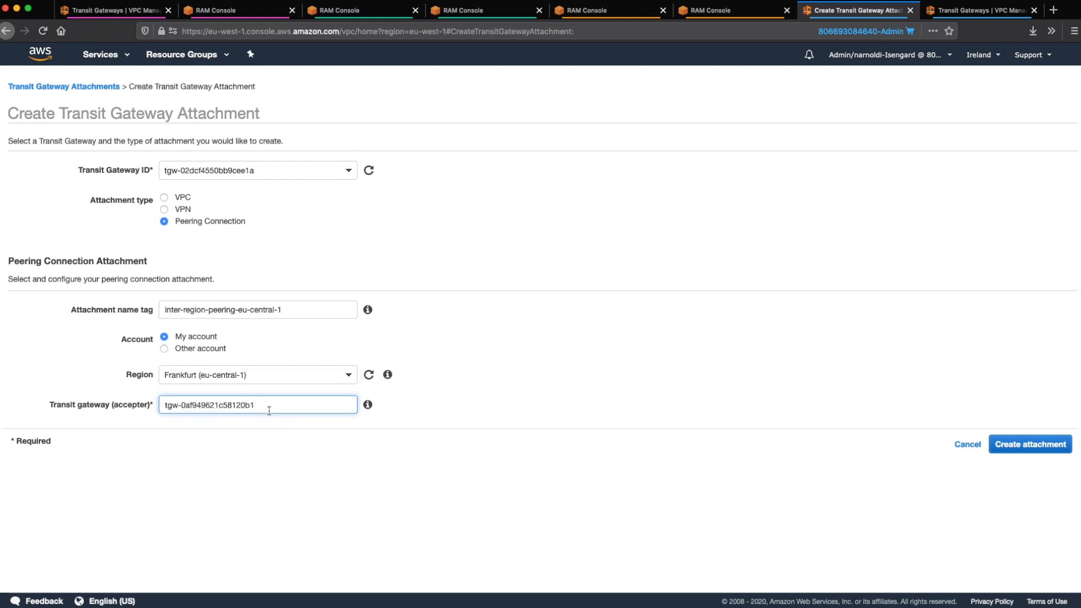
left_click(293, 434)
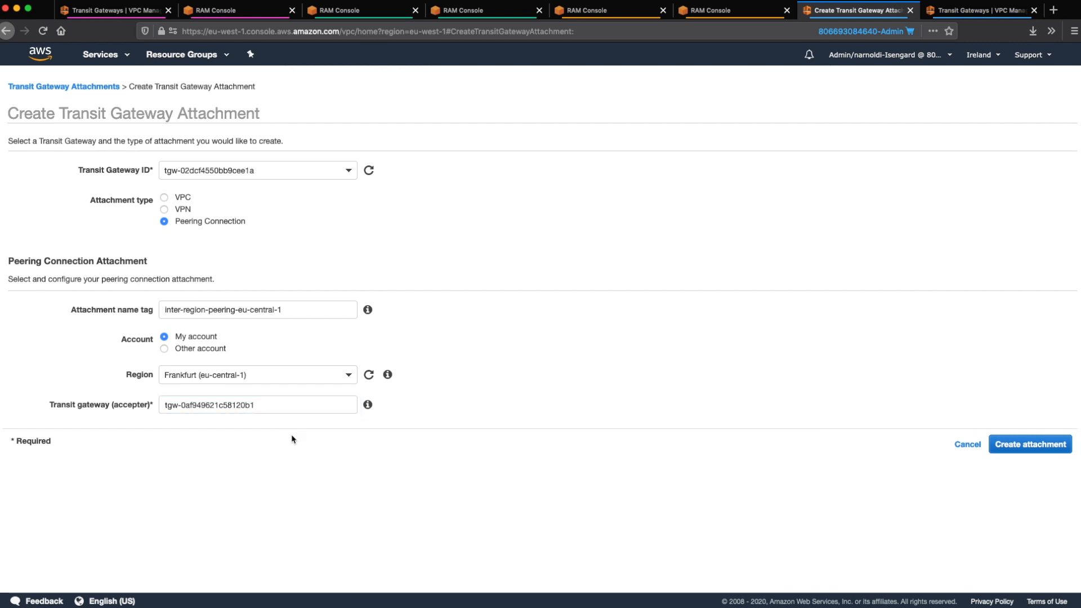
left_click(1014, 445)
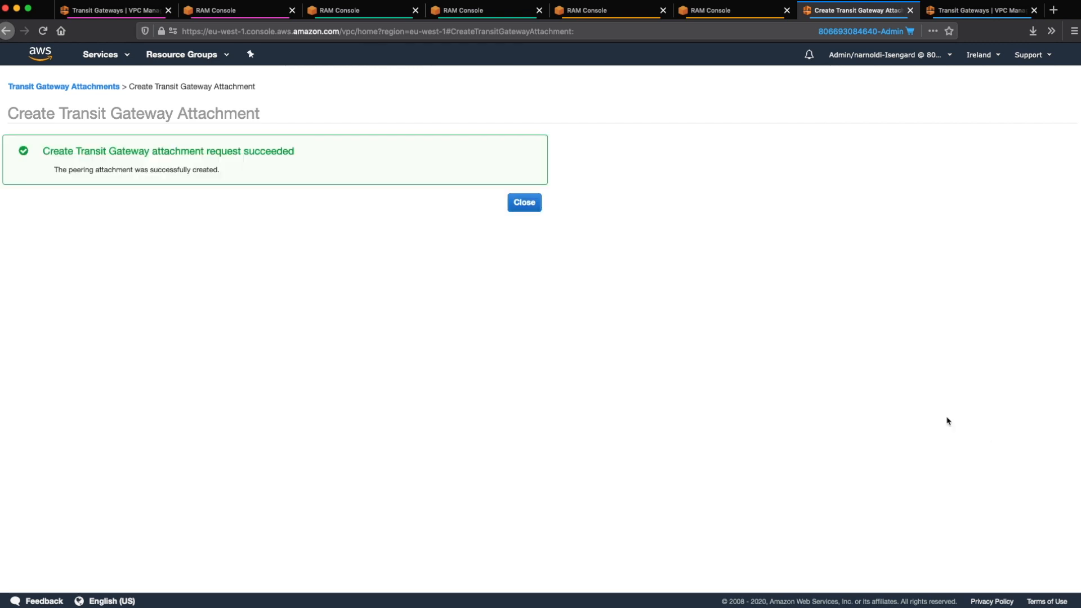
left_click(508, 217)
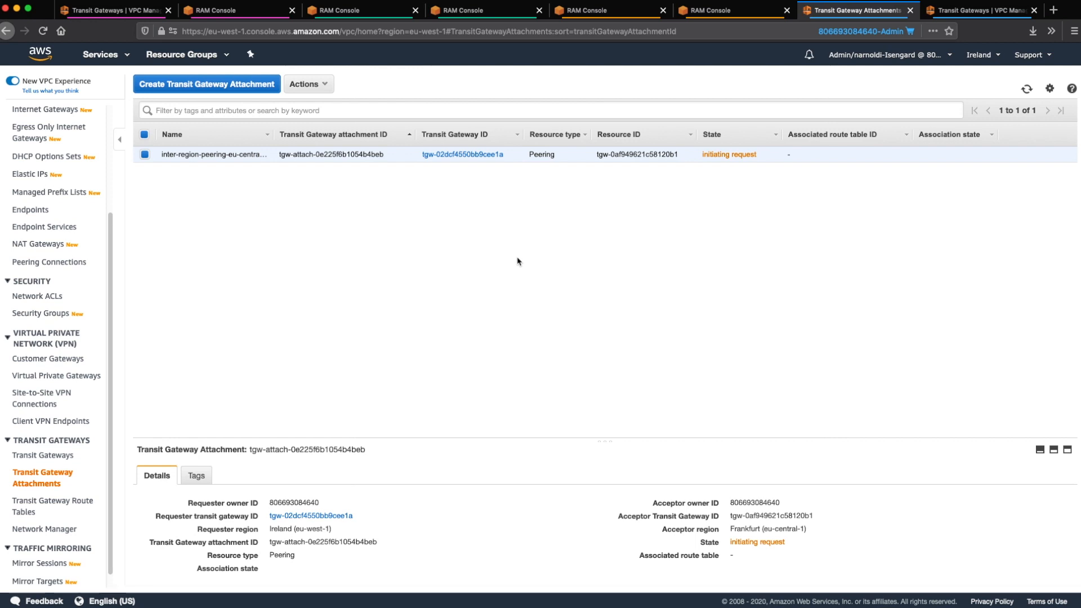
Refresh the Ireland transit gateway attachments list repeatedly to check the state of the peering attachment
left_click(1025, 90)
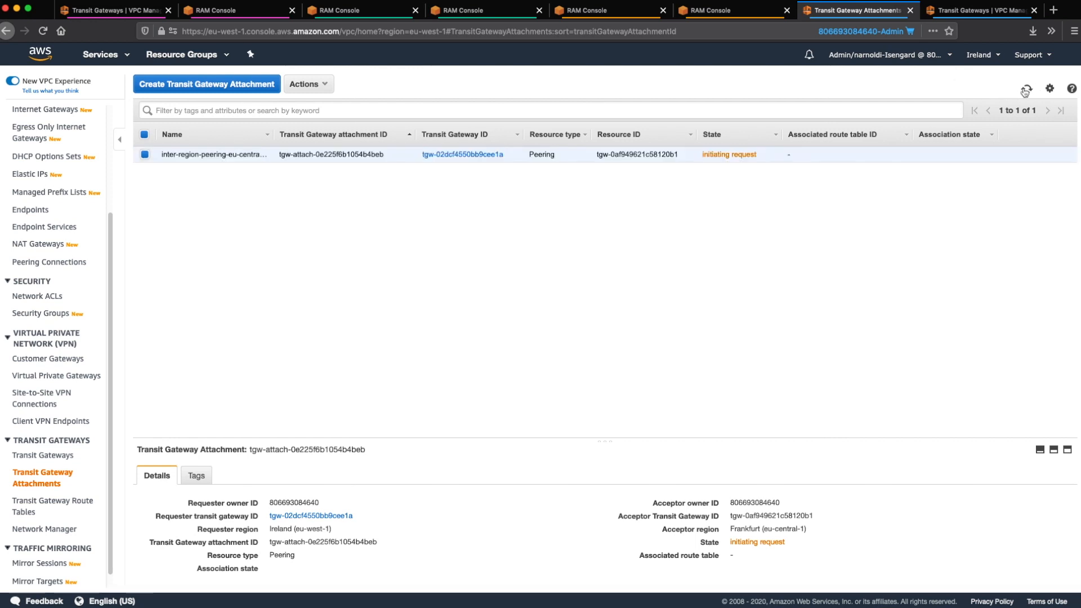
left_click(1025, 90)
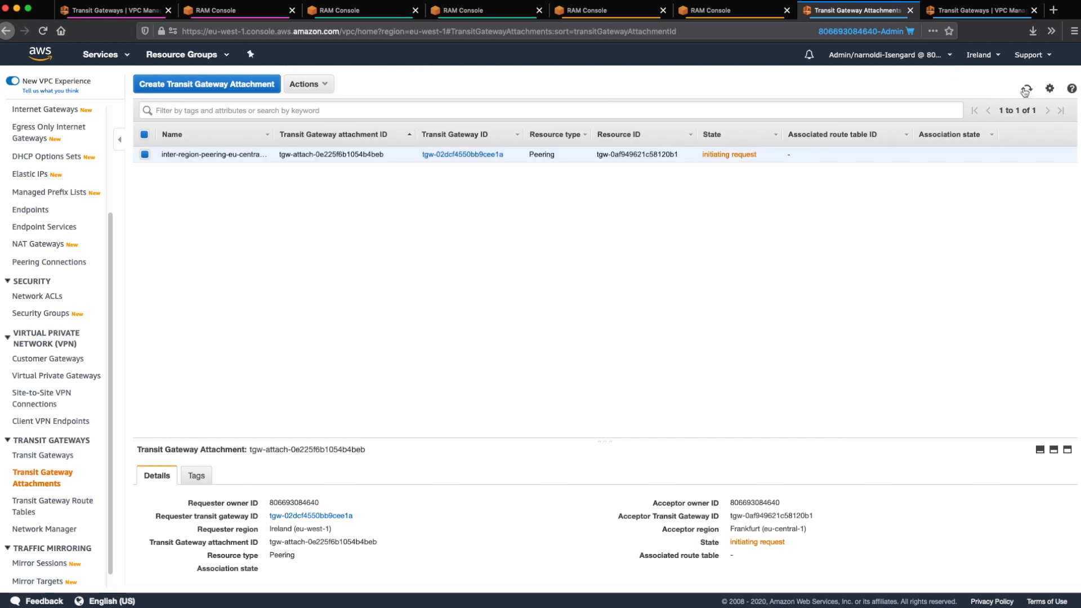
left_click(1025, 90)
left_click(1025, 91)
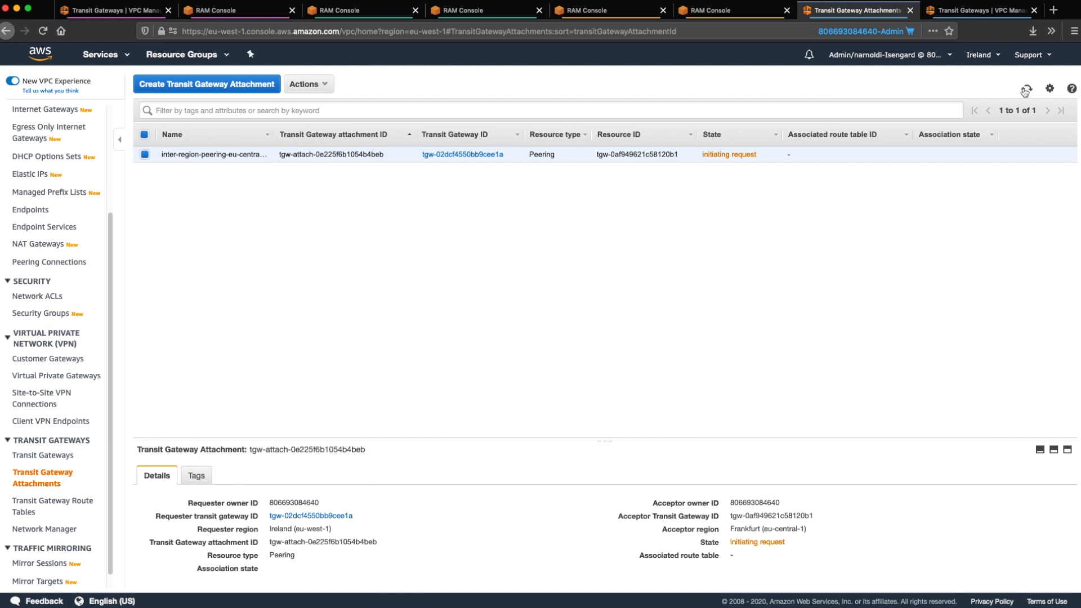
left_click(1025, 90)
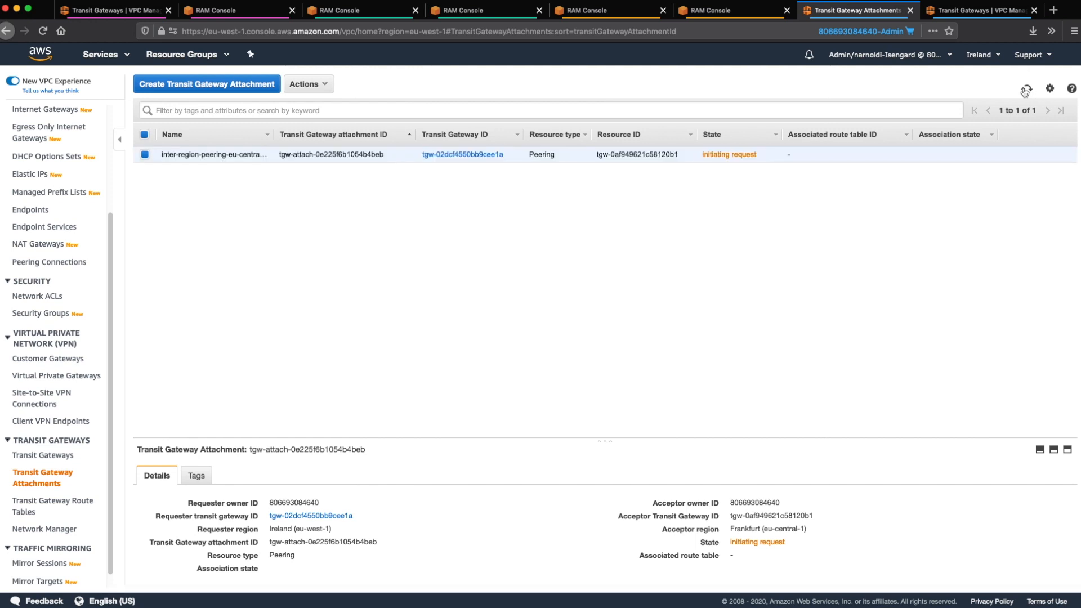
left_click(1025, 90)
Switch to the gateway owner's Frankfurt console and accept the pending peering attachment among its transit gateway attachments
left_click(970, 14)
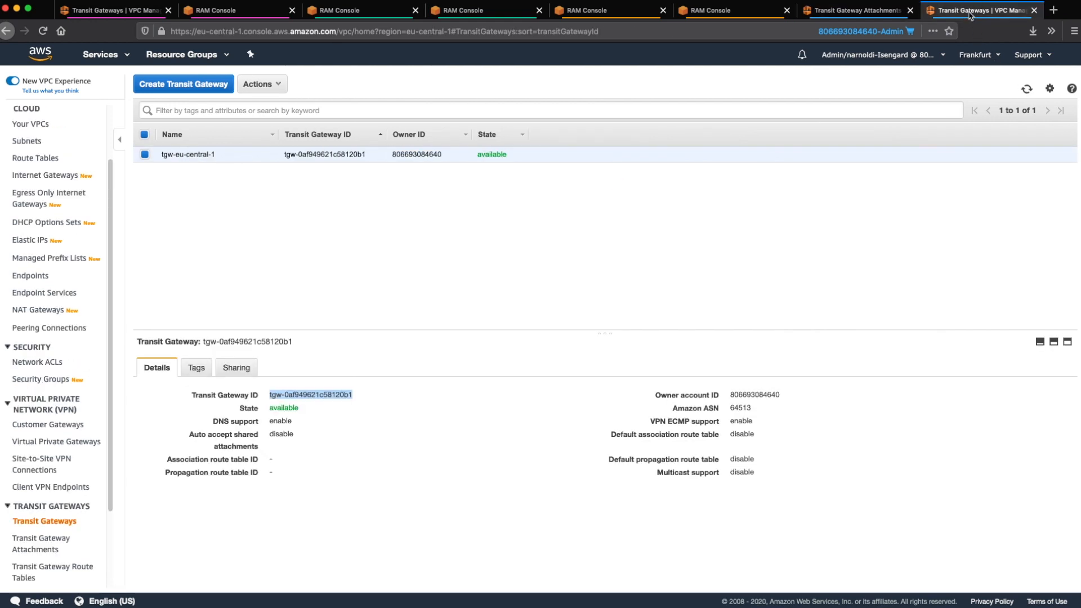
left_click(57, 550)
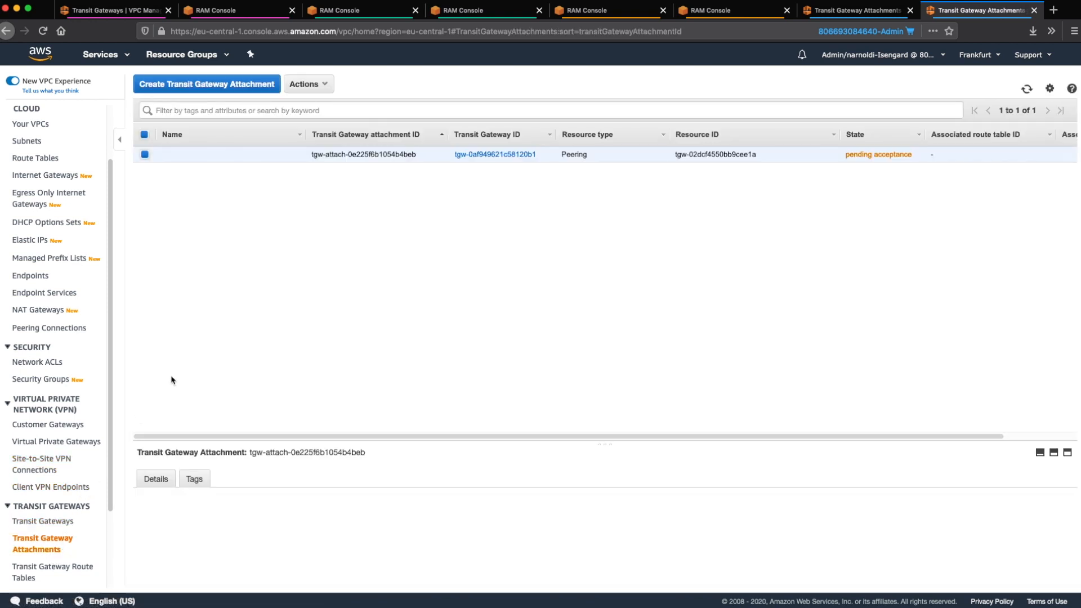
left_click(303, 85)
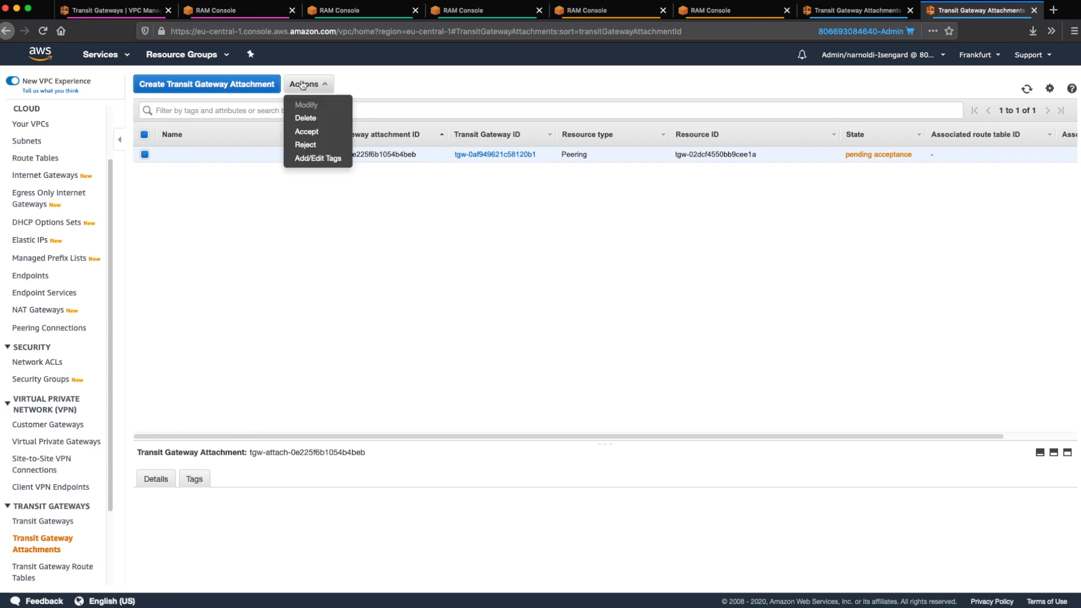
left_click(305, 135)
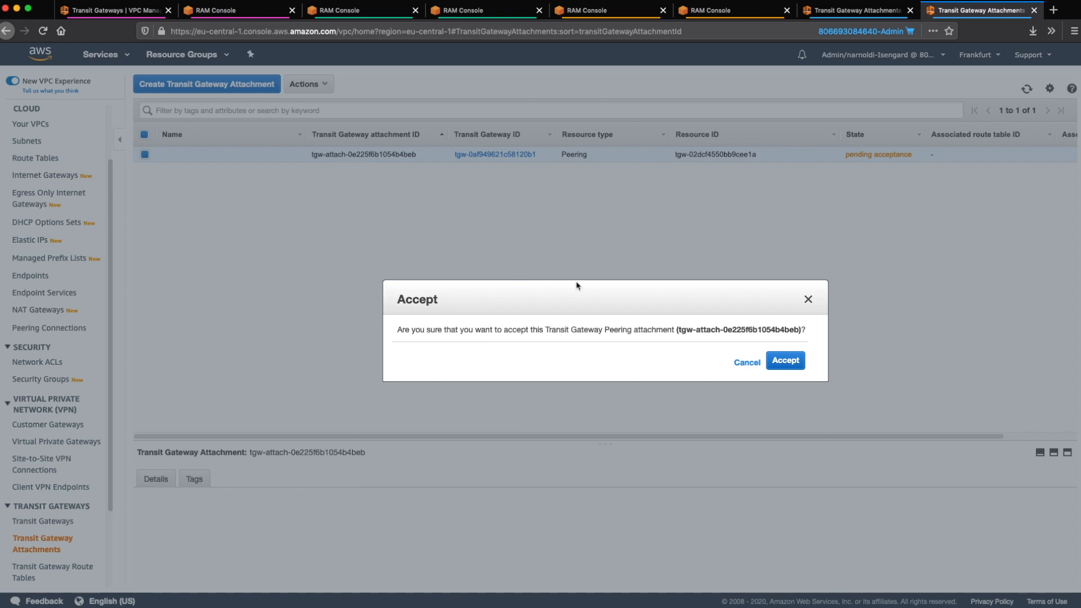
left_click(786, 361)
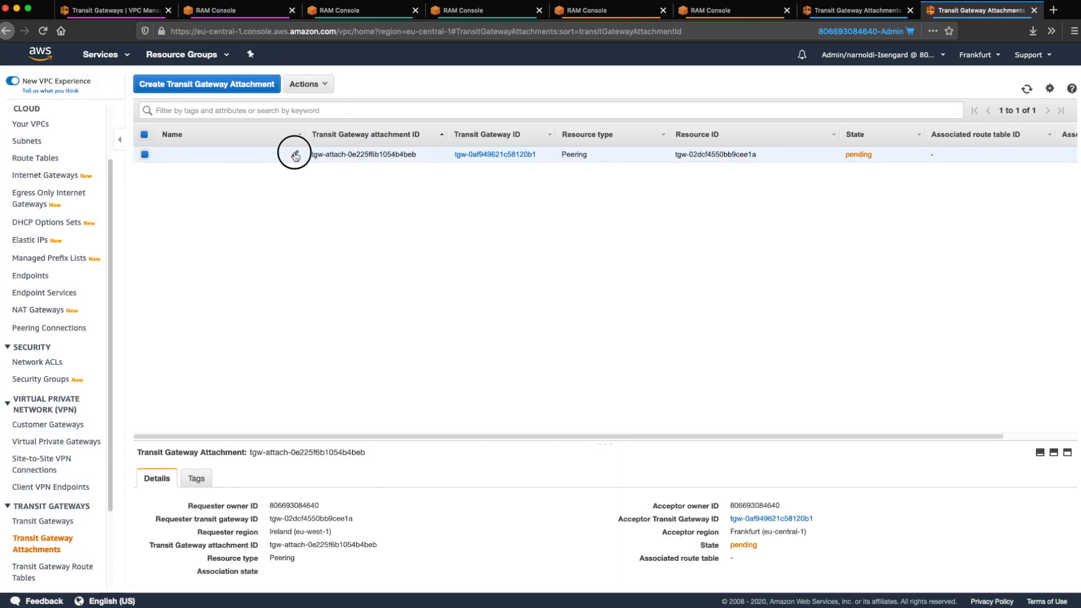
Name the Frankfurt side's peering attachment inter-region-peering-eu-west-1
left_click(295, 155)
type("inter")
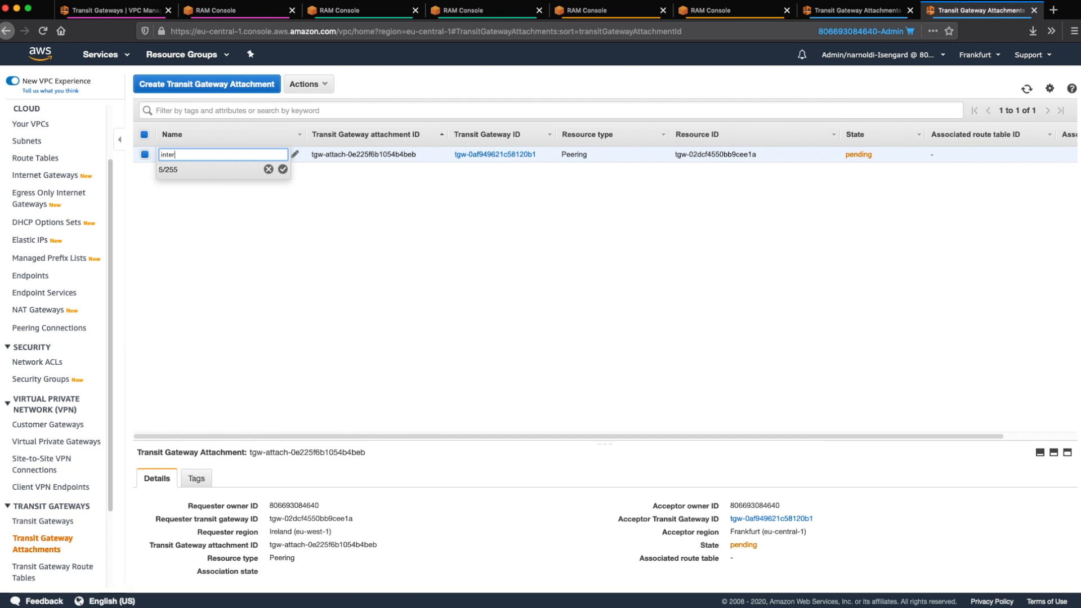
type("-region-peering-eu-west-1")
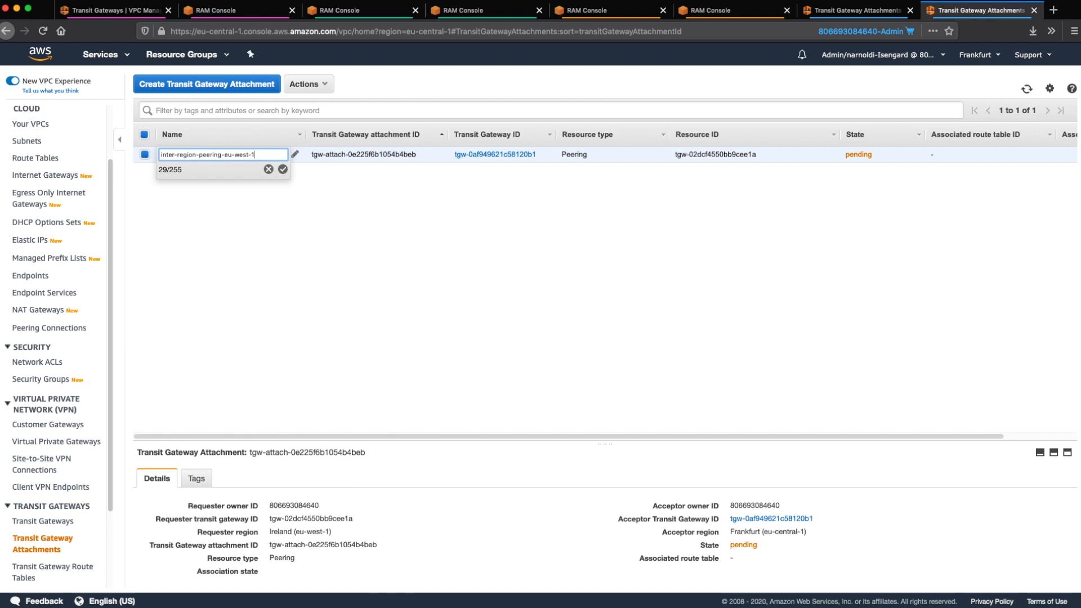
key("Return")
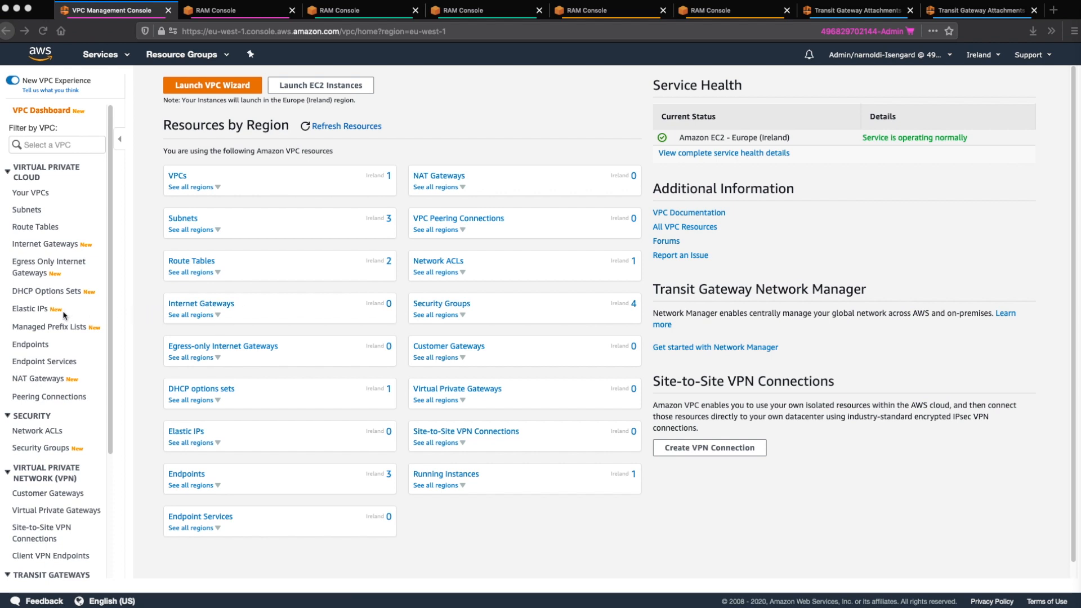
Start a new transit gateway attachment in the prod account's Ireland console, using the shared gateway tgw-02dcf4550bb9cee1a
scroll(64, 315, "down", 5)
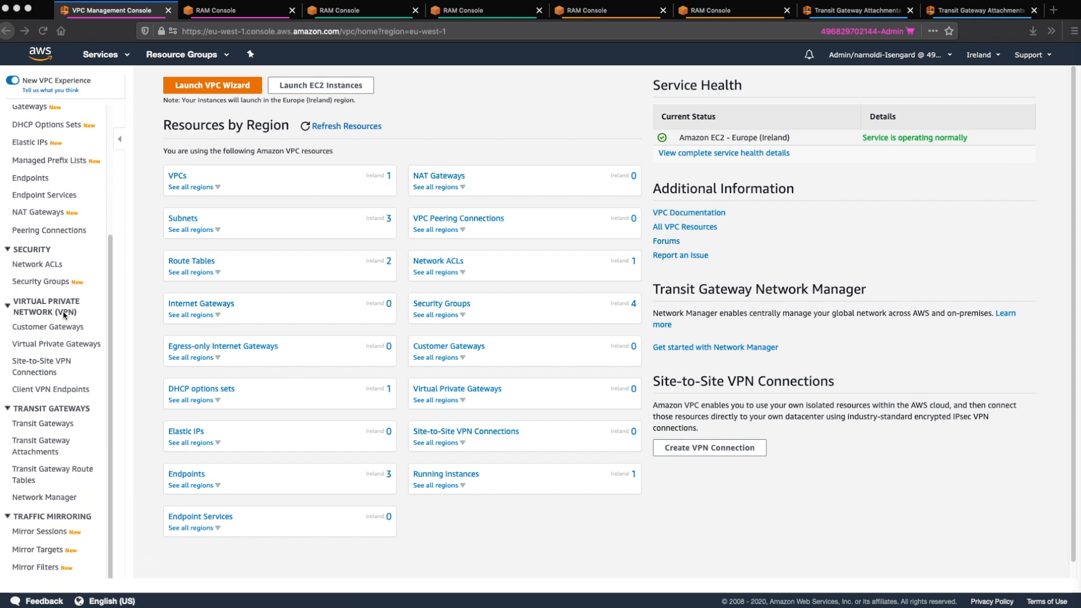
left_click(39, 456)
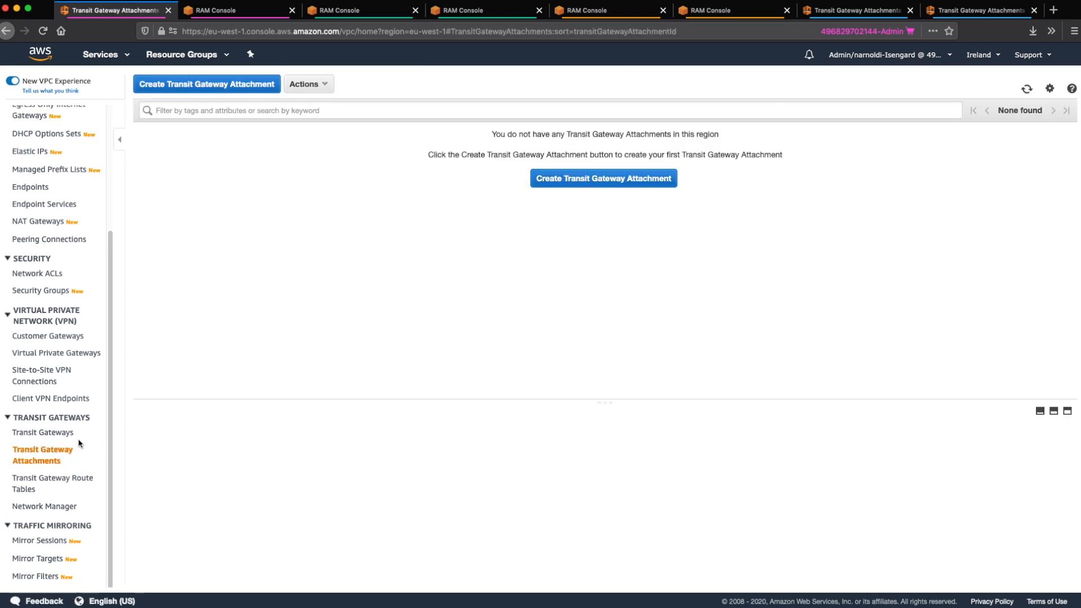
left_click(195, 86)
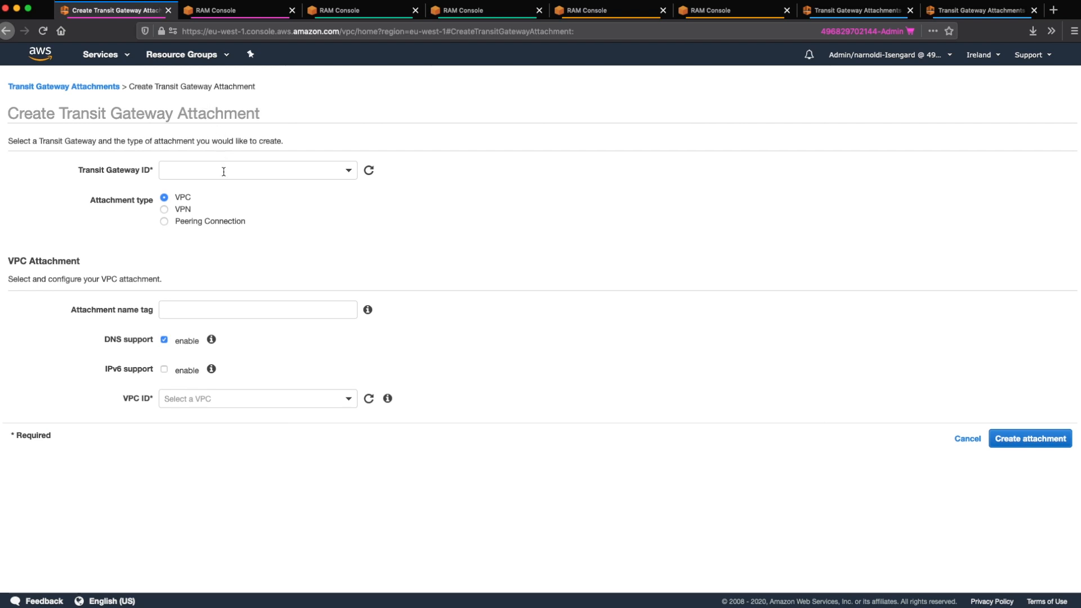
left_click(224, 176)
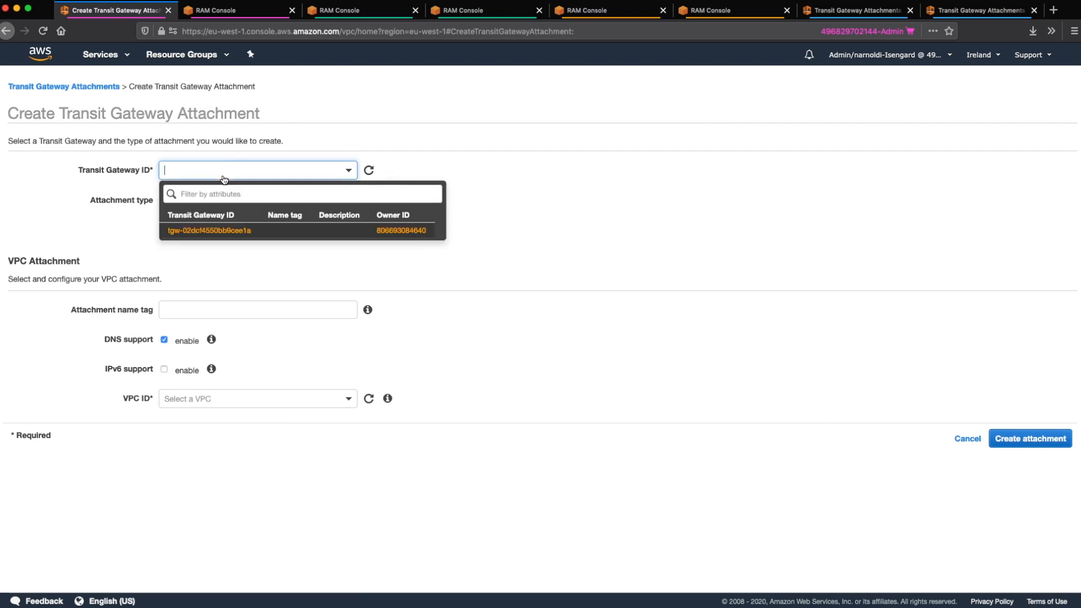
left_click(218, 231)
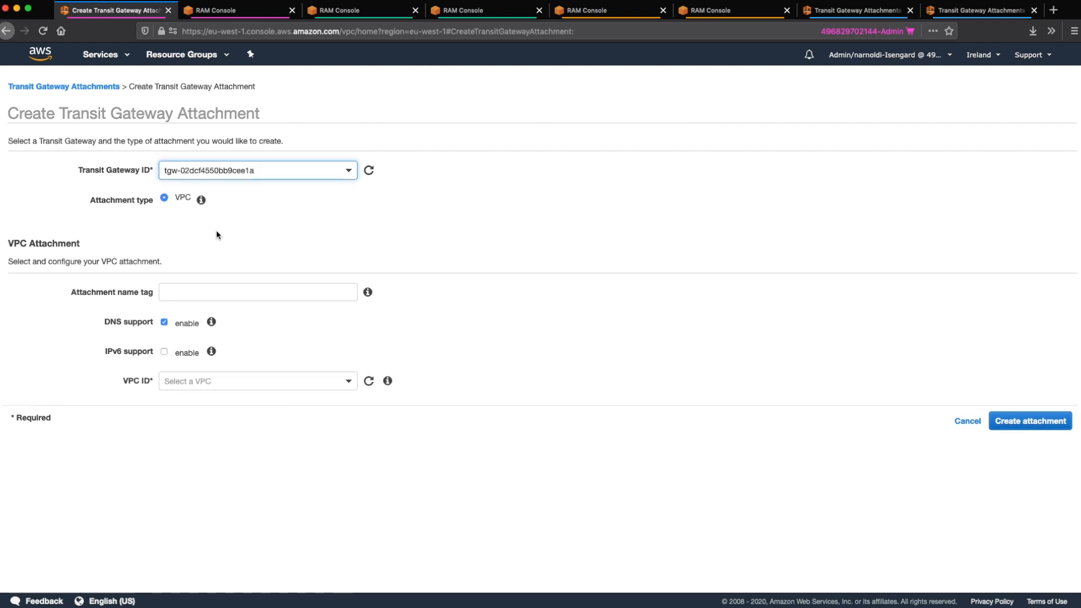
Name the attachment prod-vpc-attachment-eu-west-1, select VPC vpc-05dd7db4dcf757f1d, and create the VPC attachment
left_click(204, 292)
type("prod-vpc-attachment-eu-west-1")
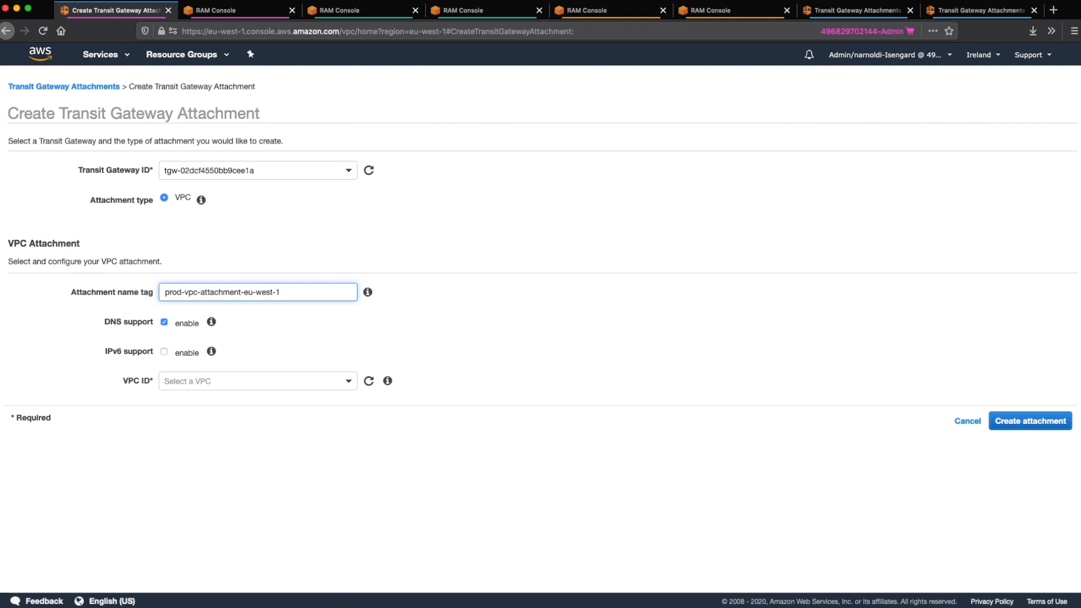
left_click(177, 381)
left_click(182, 443)
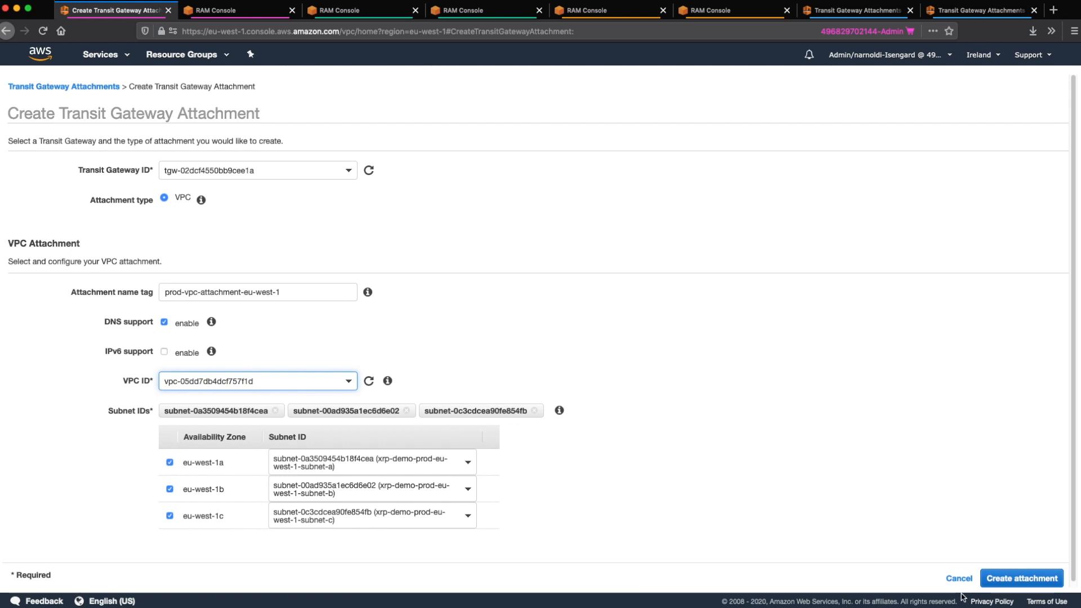
left_click(996, 580)
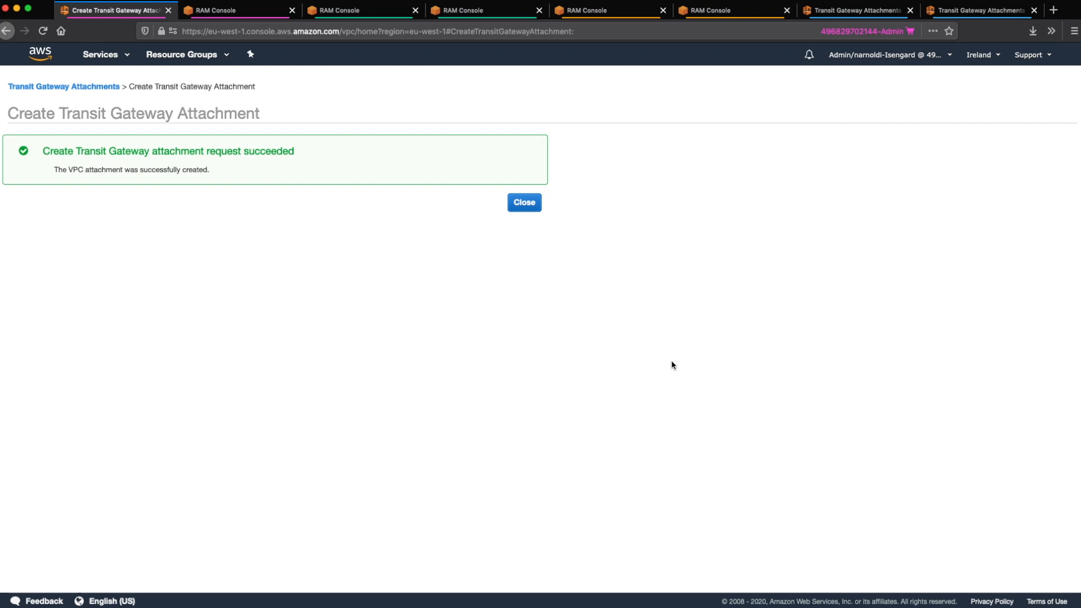
left_click(524, 204)
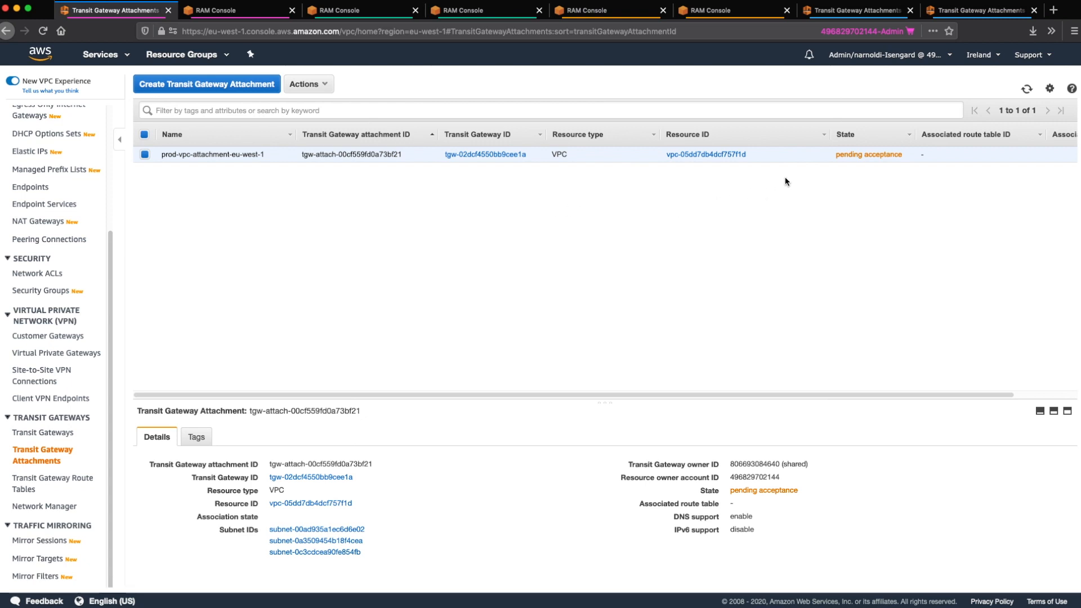
Switch to the gateway owner's Ireland console, refresh the transit gateway attachments, and accept the pending VPC attachment
left_click(836, 12)
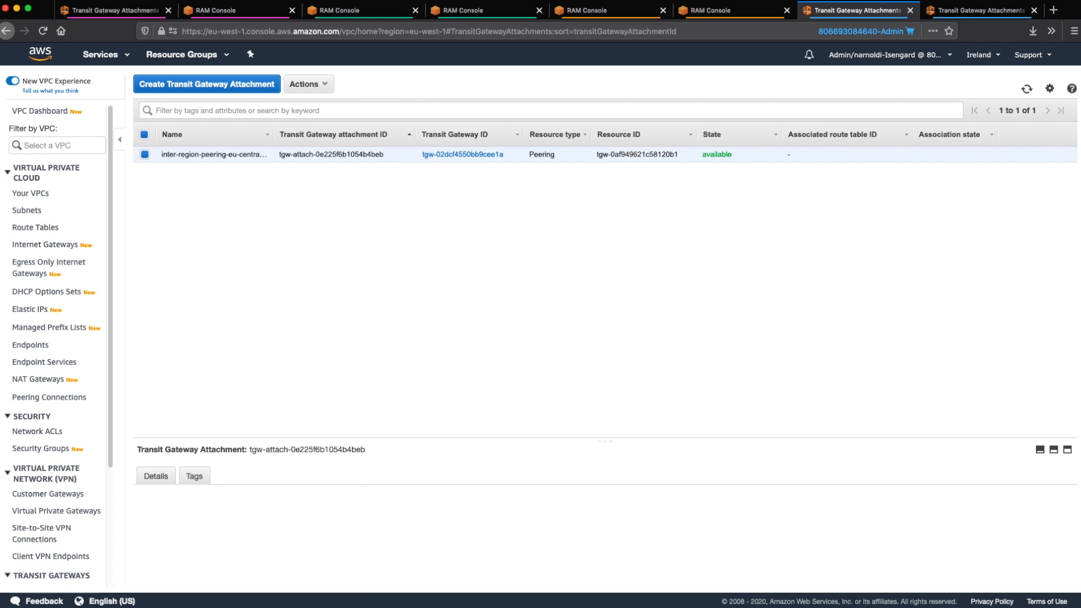
left_click(1026, 89)
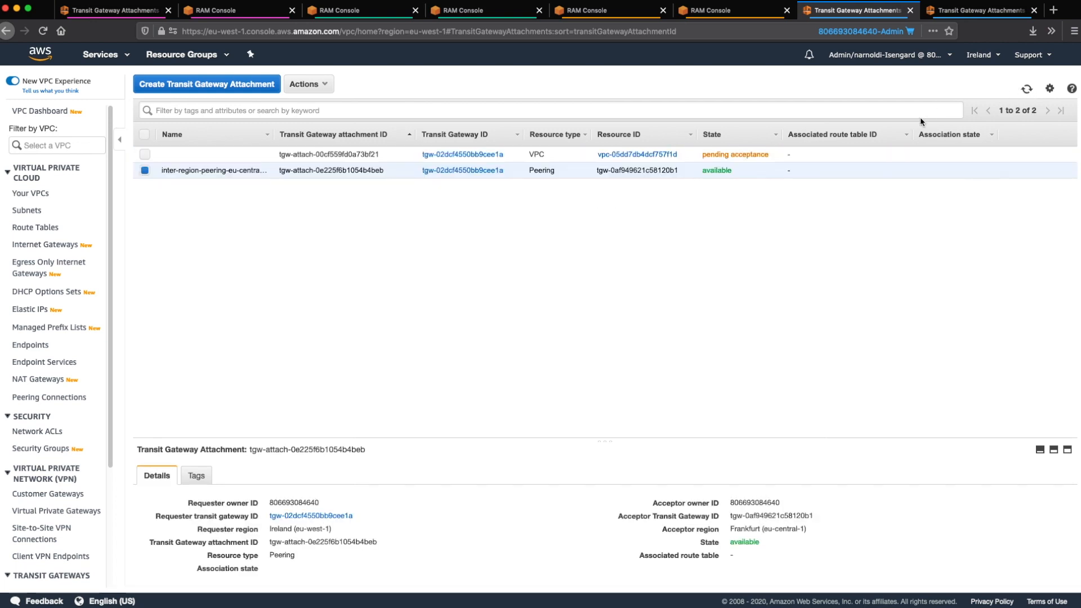
left_click(841, 156)
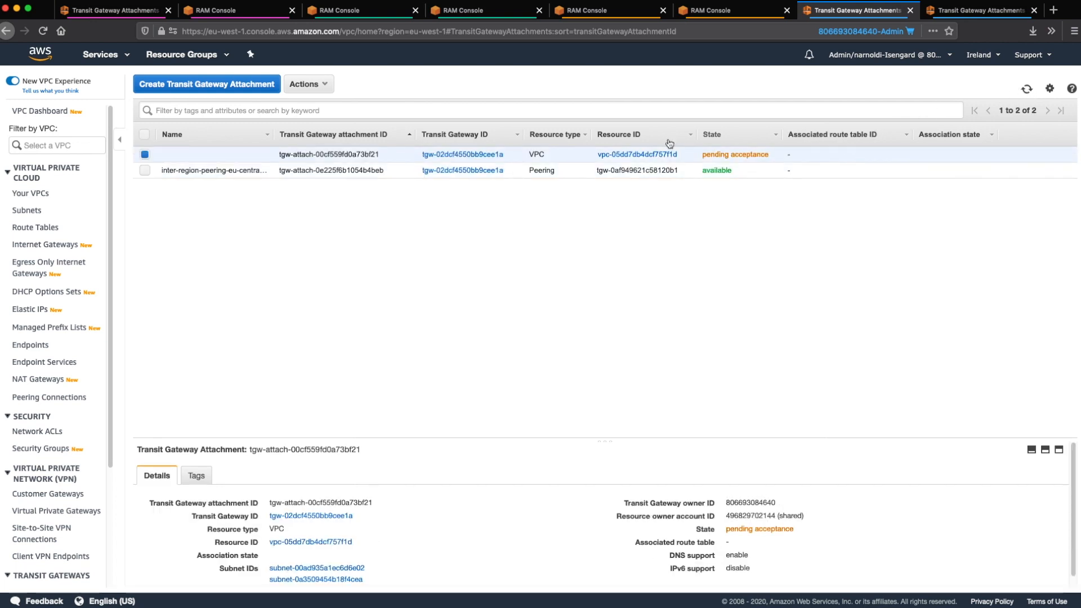
left_click(318, 91)
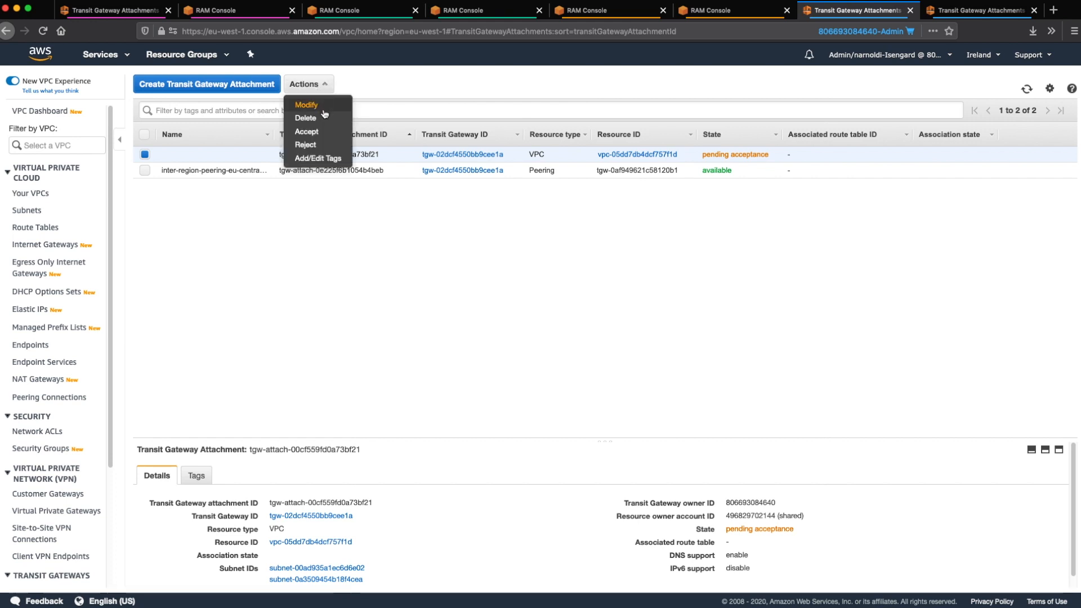
left_click(325, 136)
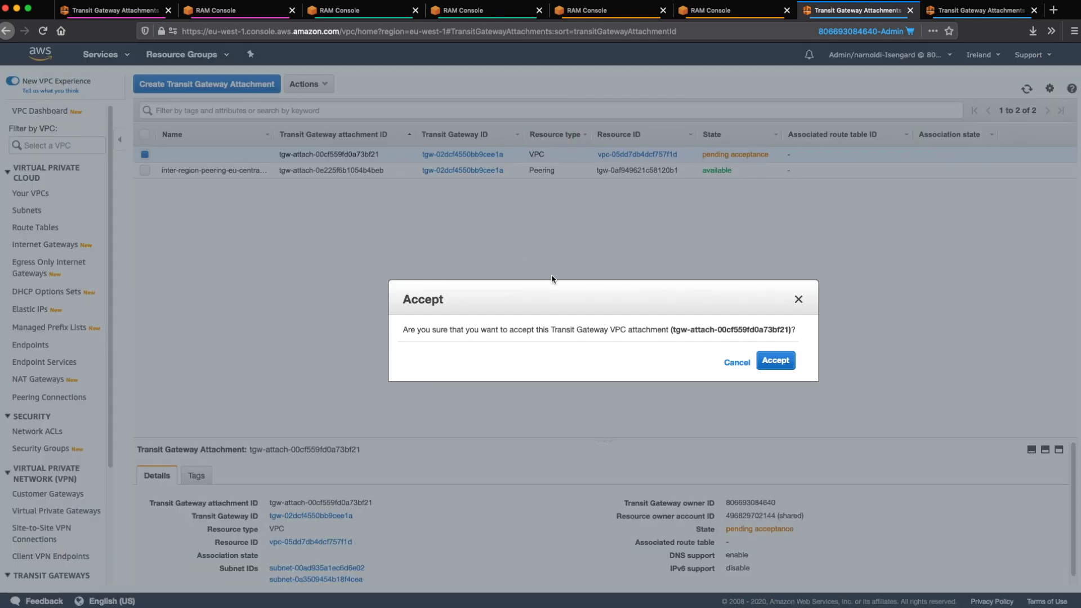
left_click(776, 361)
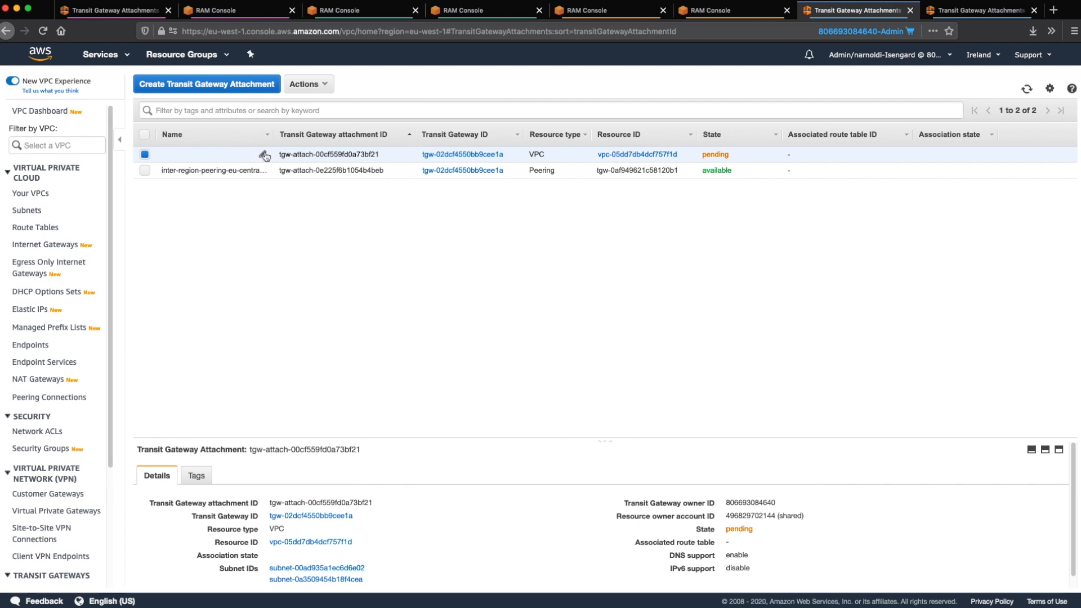
Name the accepted VPC attachment vpc-prod-attachment-eu-west-1
left_click(263, 154)
type("vpc-prod-")
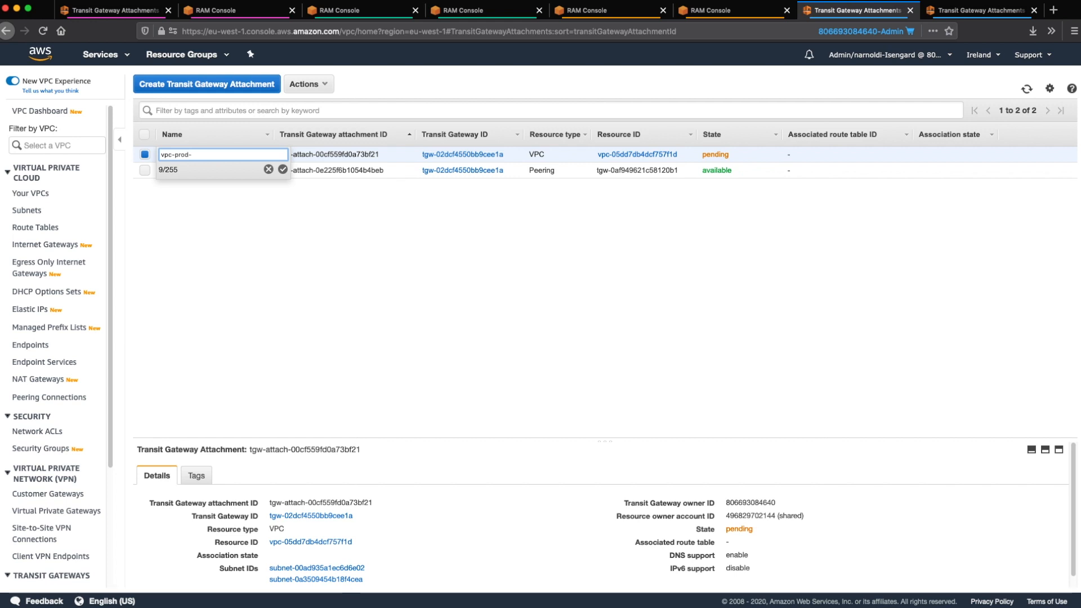
type("attachment-eu-west")
key("Return")
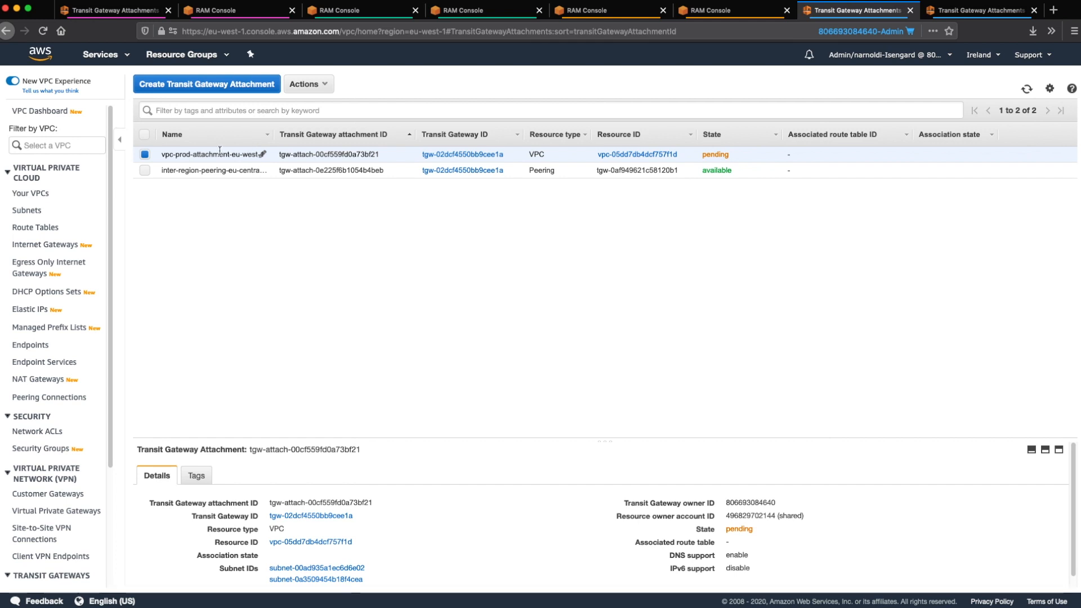
Return to the prod account's Ireland console and show the routes of the route table xrp-demo-prod-eu-west-1-route-table
left_click(103, 14)
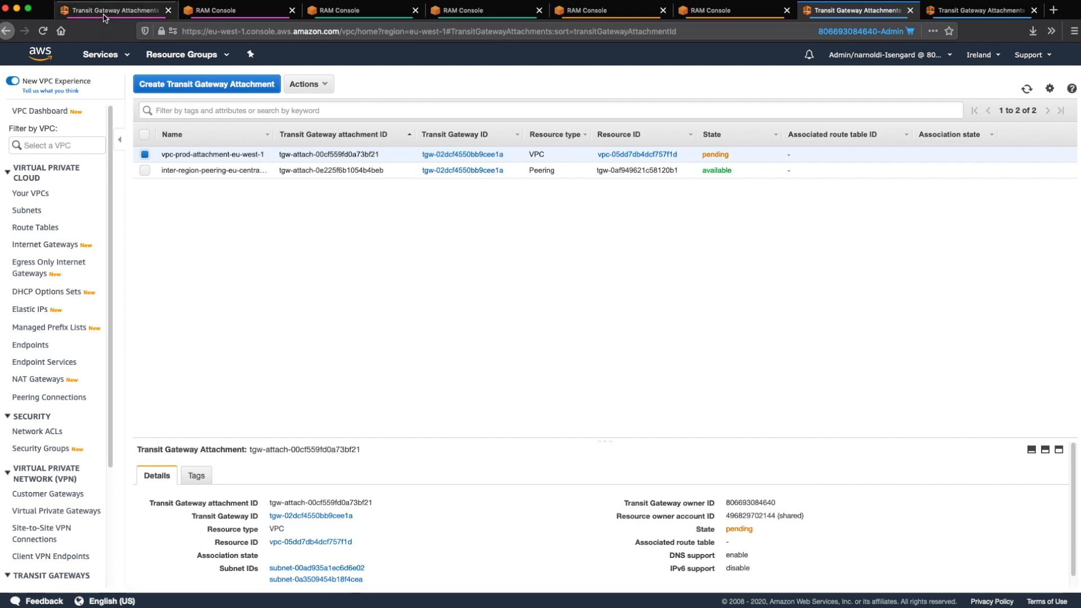
scroll(53, 156, "up", 5)
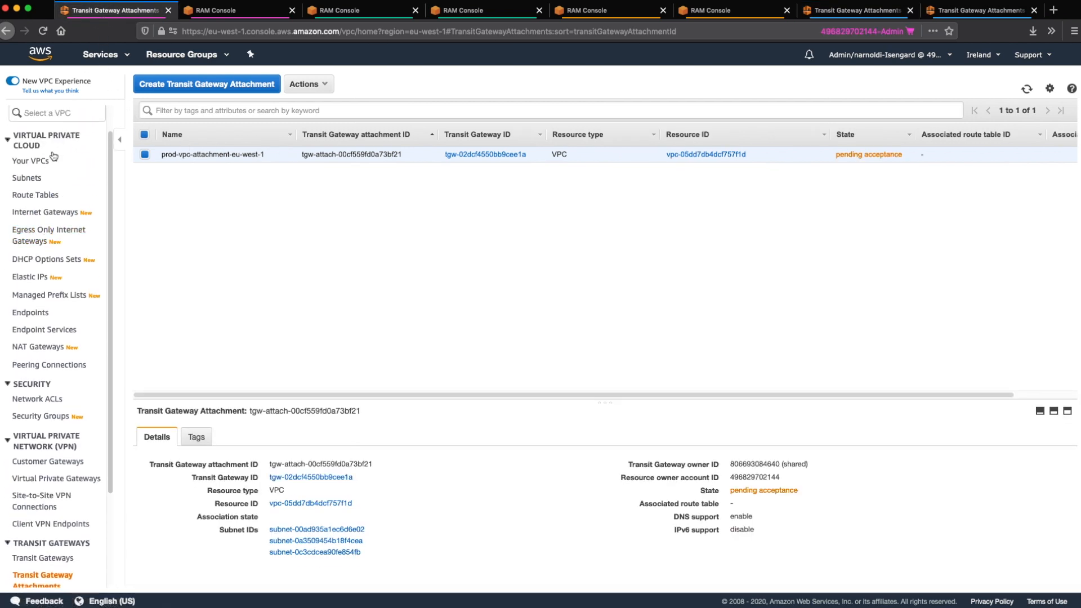
left_click(35, 196)
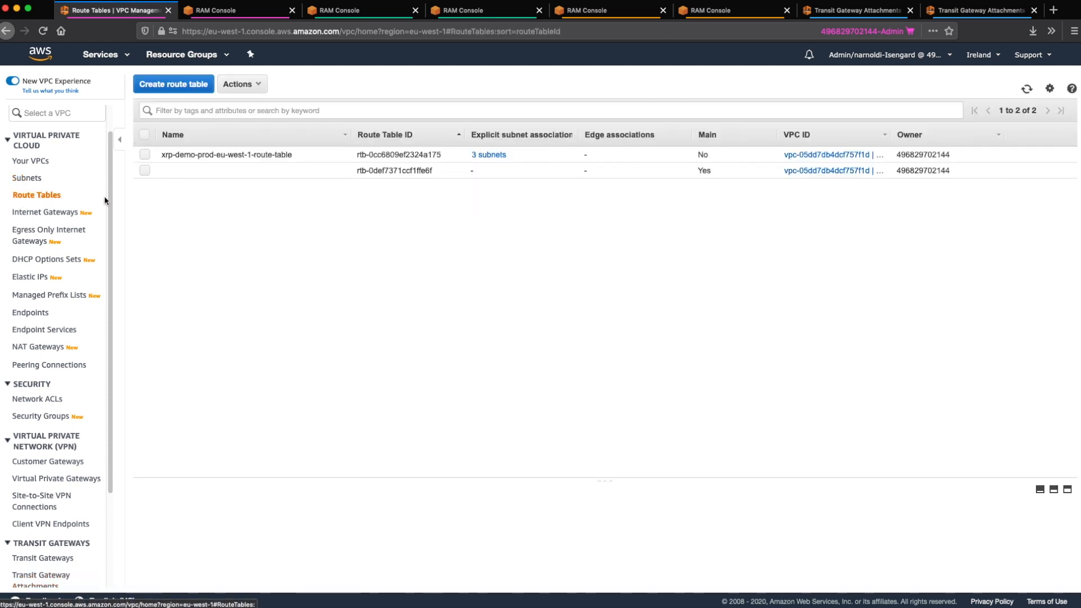
left_click(202, 154)
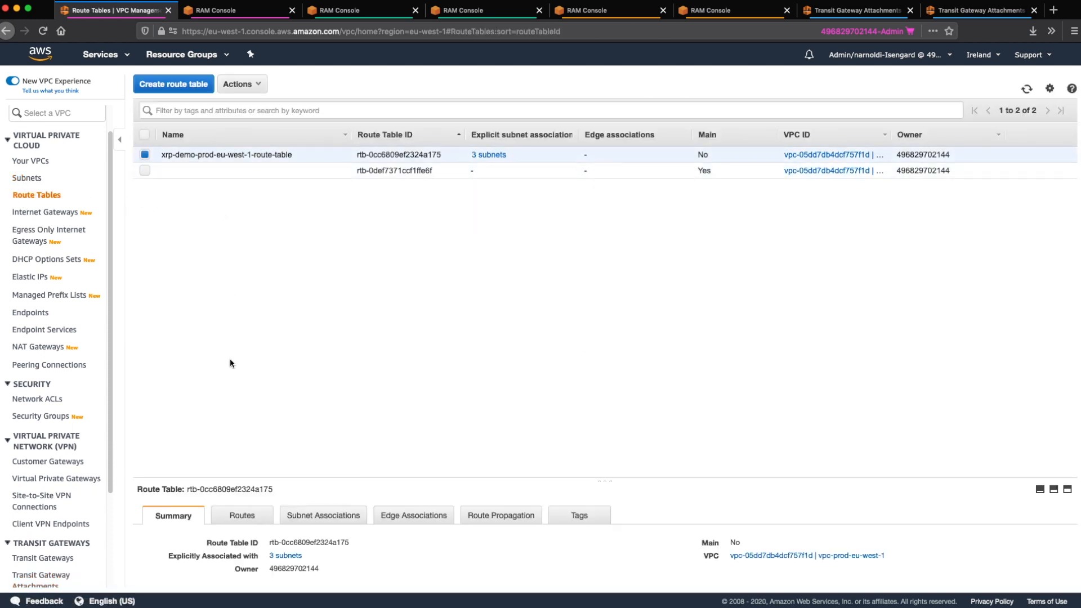
left_click_drag(231, 476, 263, 309)
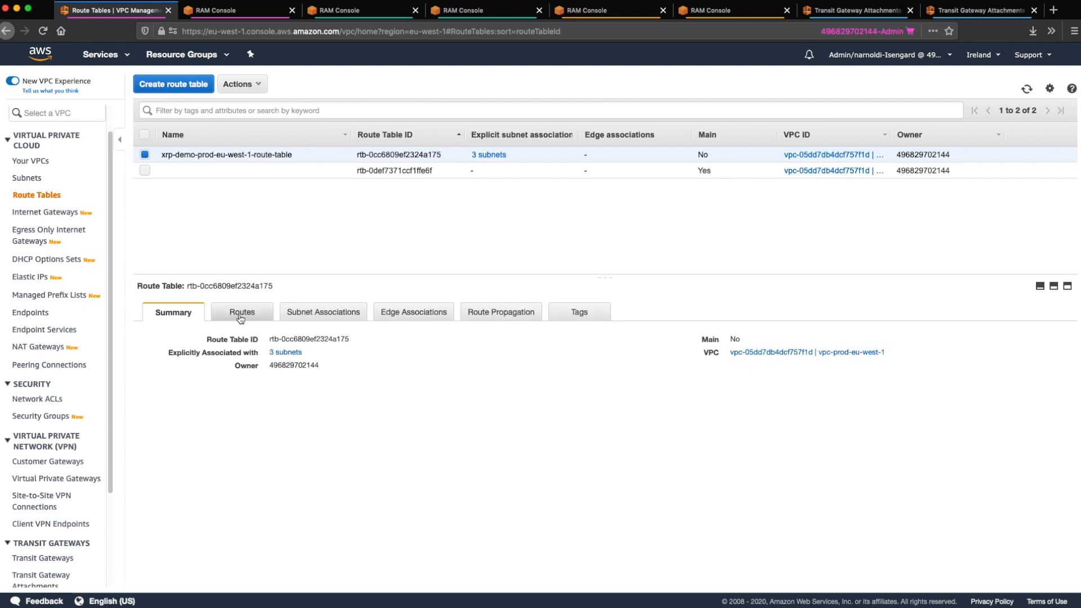
left_click(236, 320)
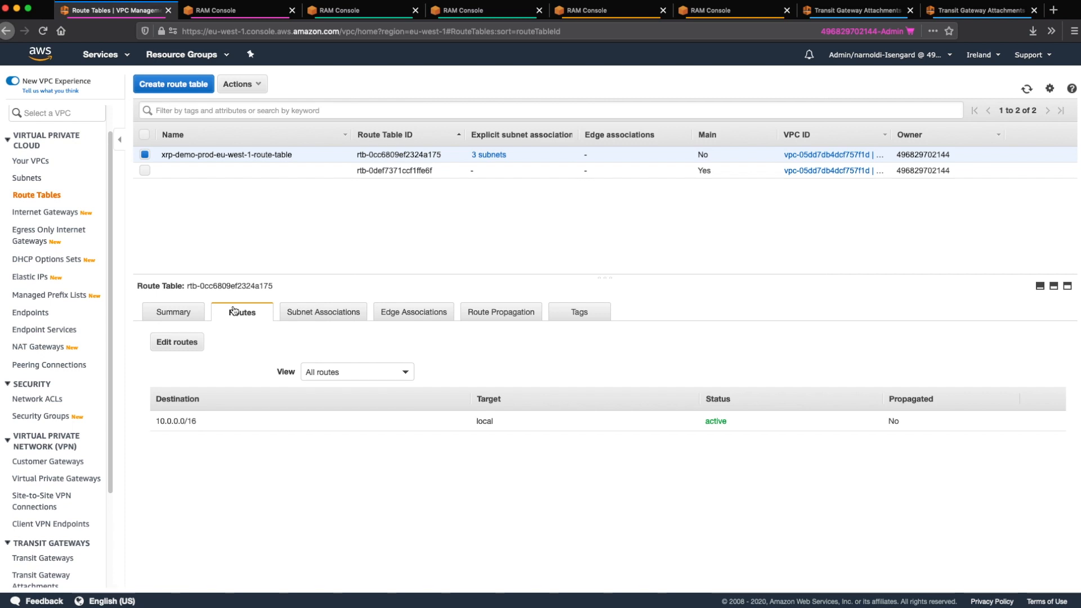
Add a route for 10.0.0.0/8 targeting transit gateway tgw-02dcf4550bb9cee1a to the prod route table and save it
left_click(187, 346)
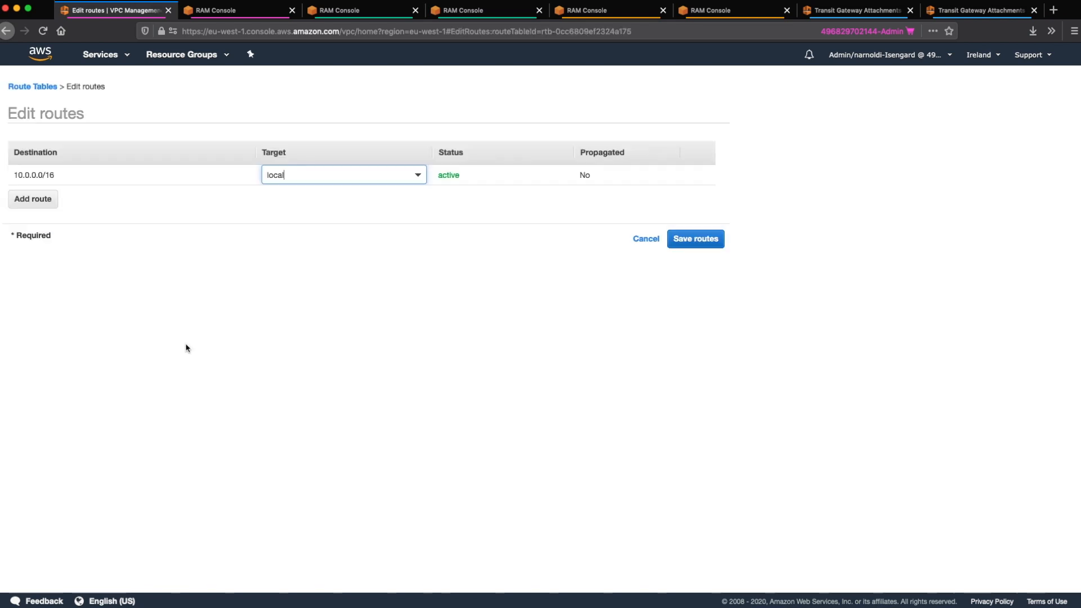
left_click(38, 200)
type("10.0.0.0/8")
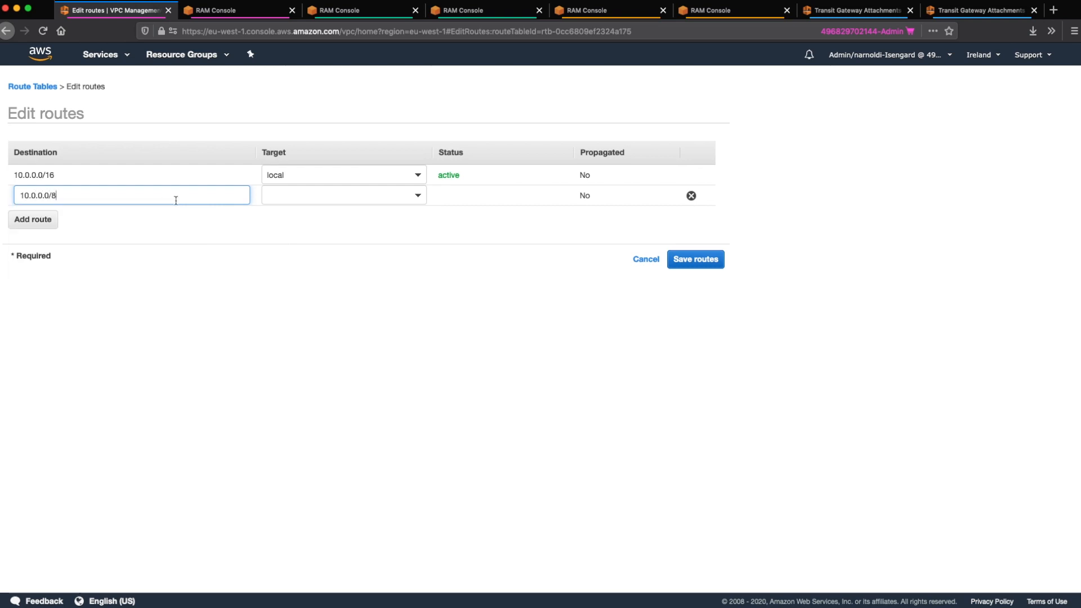
left_click(294, 195)
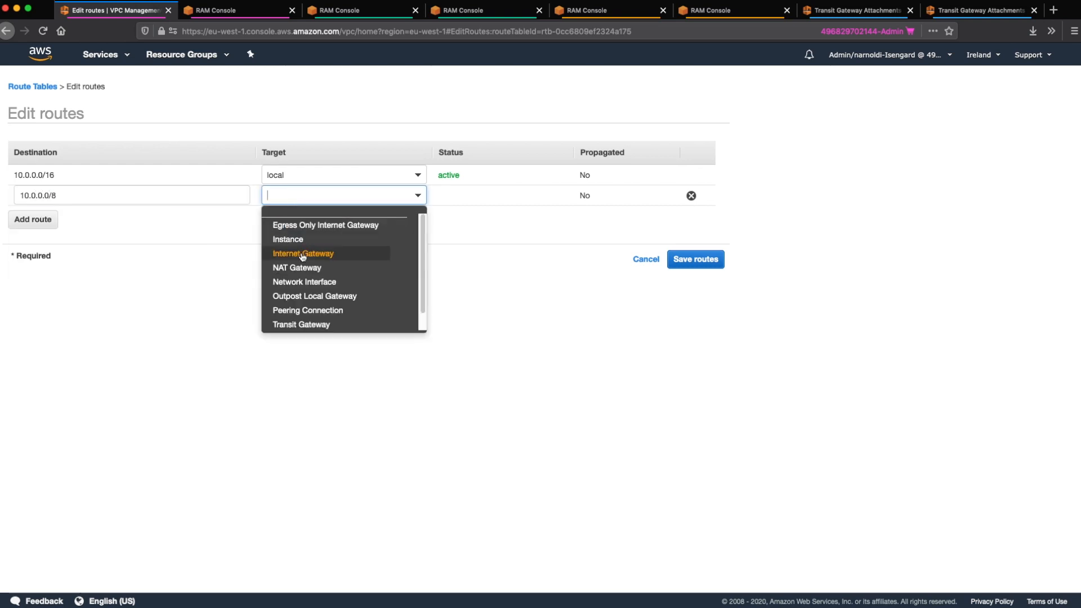
left_click(303, 325)
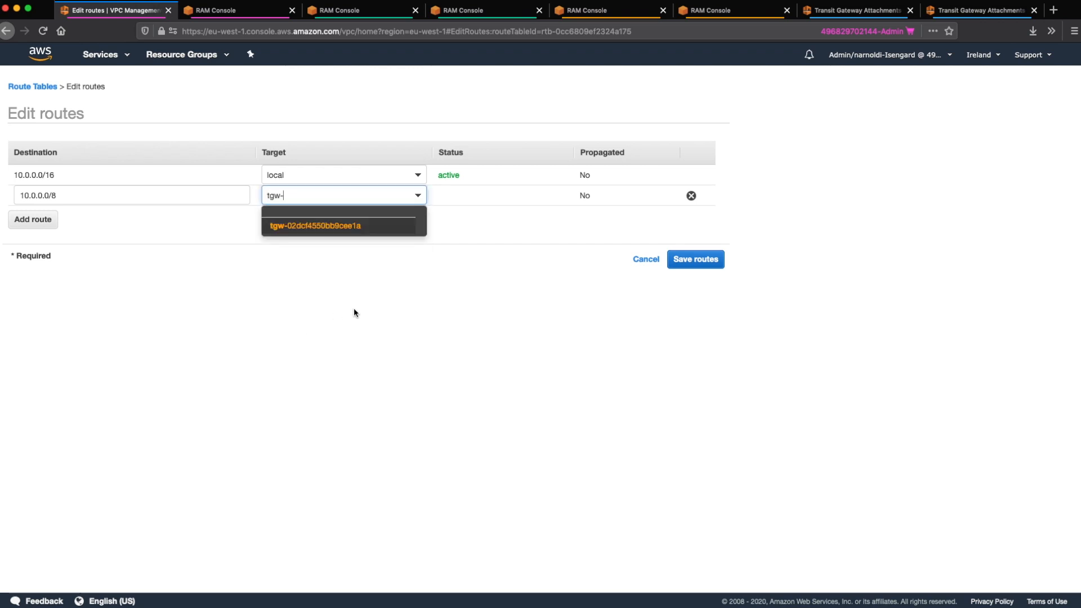
left_click(356, 227)
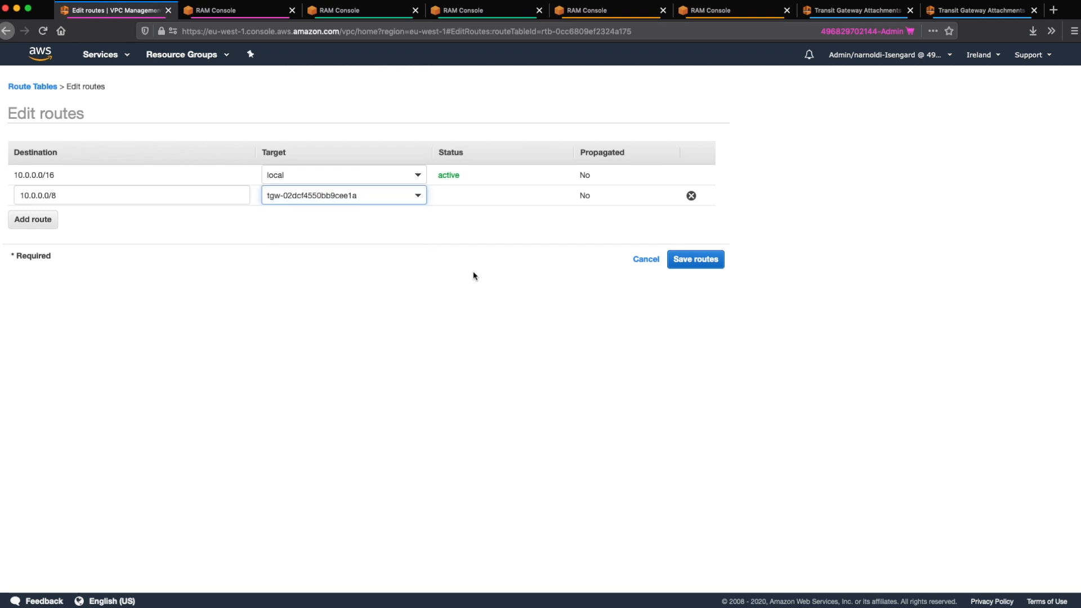
left_click(704, 261)
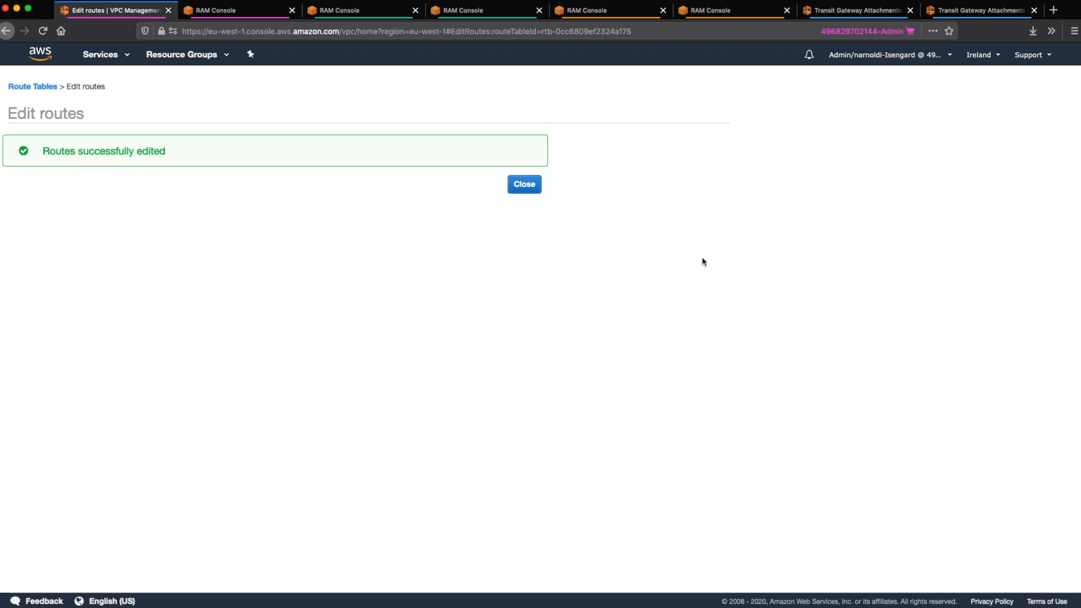
left_click(525, 185)
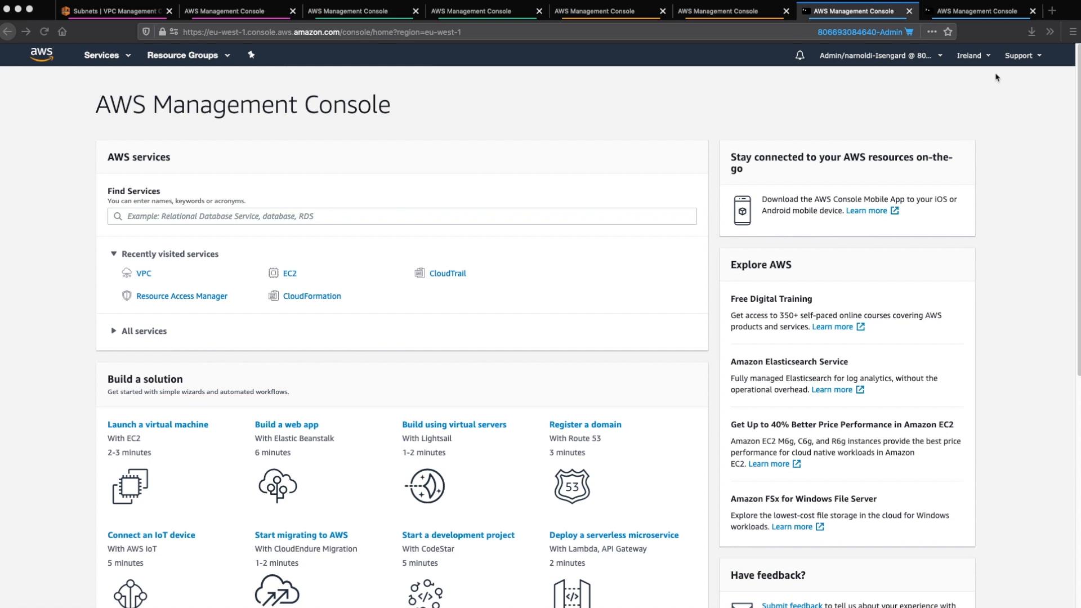
In the gateway owner's Ireland VPC console, create a transit gateway route table named prod-route-table on tgw-02dcf4550bb9cee1a
left_click(145, 275)
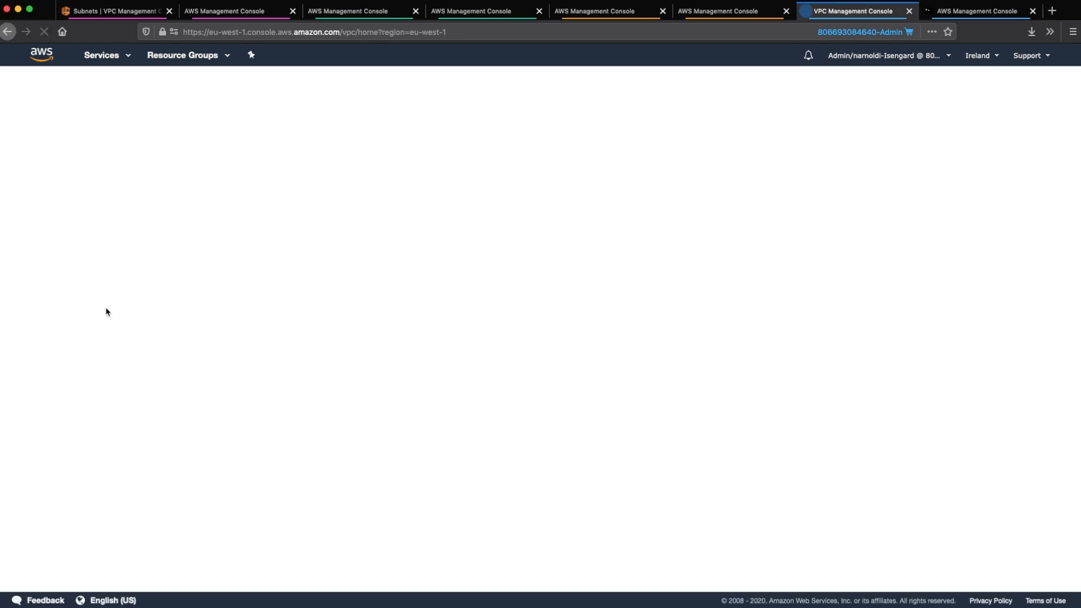
scroll(86, 355, "down", 3)
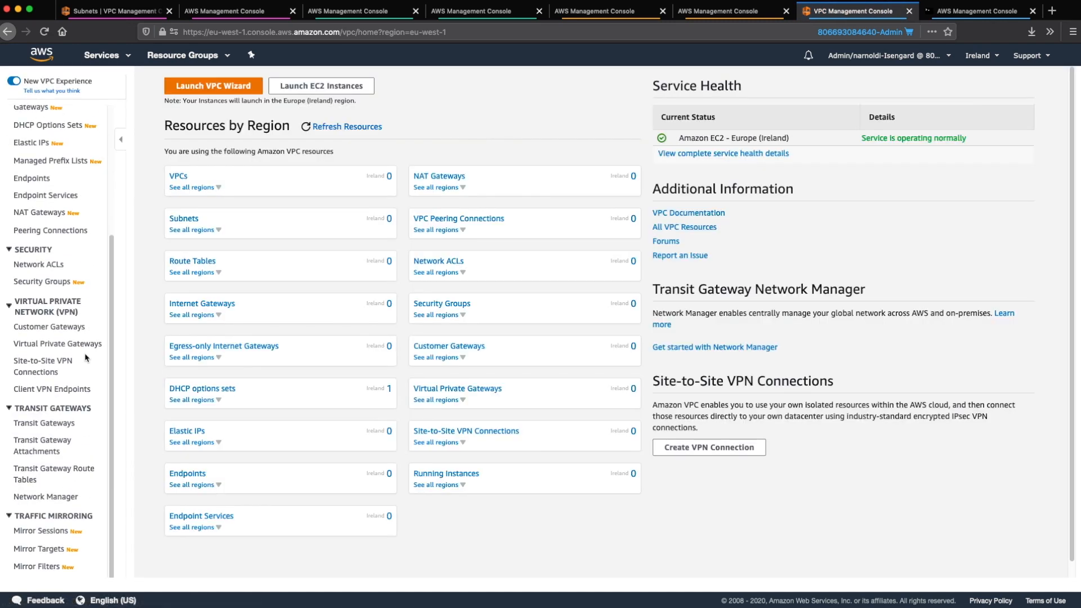
left_click(49, 472)
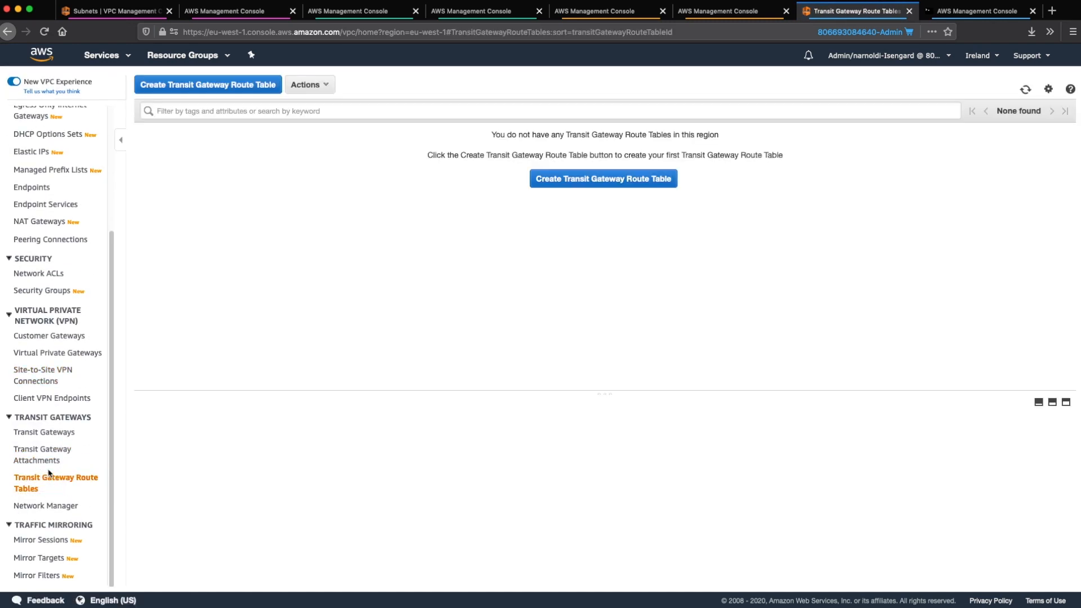
left_click(224, 85)
left_click(200, 170)
type("p")
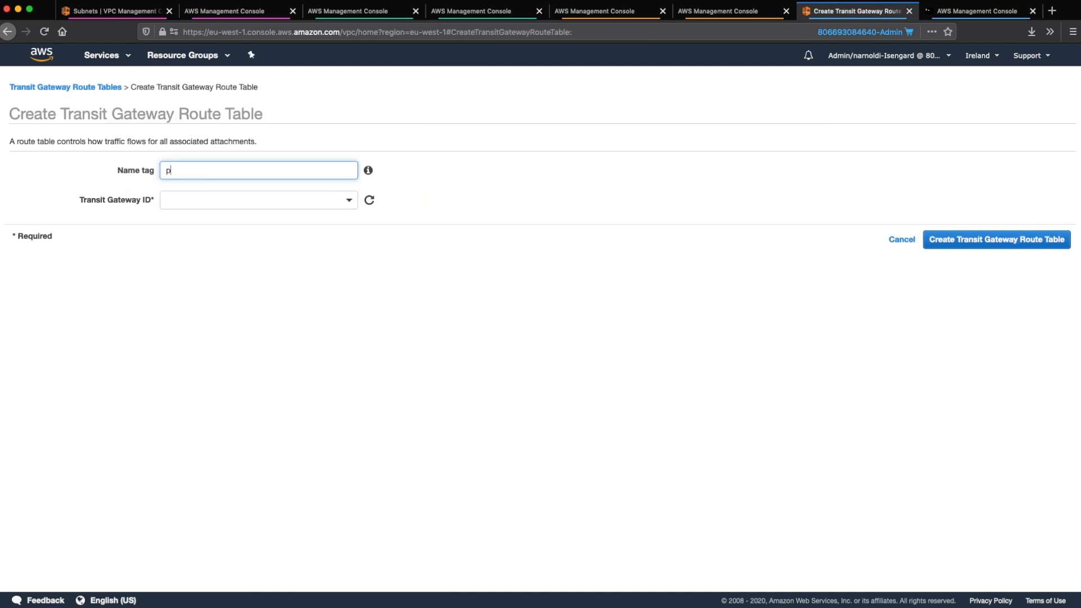
type("rod=-route-table")
left_click(214, 202)
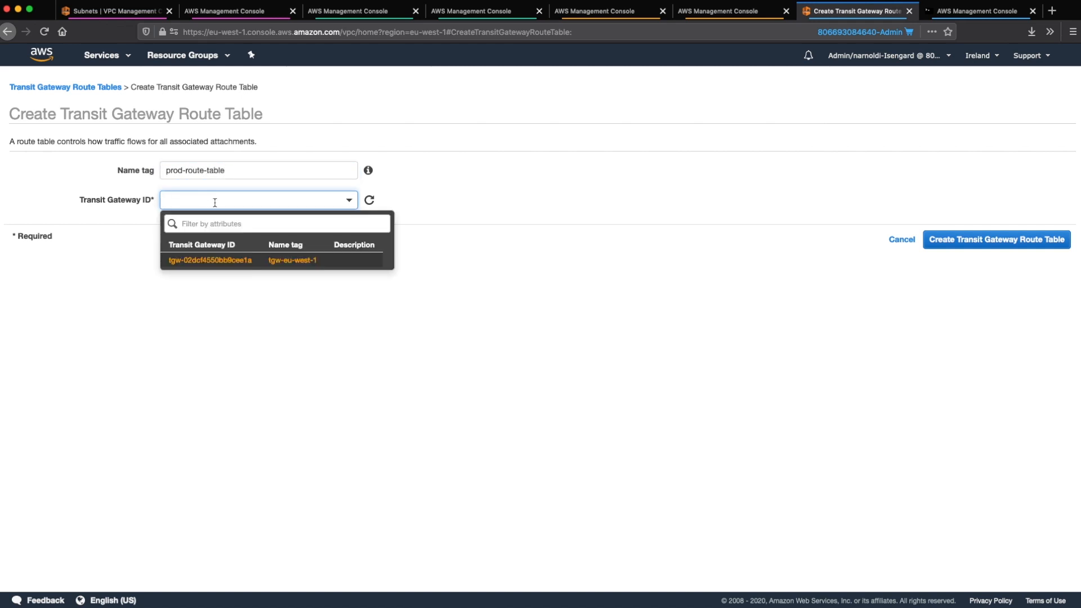
left_click(217, 262)
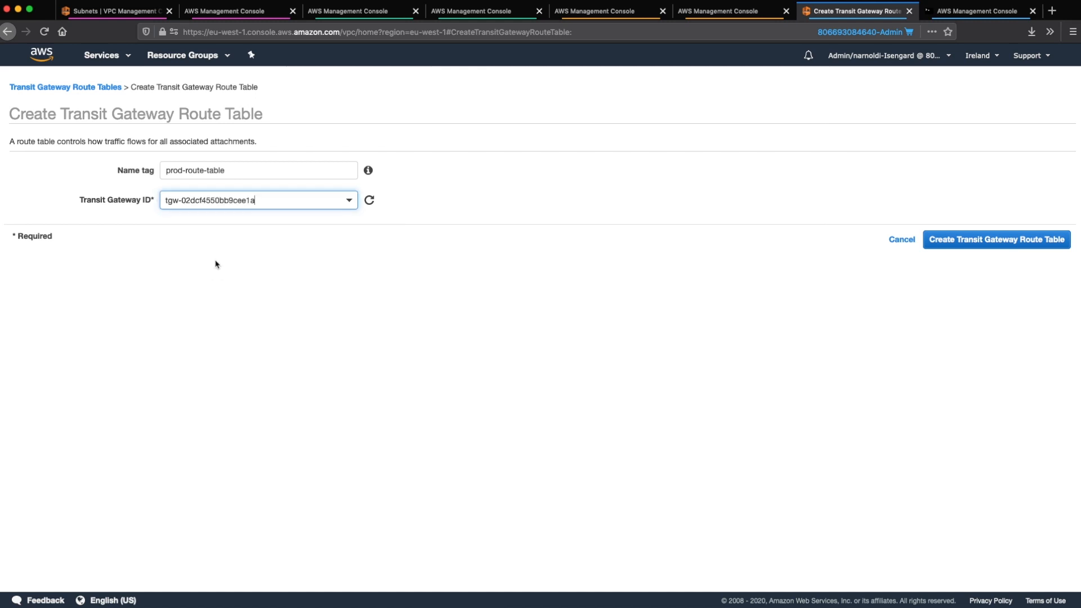
left_click(966, 246)
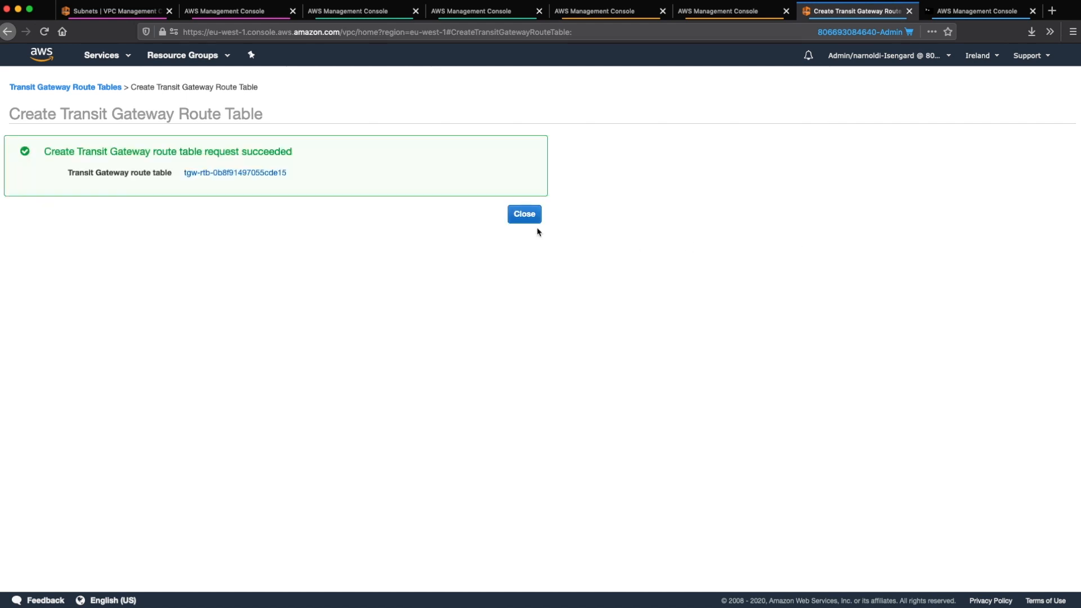
left_click(527, 214)
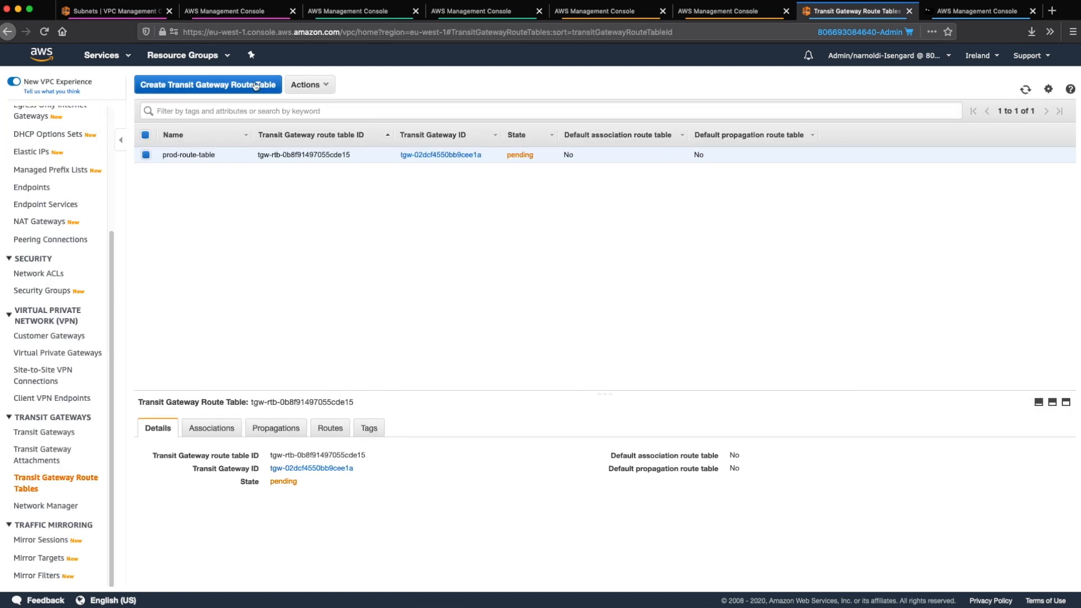
Create a second transit gateway route table named staging-route-table on tgw-02dcf4550bb9cee1a
left_click(255, 84)
left_click(198, 174)
type("s")
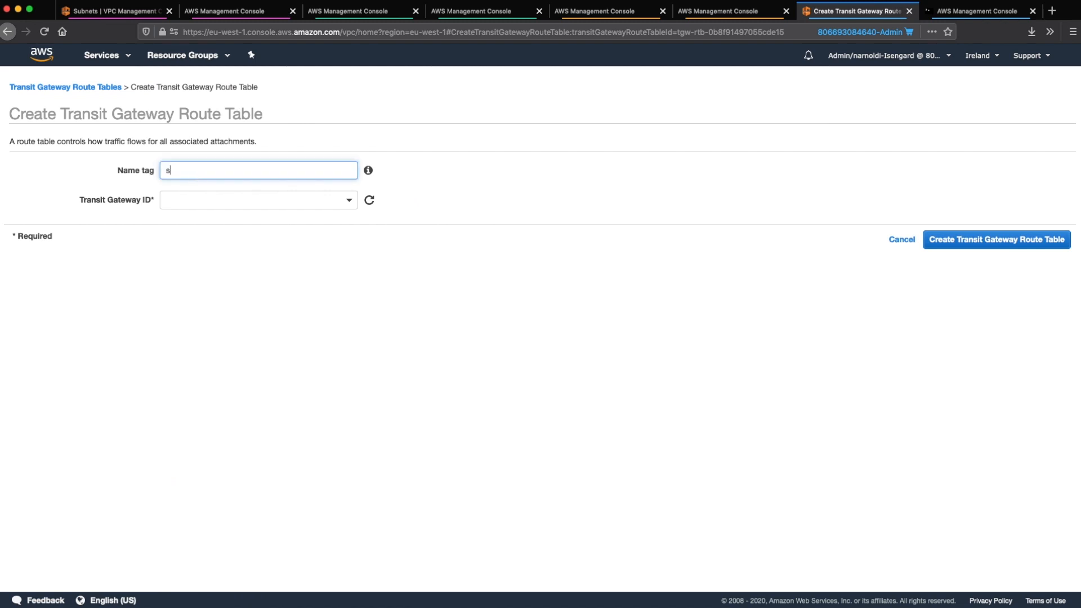
type("taging-route-table")
left_click(215, 200)
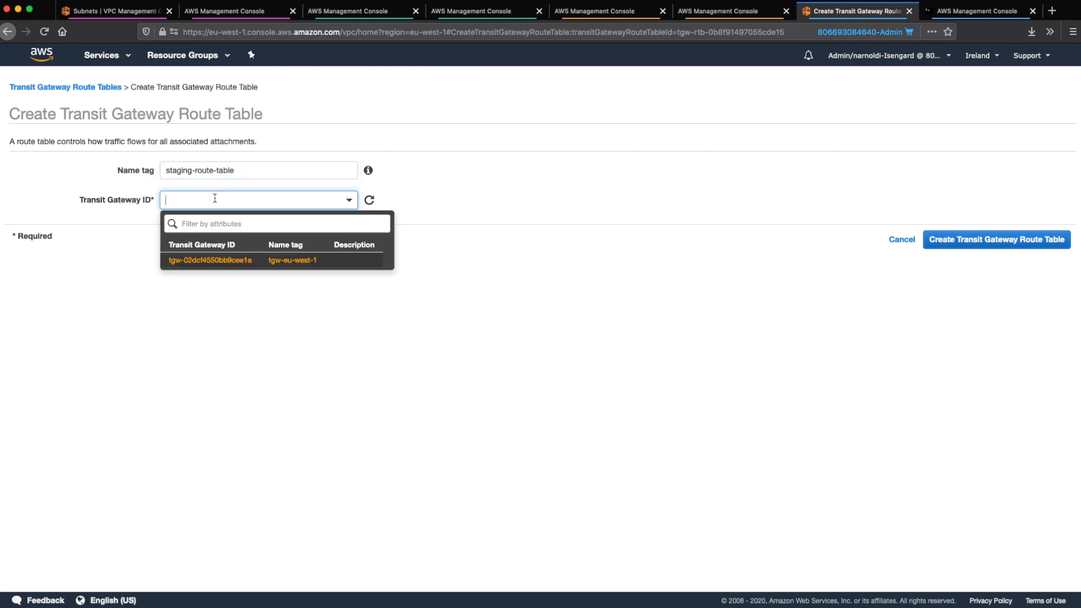
left_click(220, 258)
left_click(1011, 242)
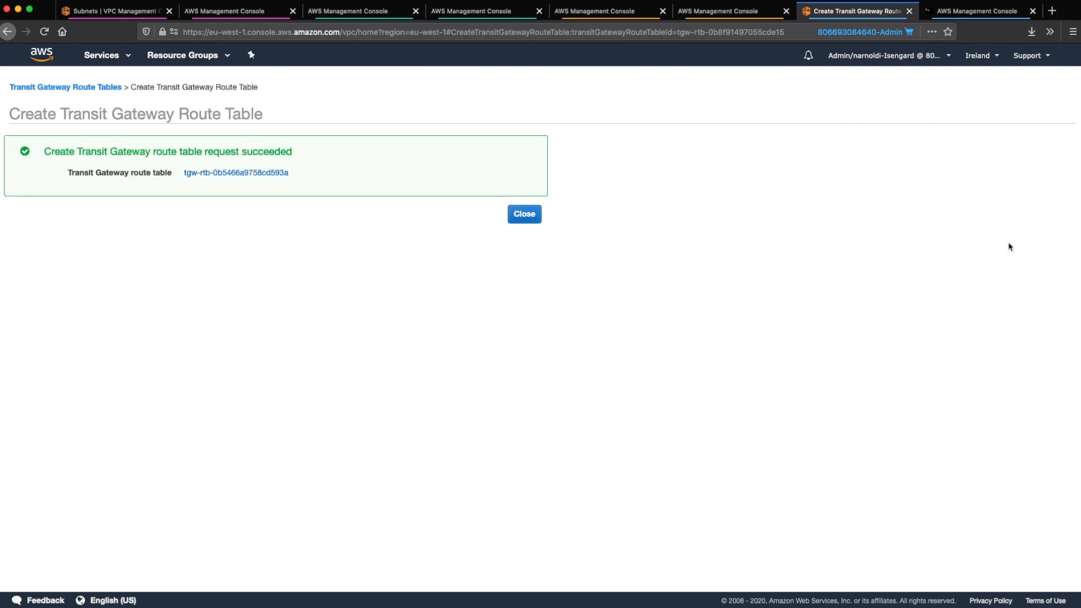
left_click(527, 217)
Create a third transit gateway route table named shared-route-table on tgw-02dcf4550bb9cee1a
left_click(222, 86)
left_click(205, 170)
type("shared-")
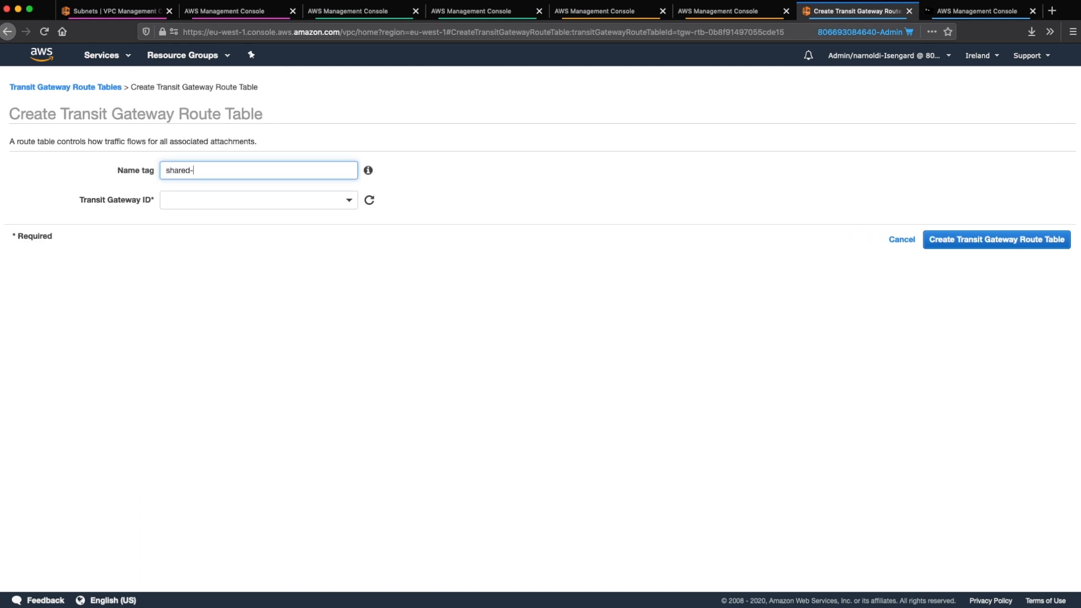
type("route-table")
left_click(179, 200)
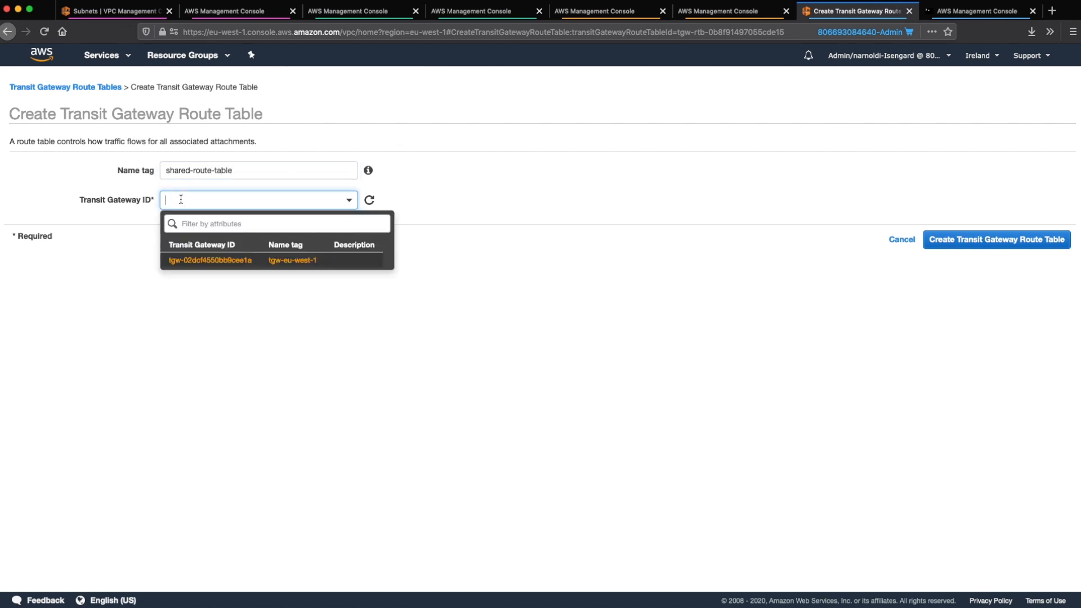
left_click(181, 266)
left_click(951, 241)
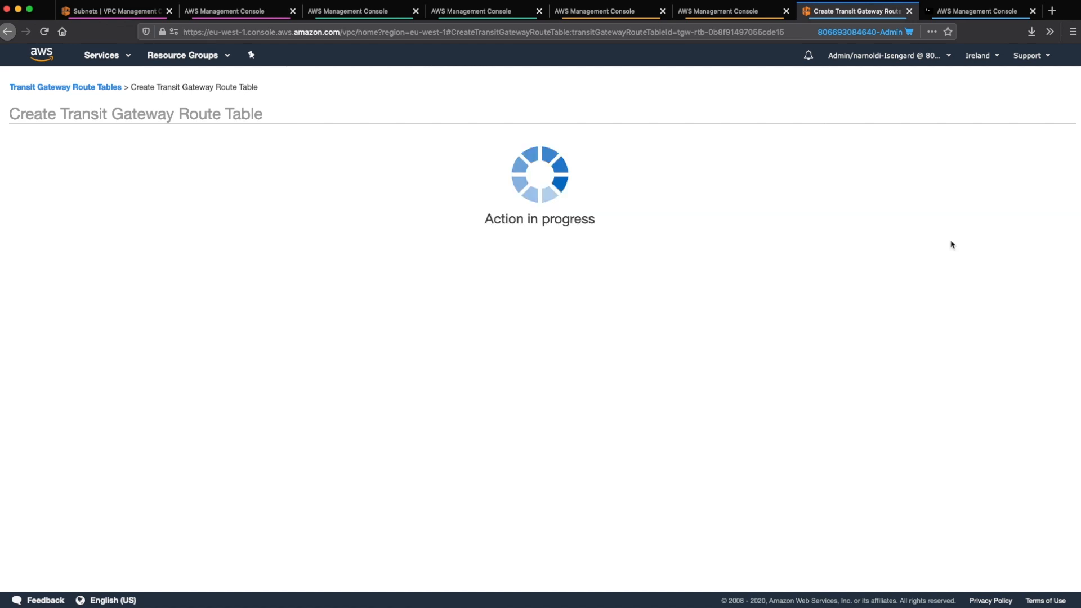
Create a fourth transit gateway route table named inter-region-route-table on tgw-02dcf4550bb9cee1a
left_click(512, 220)
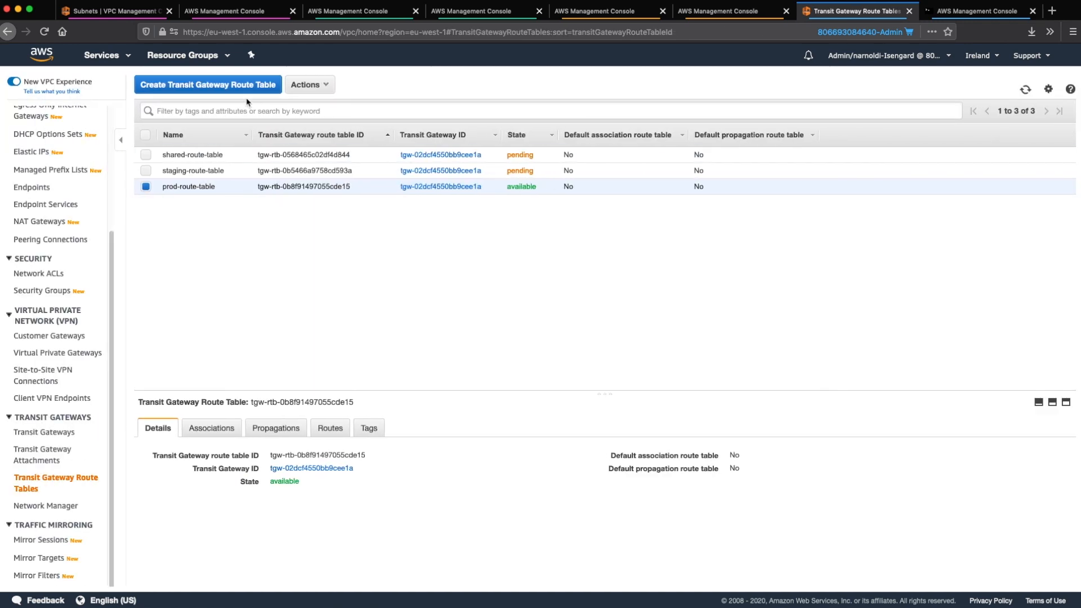
left_click(245, 86)
left_click(218, 171)
type("in")
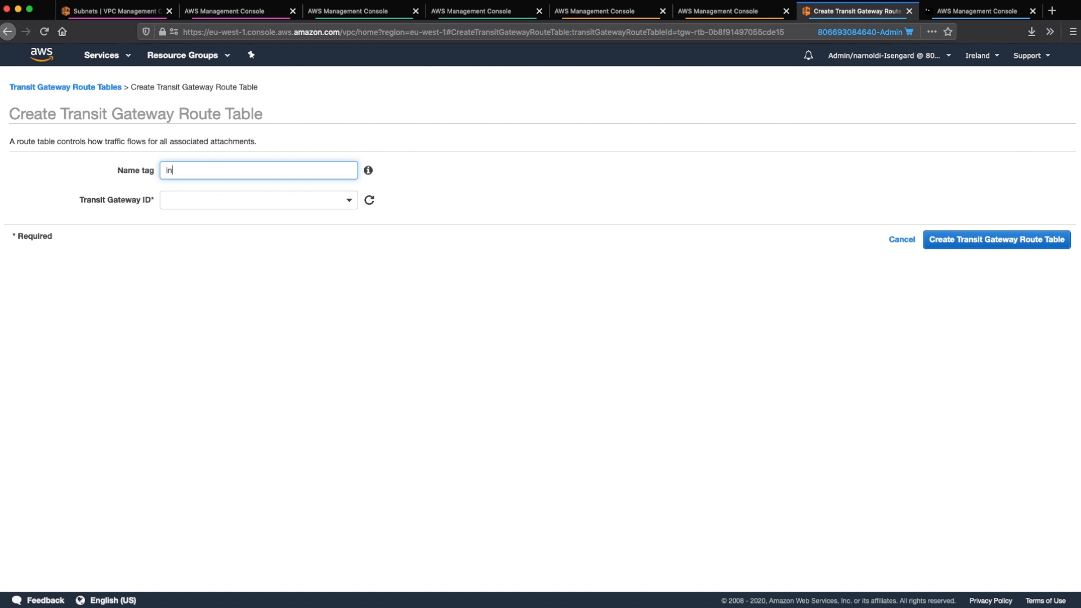
type("ter-region-route-table")
left_click(242, 197)
left_click(225, 260)
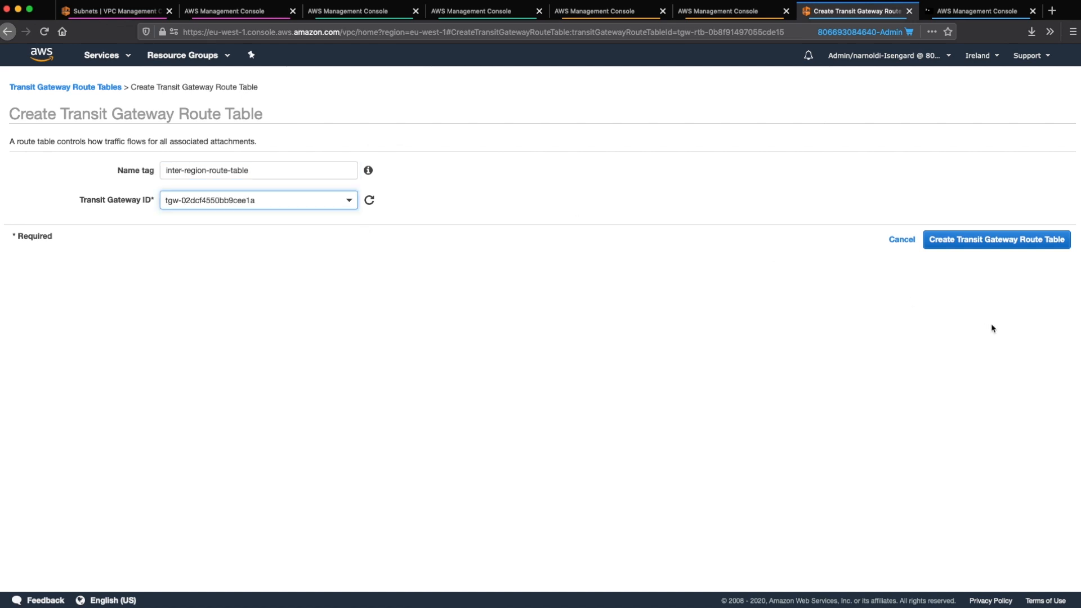
left_click(996, 243)
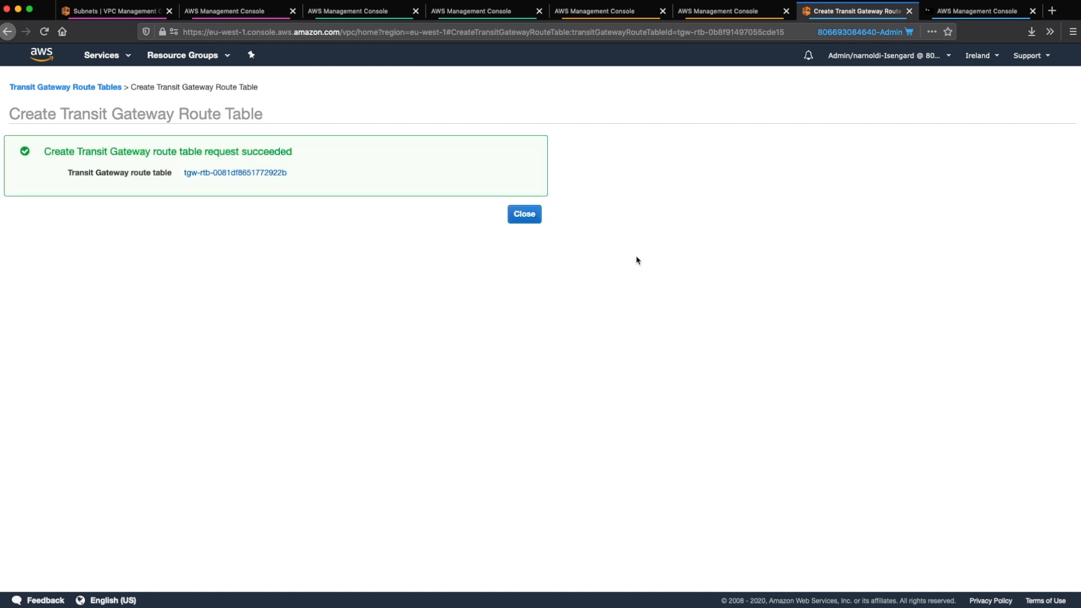
left_click(524, 218)
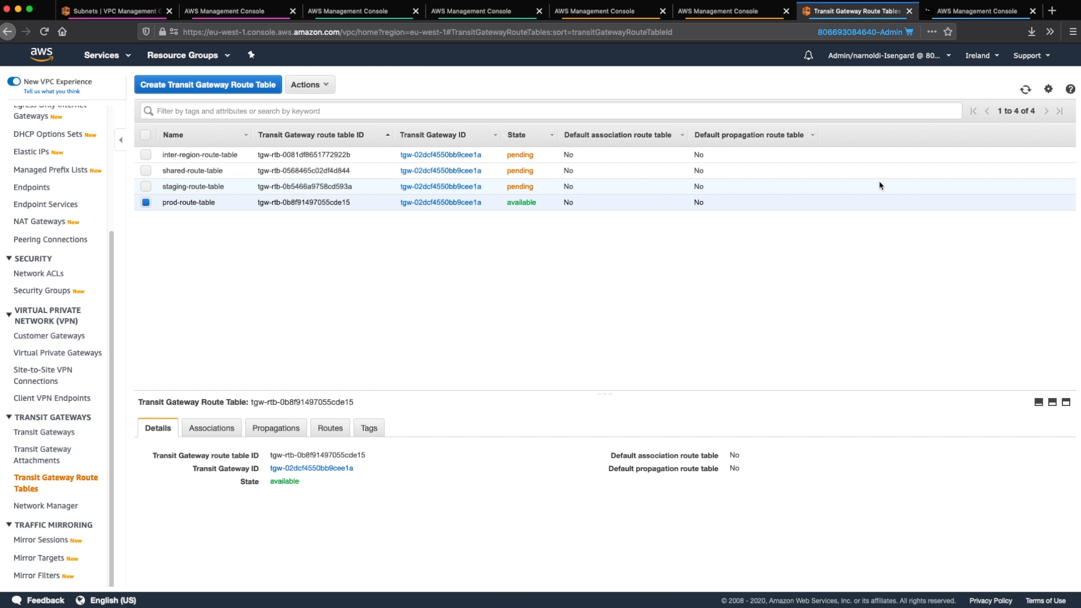
Associate the prod-vpc-attachment-eu-west-1 attachment with the prod-route-table transit gateway route table
left_click(1025, 91)
left_click(214, 430)
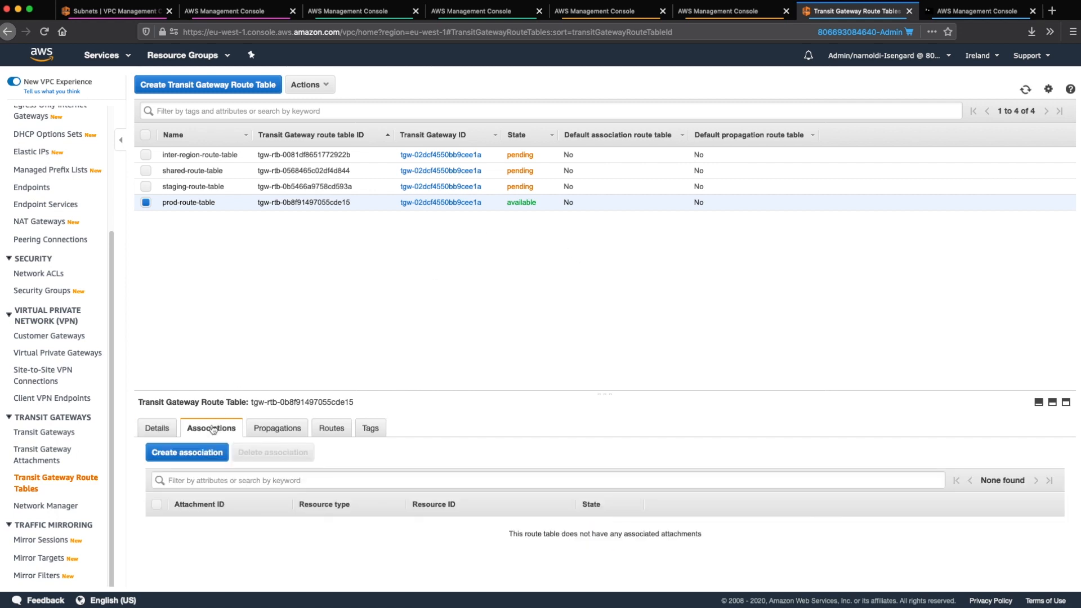
left_click(201, 454)
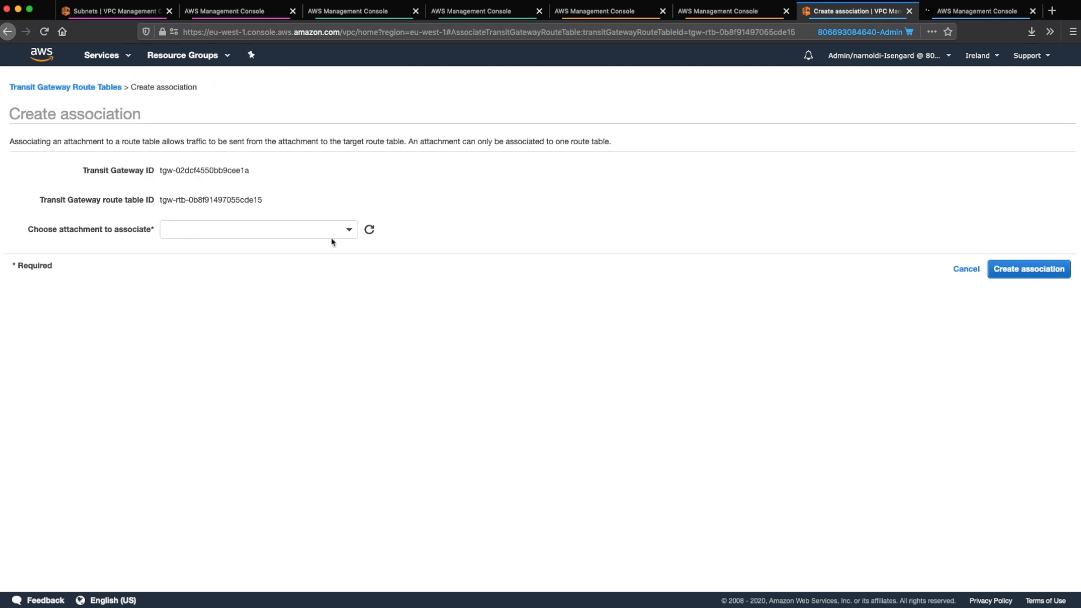
left_click(347, 233)
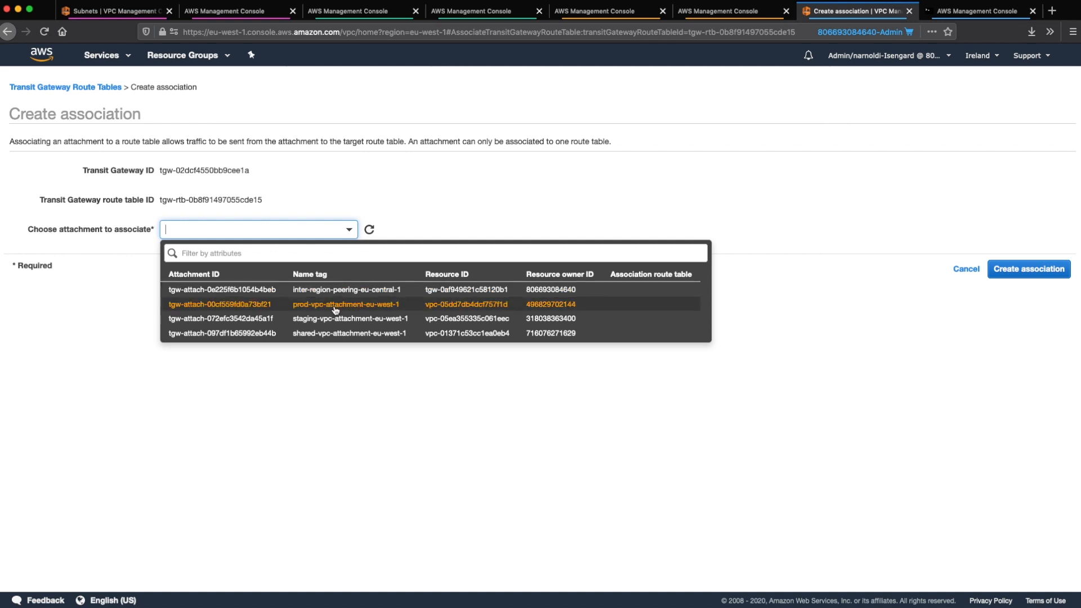
left_click(335, 309)
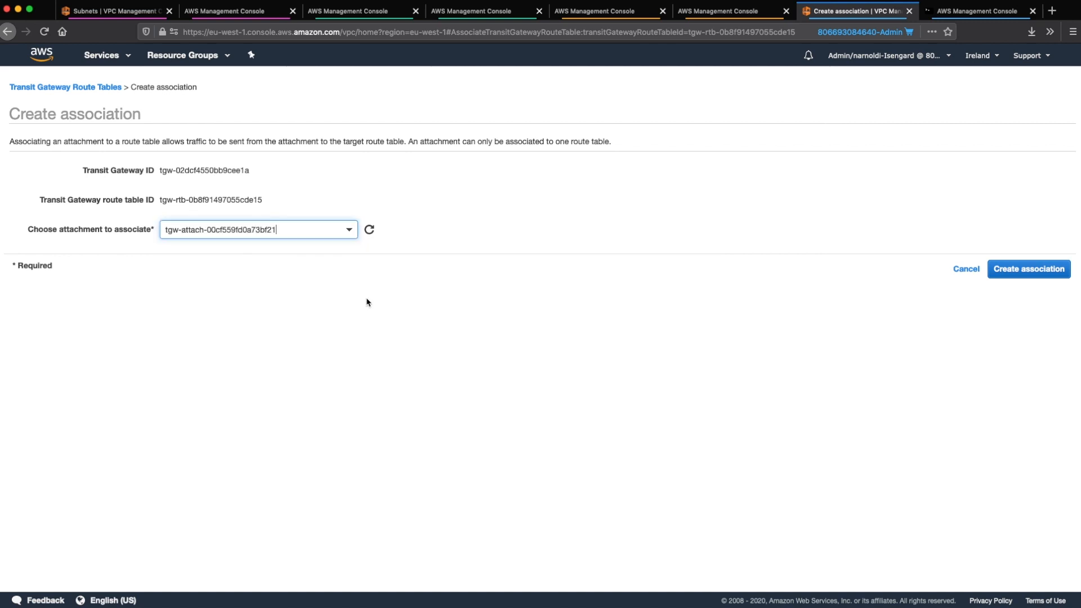
left_click(1016, 272)
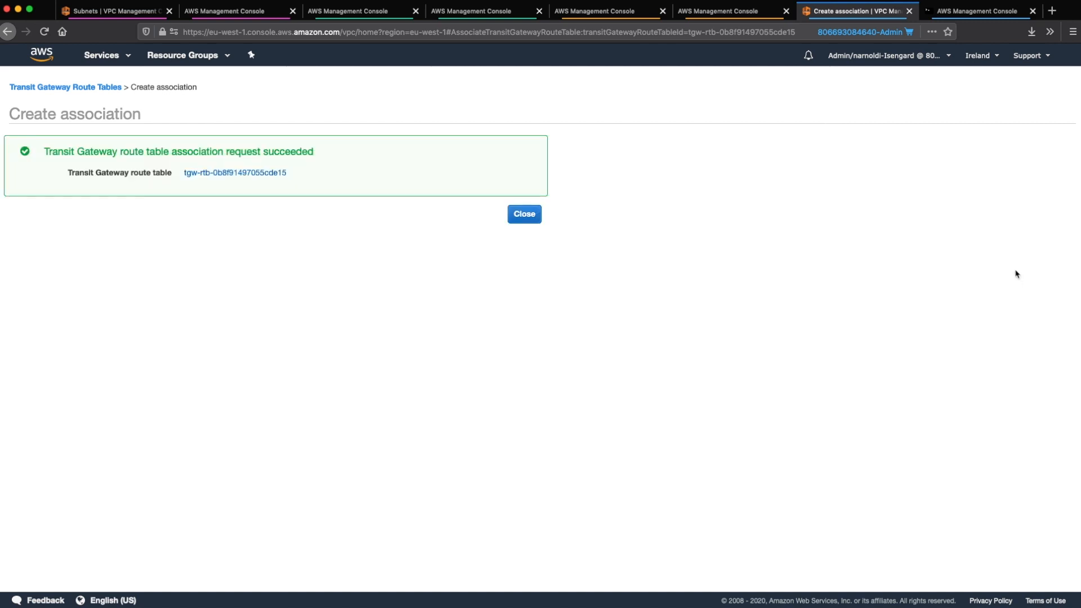
left_click(516, 218)
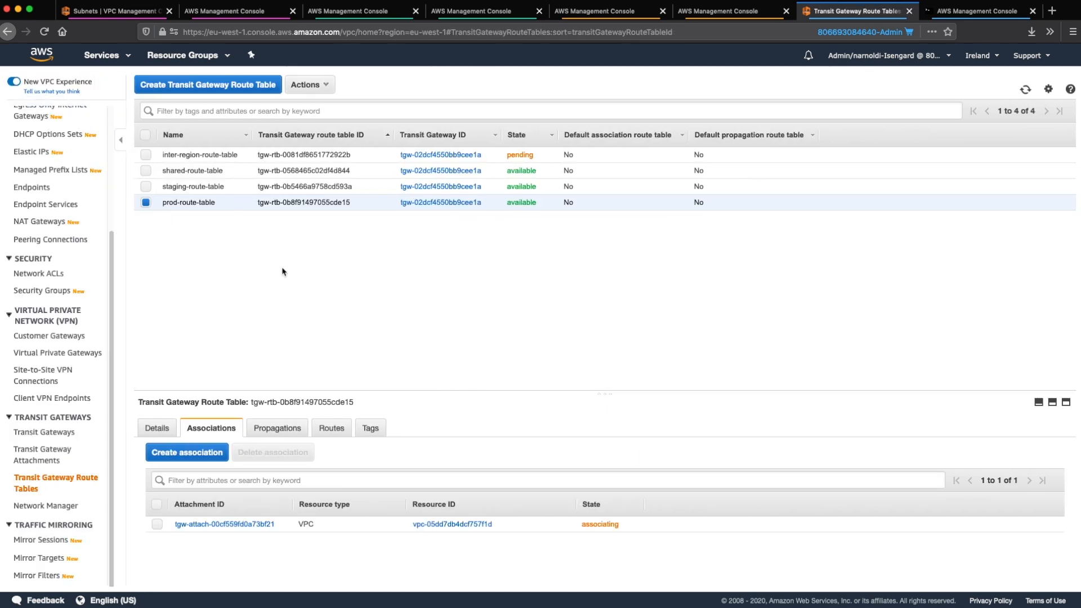
Associate the staging-vpc-attachment-eu-west-1 attachment with the staging-route-table transit gateway route table
left_click(146, 202)
left_click(145, 187)
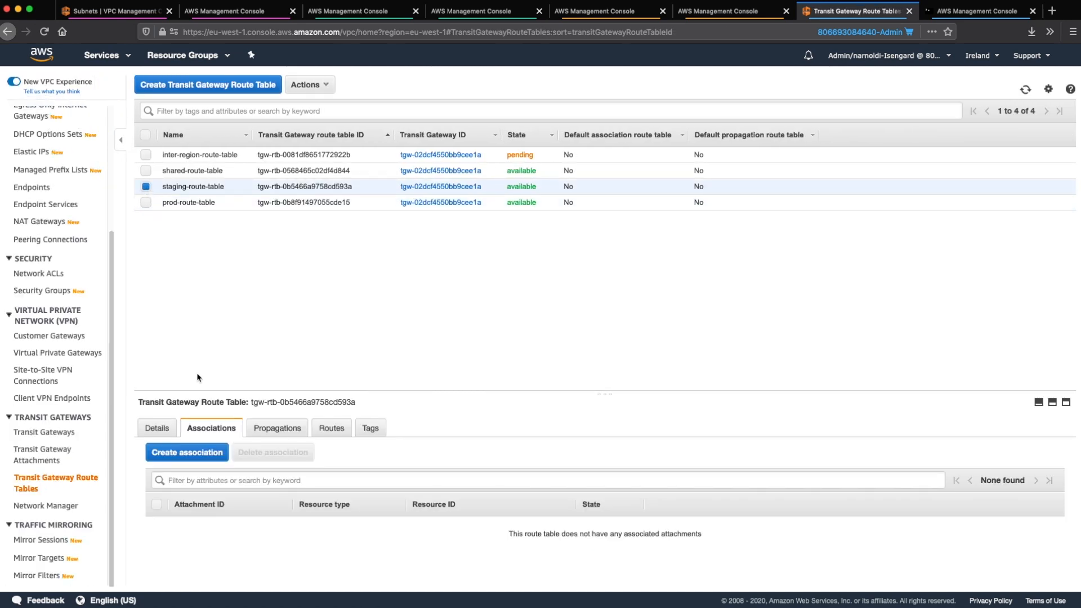
left_click(188, 455)
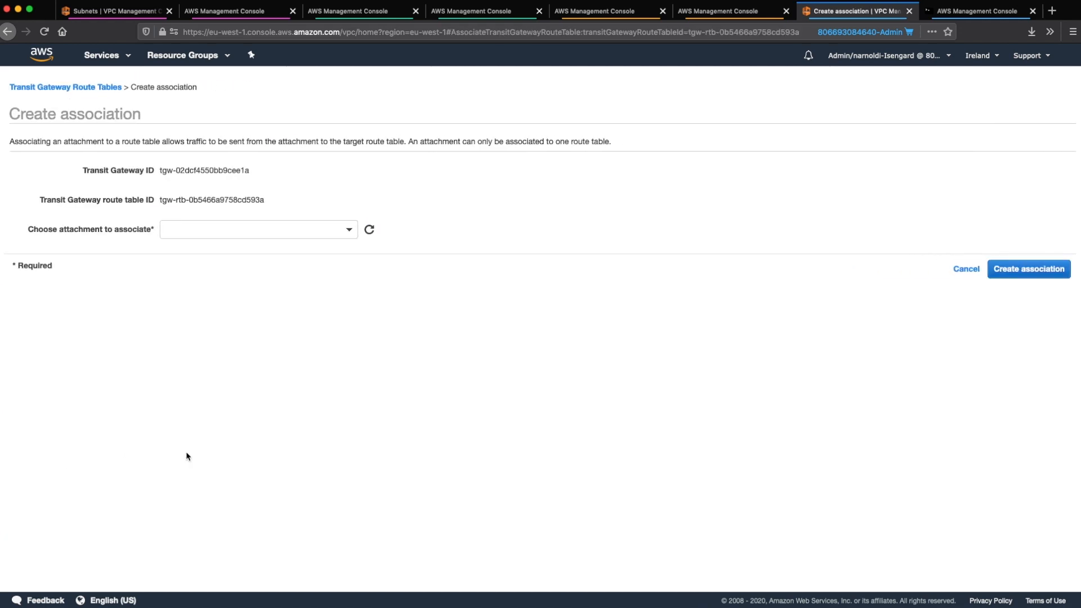
left_click(348, 233)
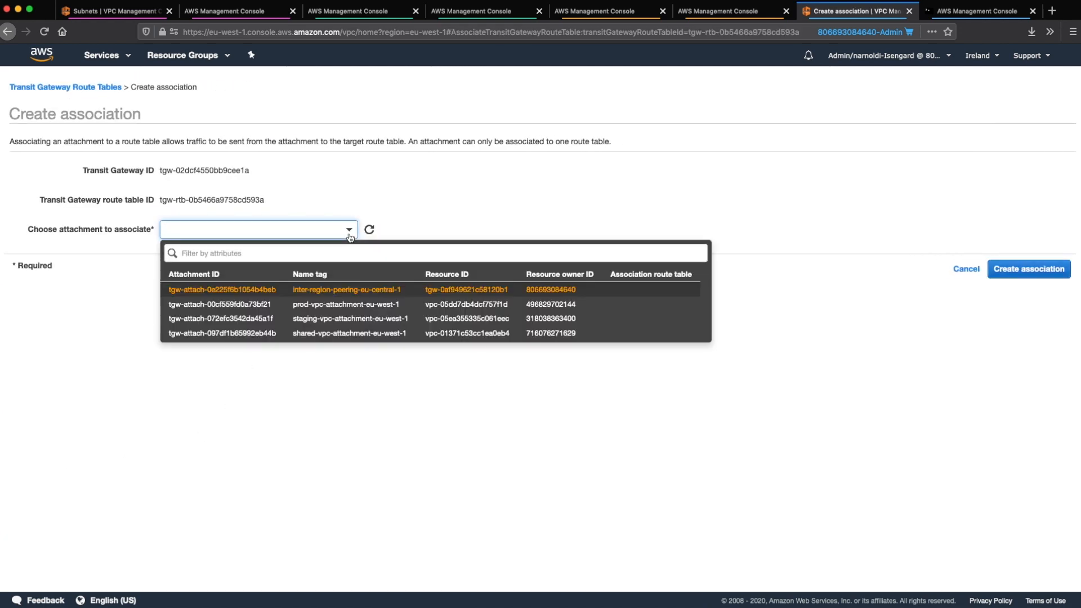
left_click(350, 319)
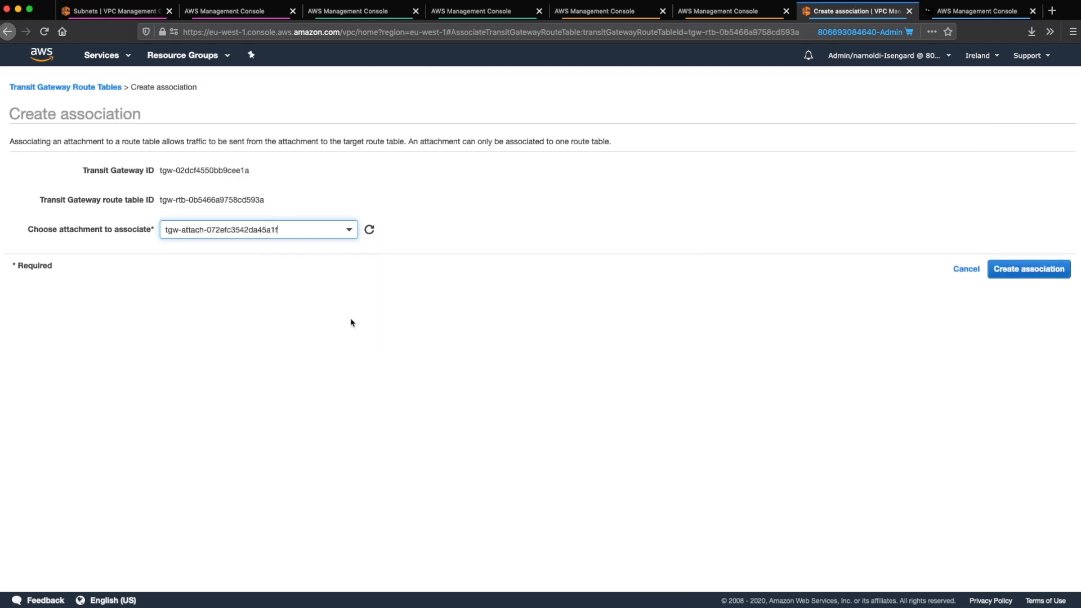
left_click(1030, 271)
left_click(531, 214)
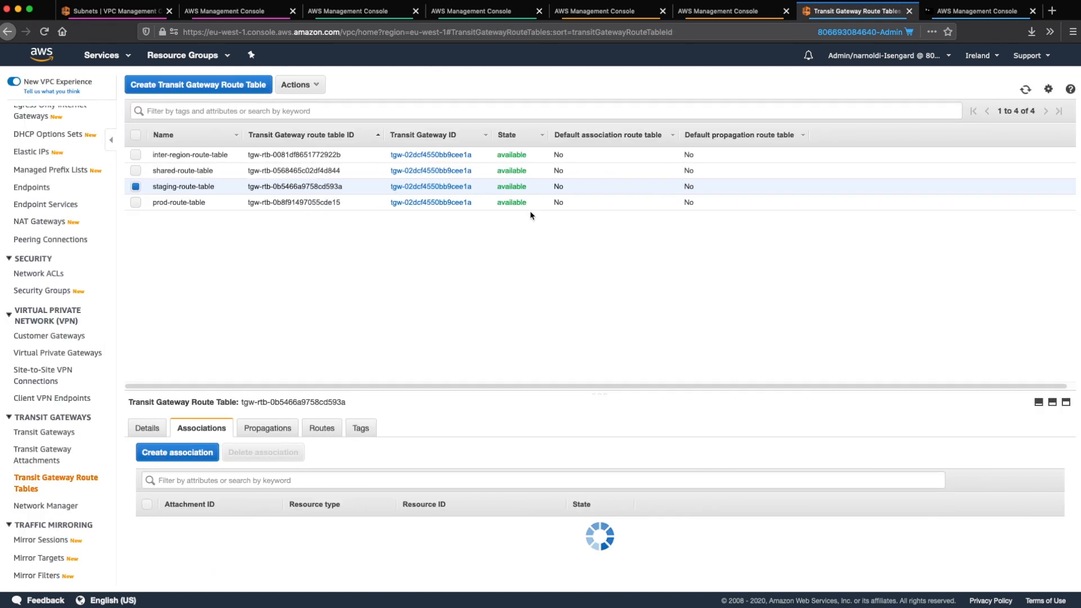
Associate the shared-vpc-attachment-eu-west-1 attachment with the shared-route-table transit gateway route table
left_click(145, 170)
left_click(144, 188)
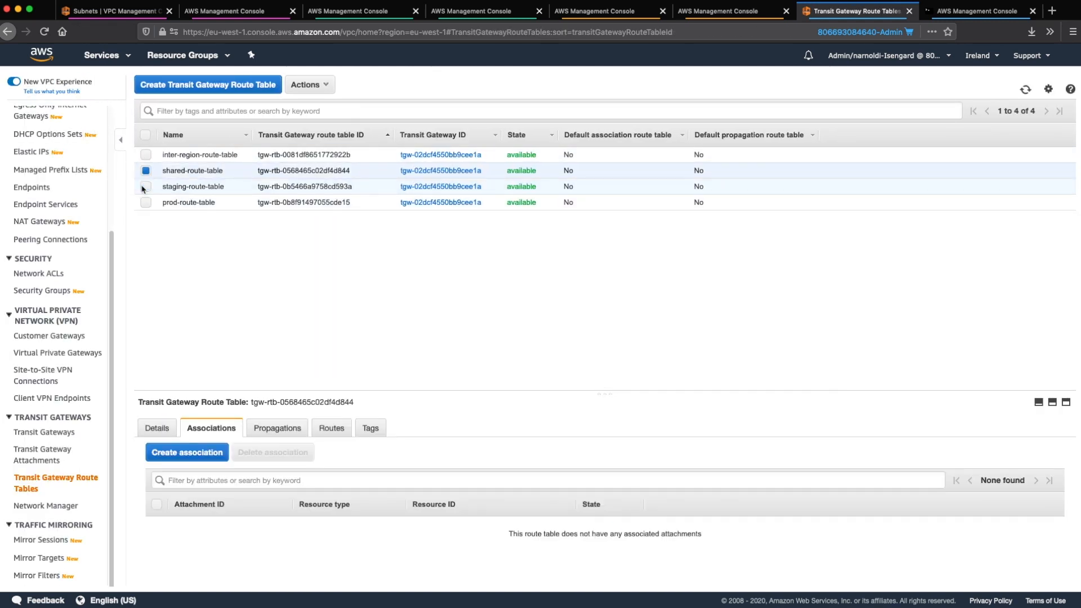
left_click(185, 454)
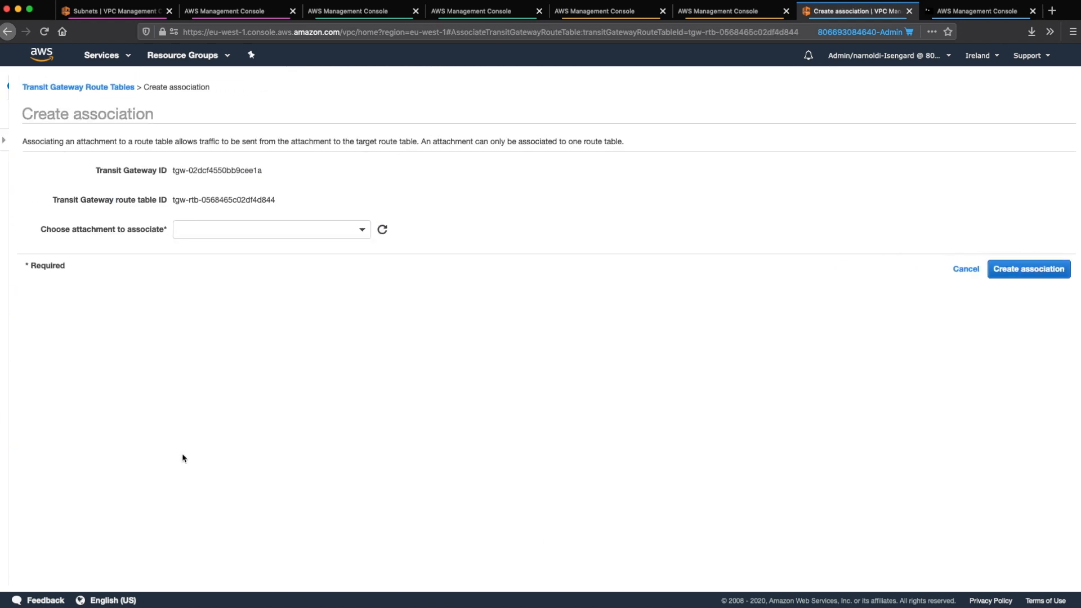
left_click(350, 230)
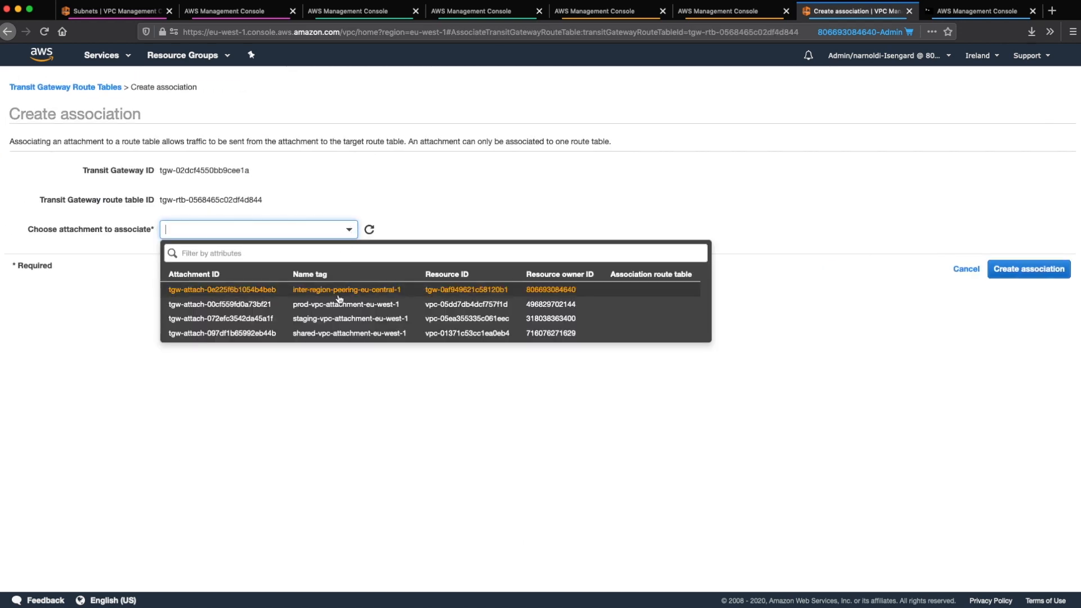
left_click(337, 333)
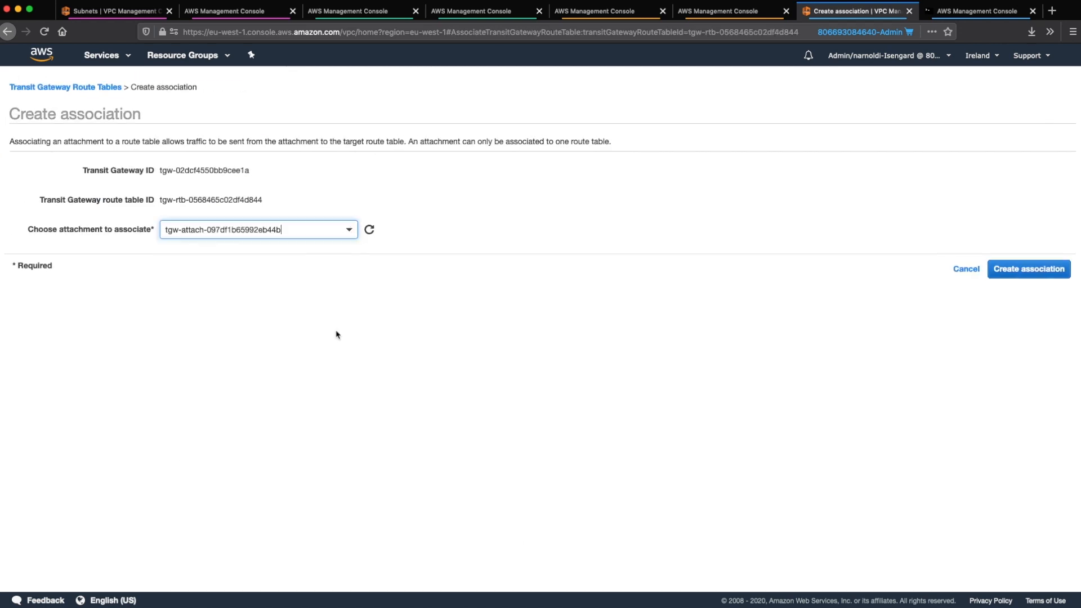
left_click(1014, 273)
left_click(535, 216)
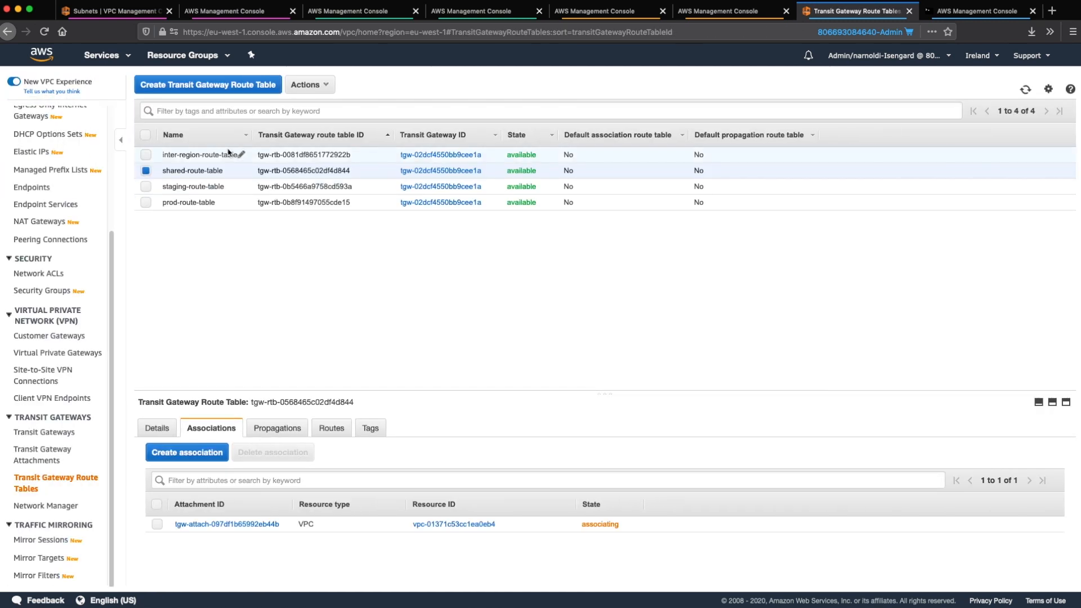
Associate the inter-region-peering-eu-central-1 attachment with the inter-region-route-table transit gateway route table
left_click(144, 172)
left_click(145, 155)
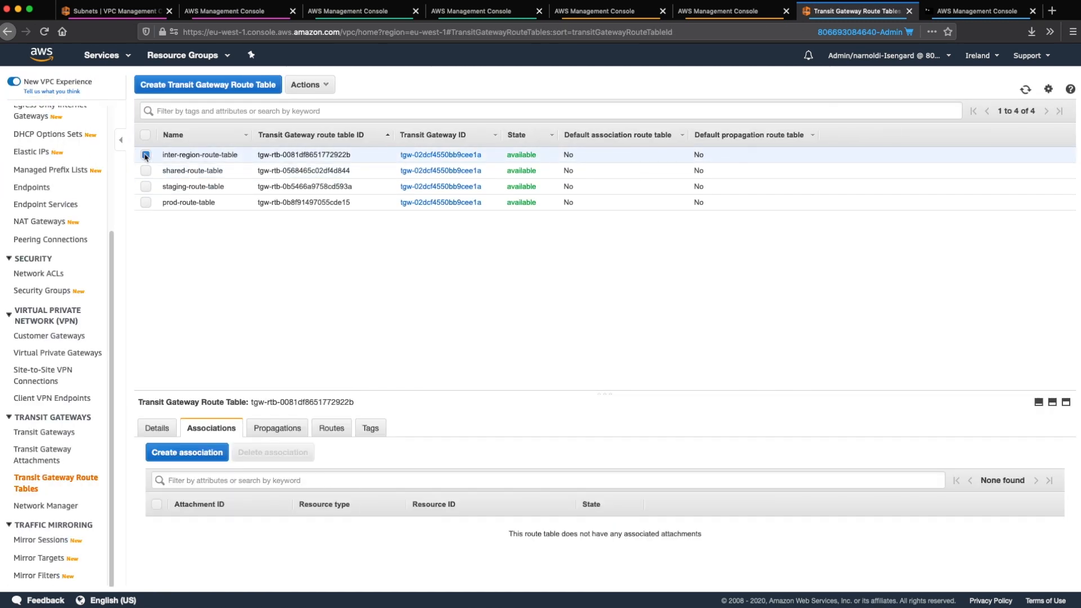
left_click(197, 454)
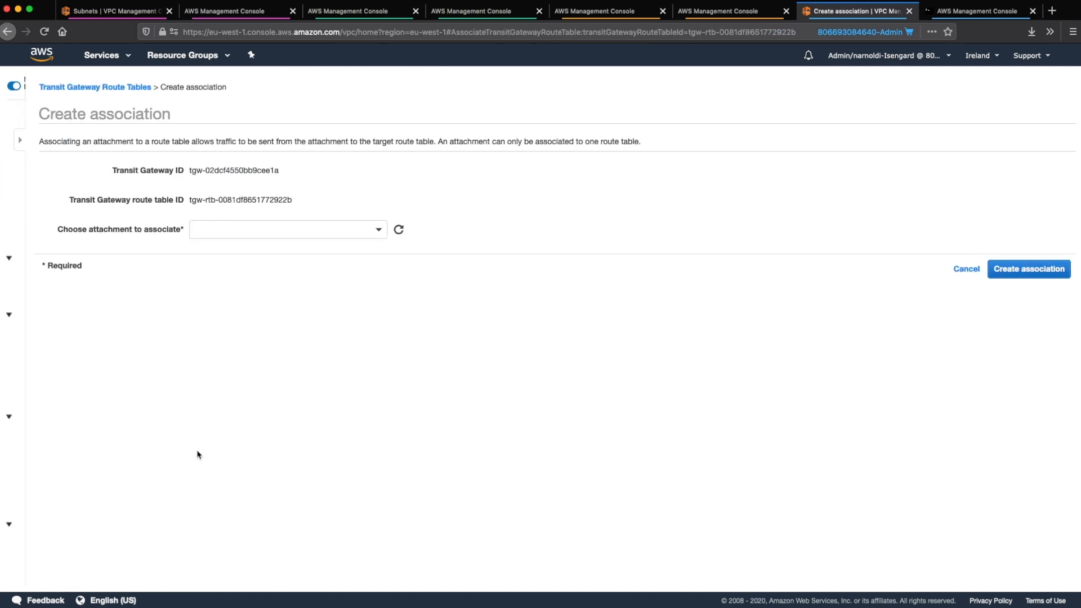
left_click(319, 235)
left_click(304, 293)
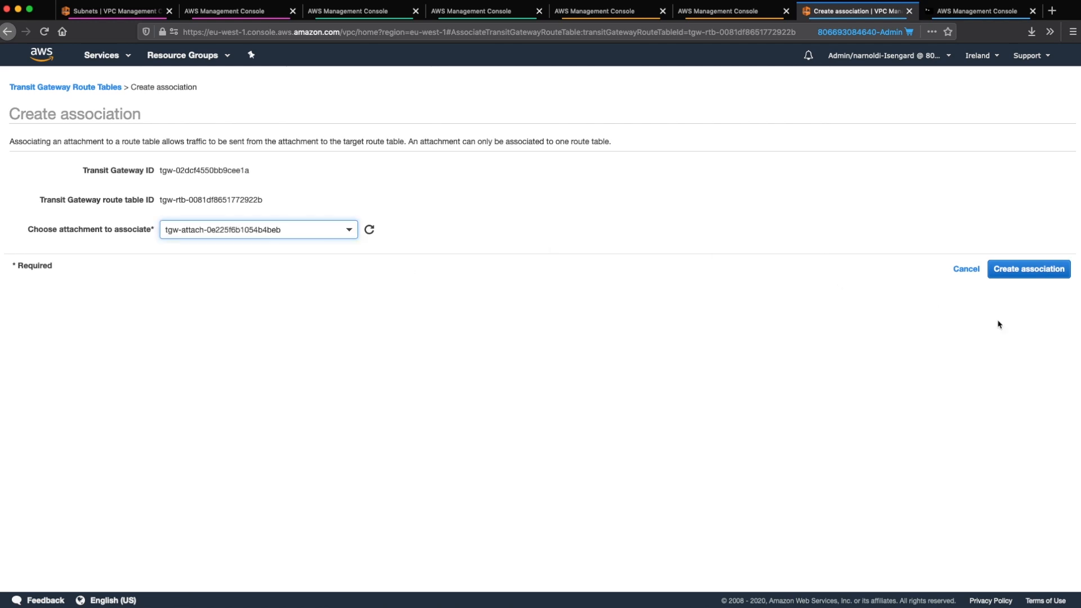
left_click(1017, 271)
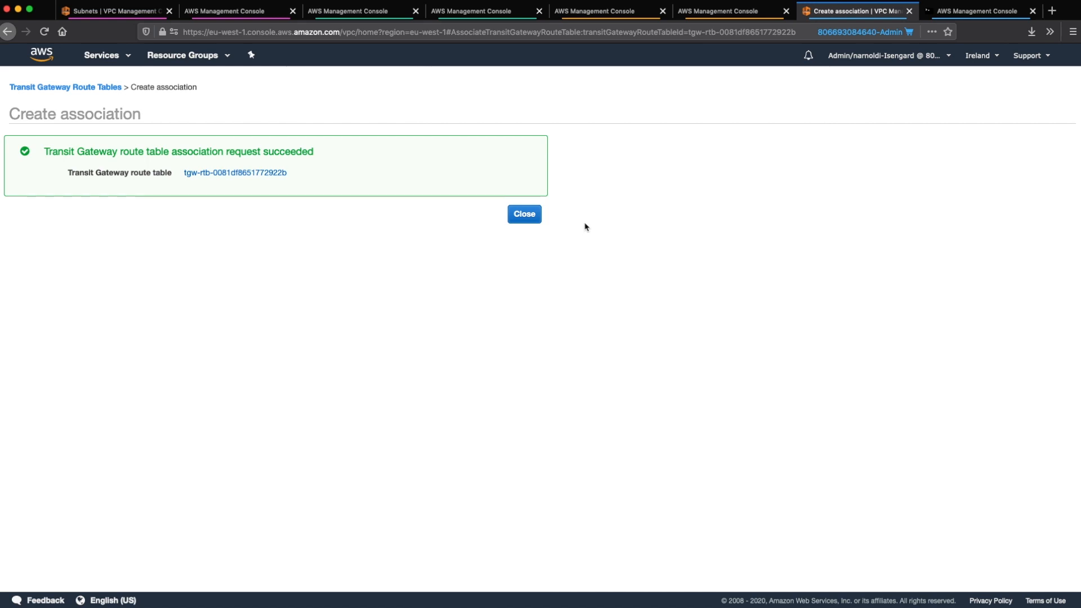
left_click(532, 215)
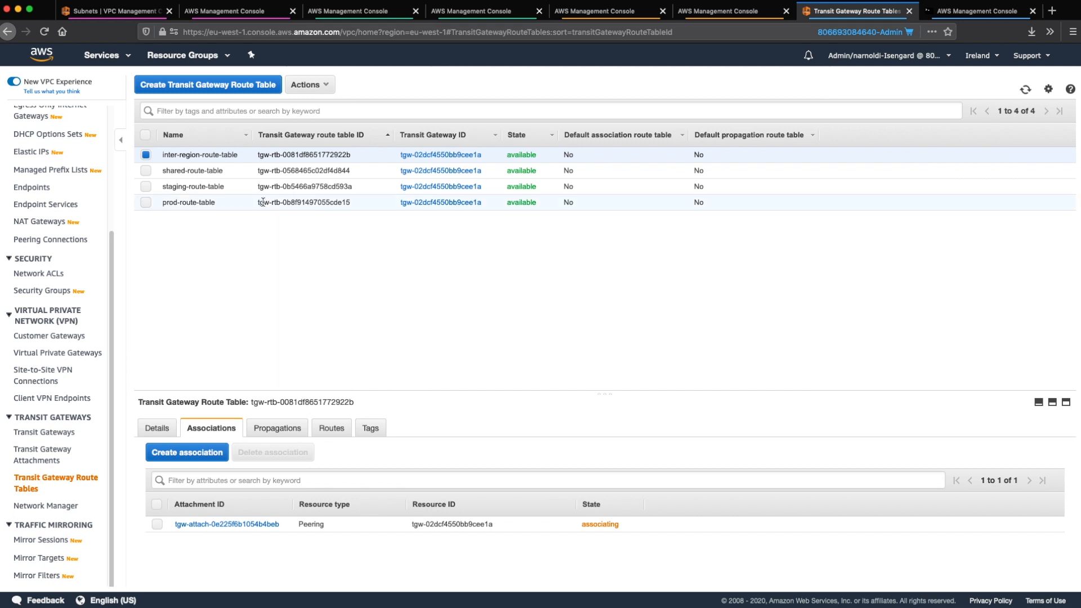
Create a propagation from shared-vpc-attachment-eu-west-1 into prod-route-table, and view that table's routes in an enlarged details area
left_click(146, 204)
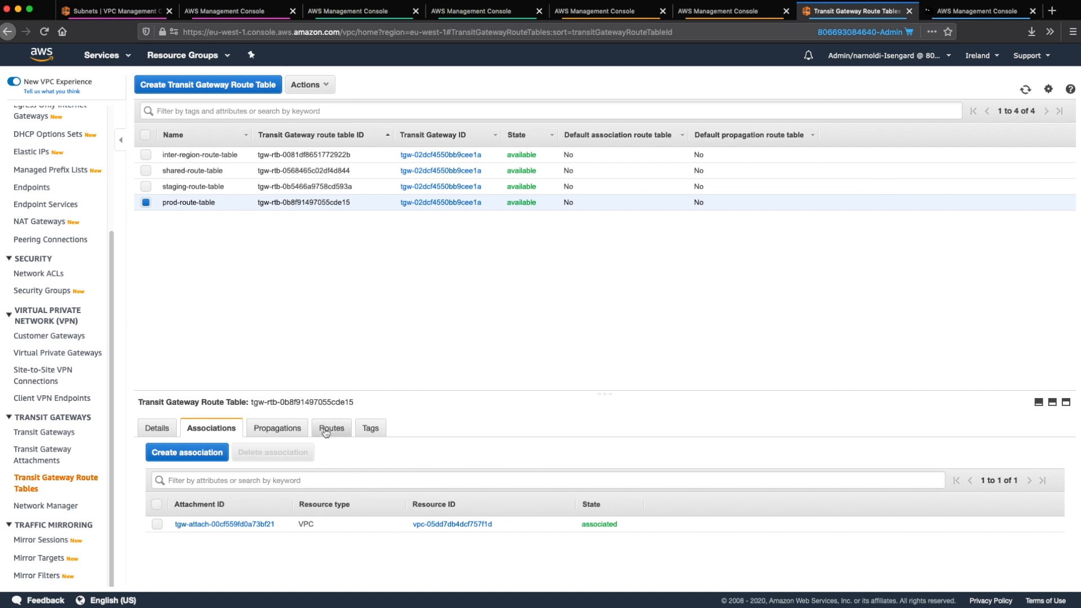
left_click(326, 429)
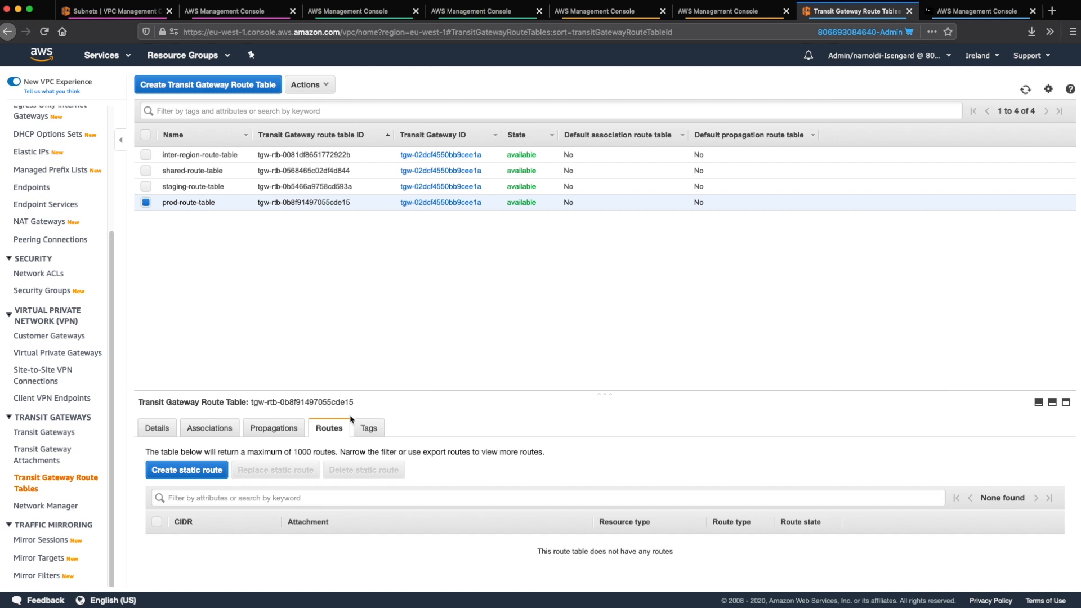
left_click(287, 429)
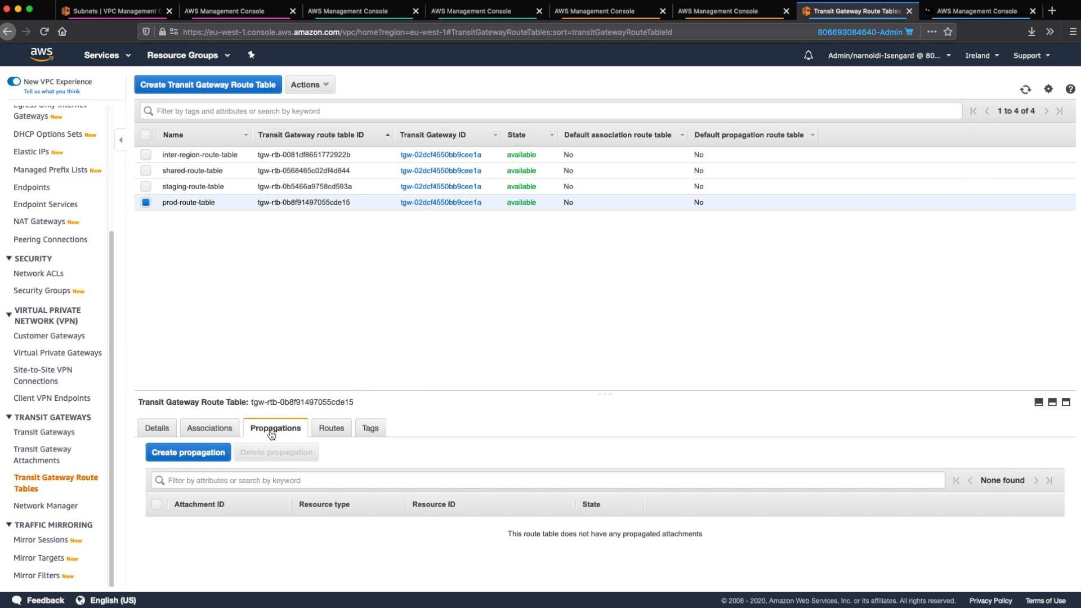
left_click(199, 457)
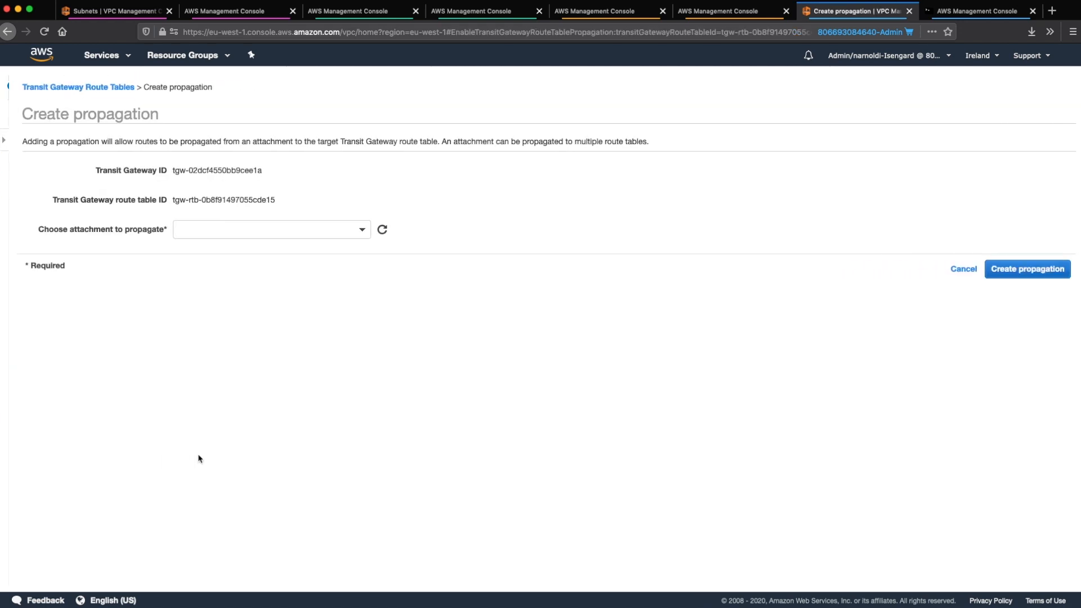
left_click(346, 235)
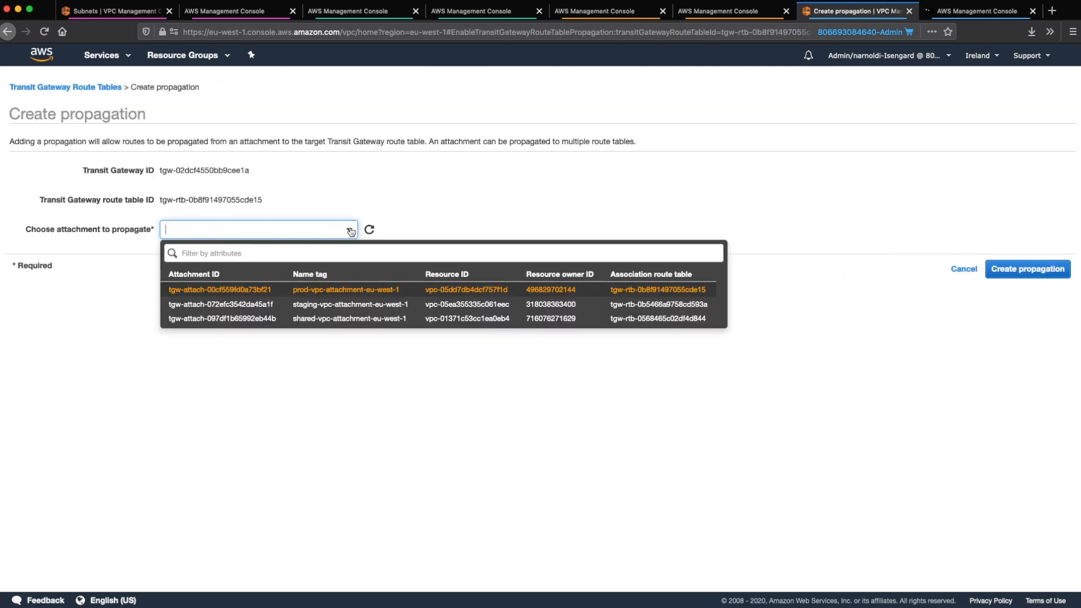
left_click(329, 320)
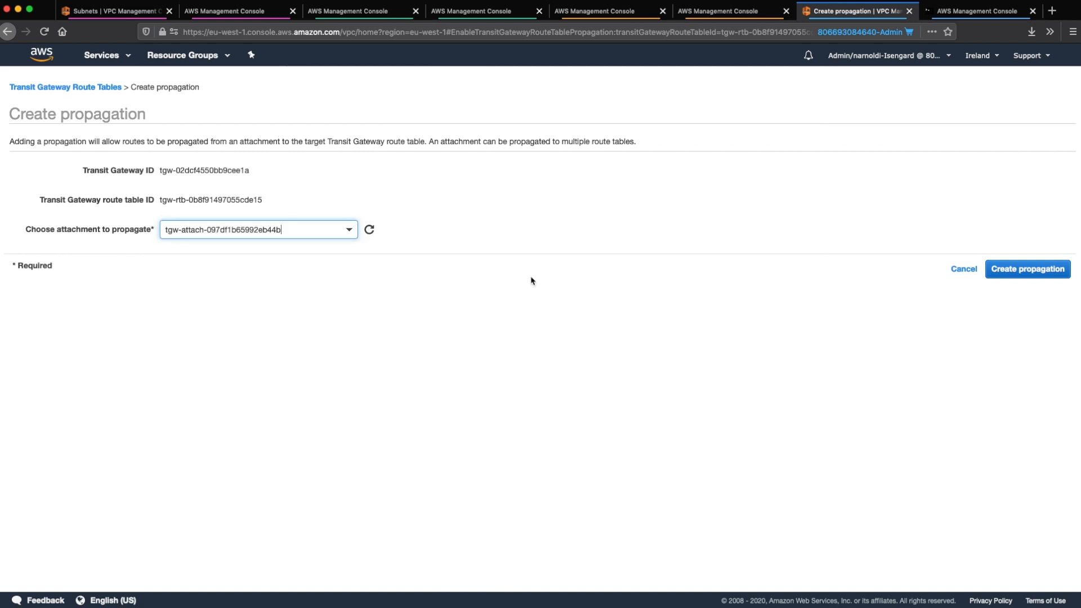
left_click(1020, 272)
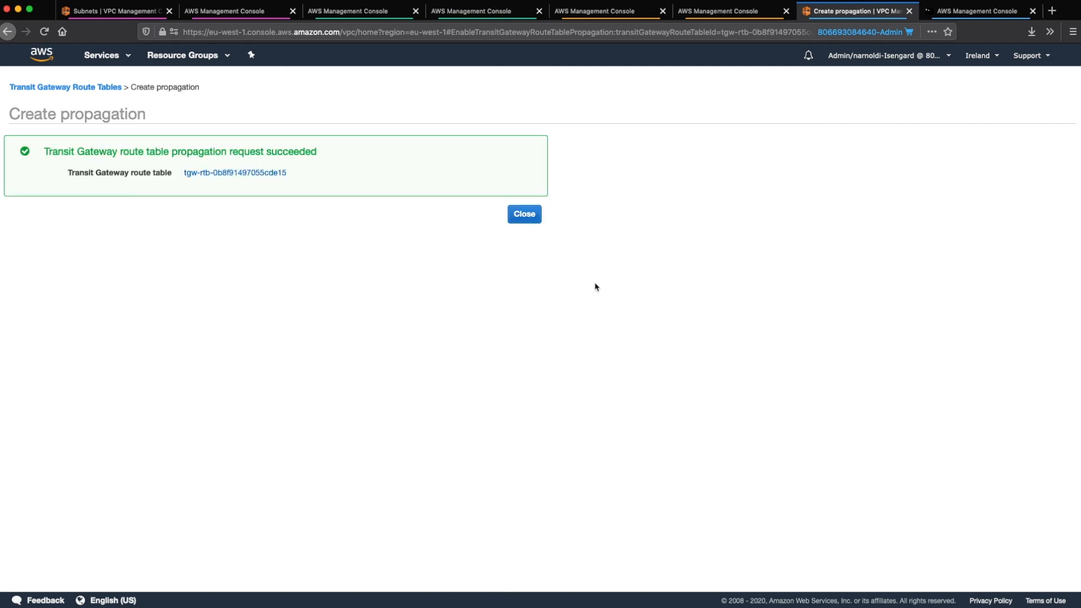
left_click(526, 214)
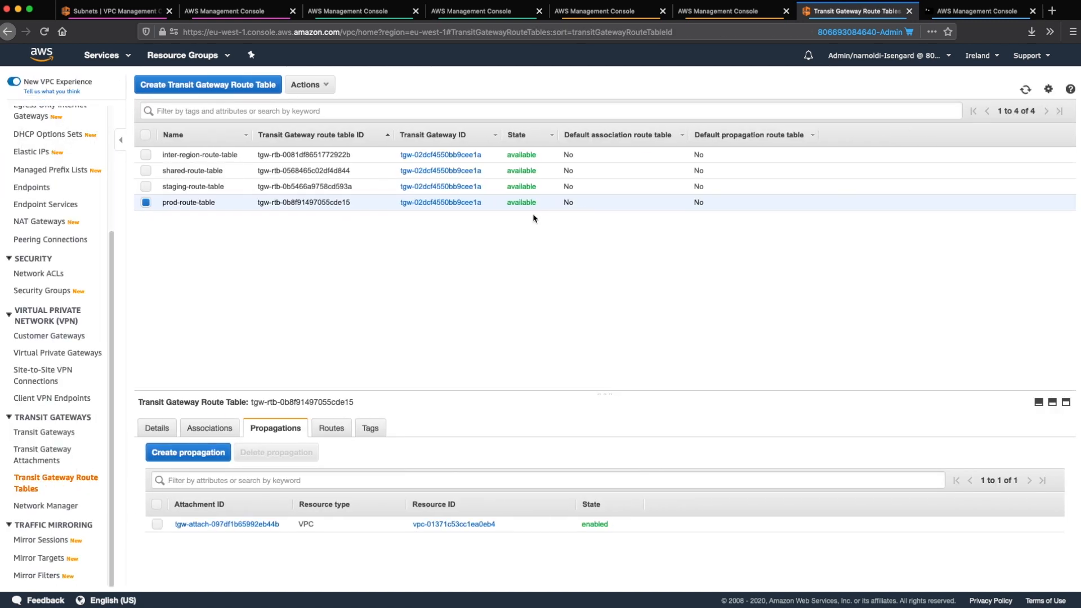
left_click(332, 428)
left_click_drag(485, 392, 522, 278)
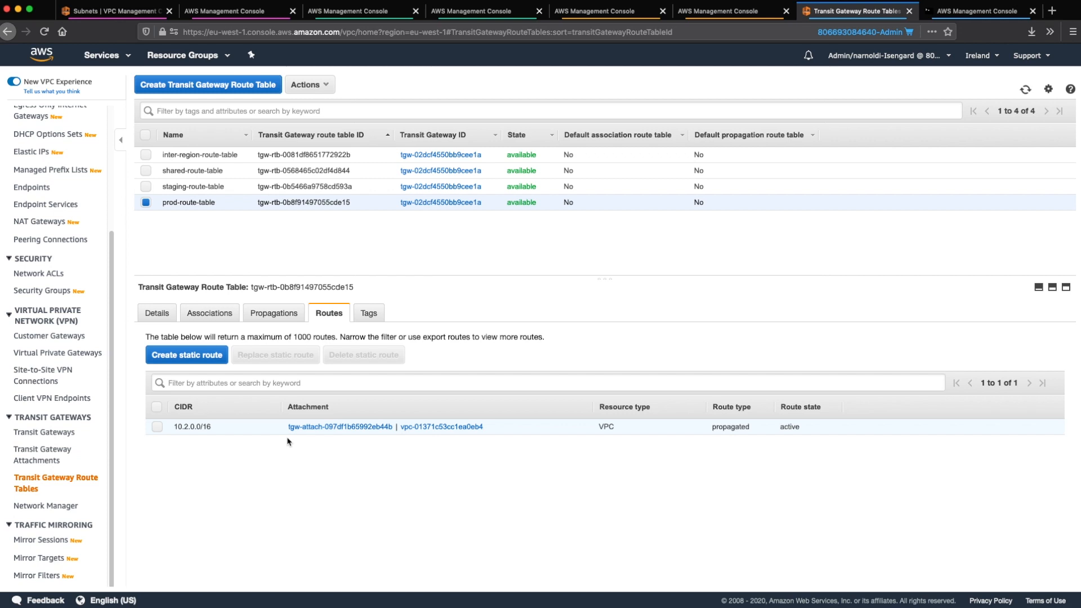
Create a static route for 10.128.0.0/16 in prod-route-table through the inter-region-peering-eu-central-1 attachment, and refresh the route tables
left_click(220, 356)
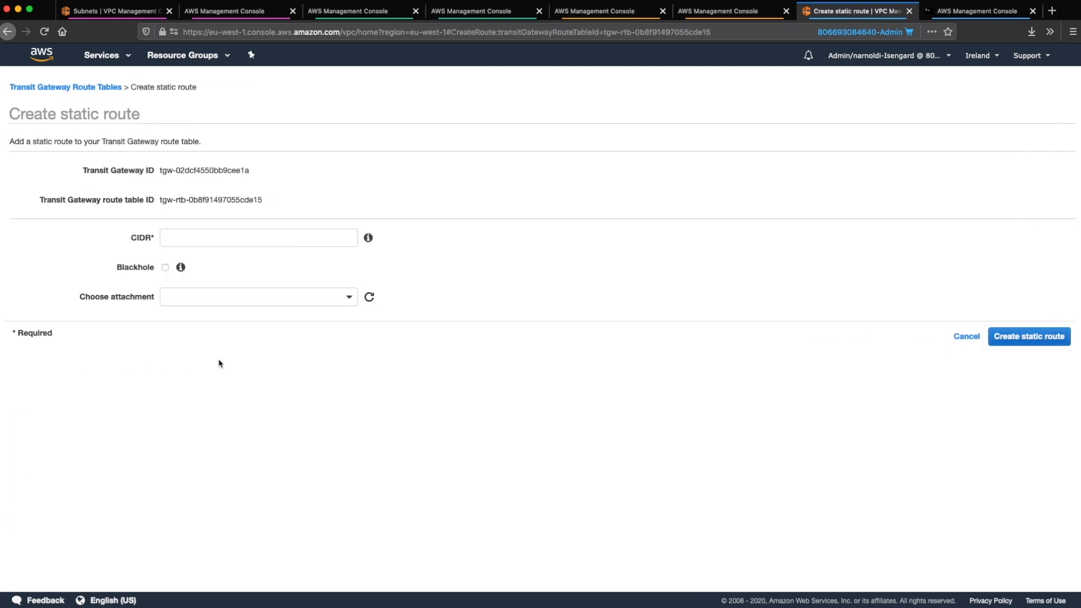
left_click(282, 240)
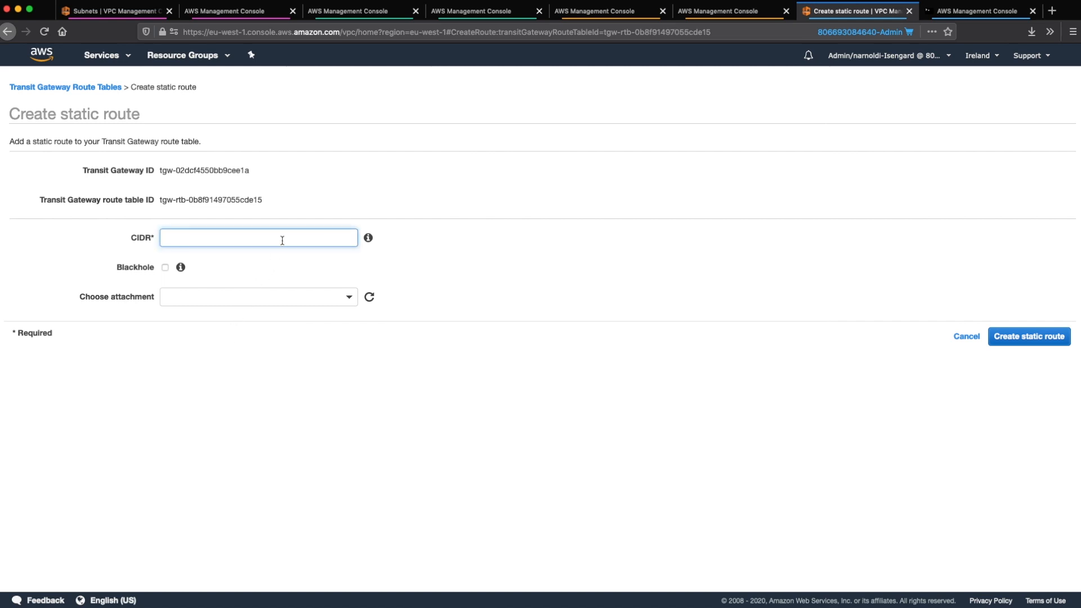
type("10.128.0.0/16")
left_click(257, 296)
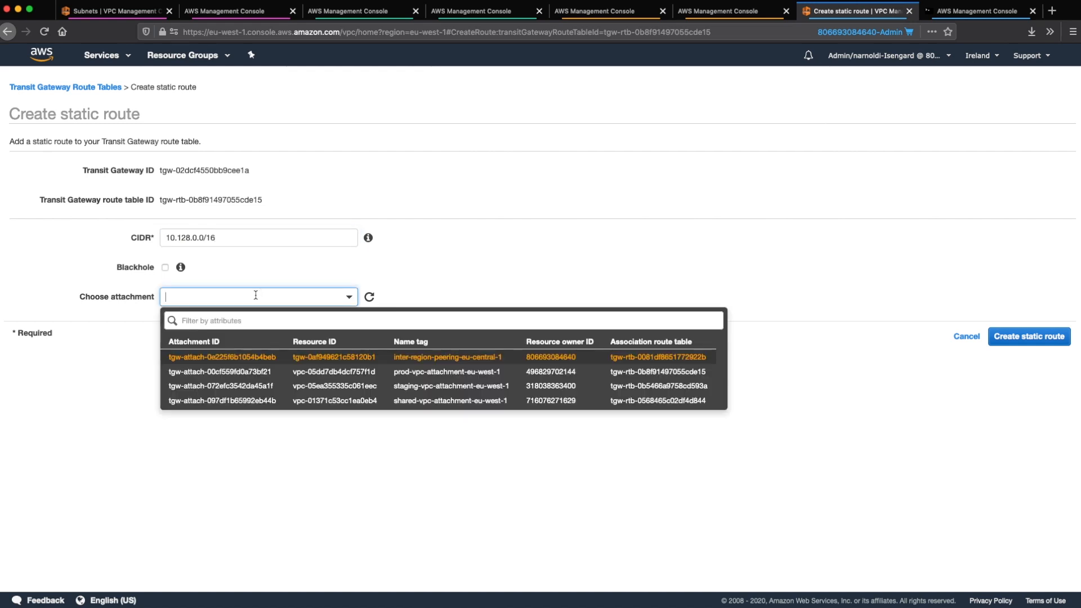
left_click(253, 359)
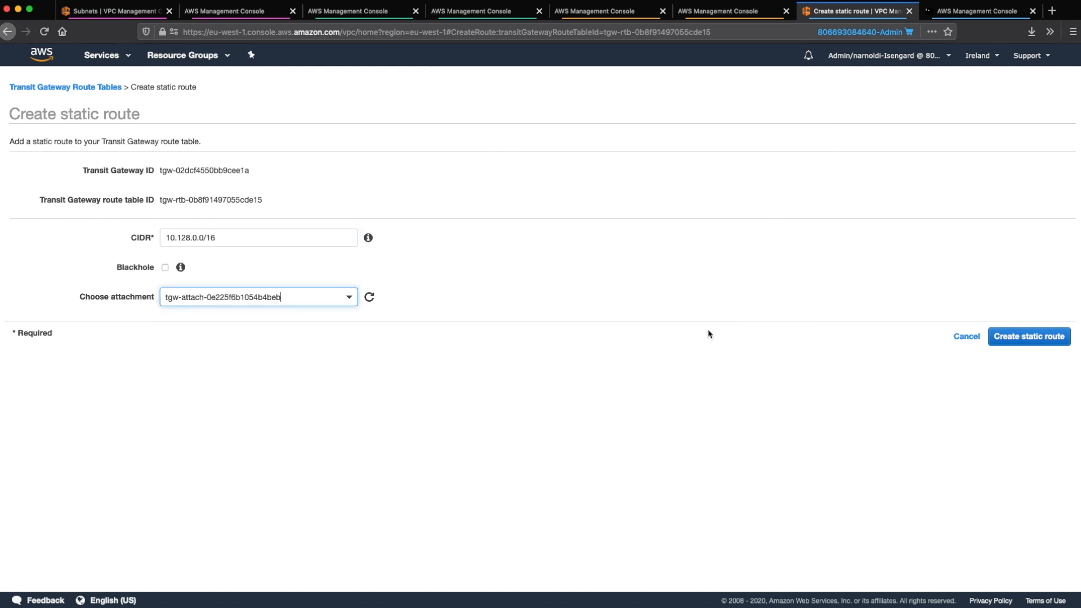
left_click(1007, 341)
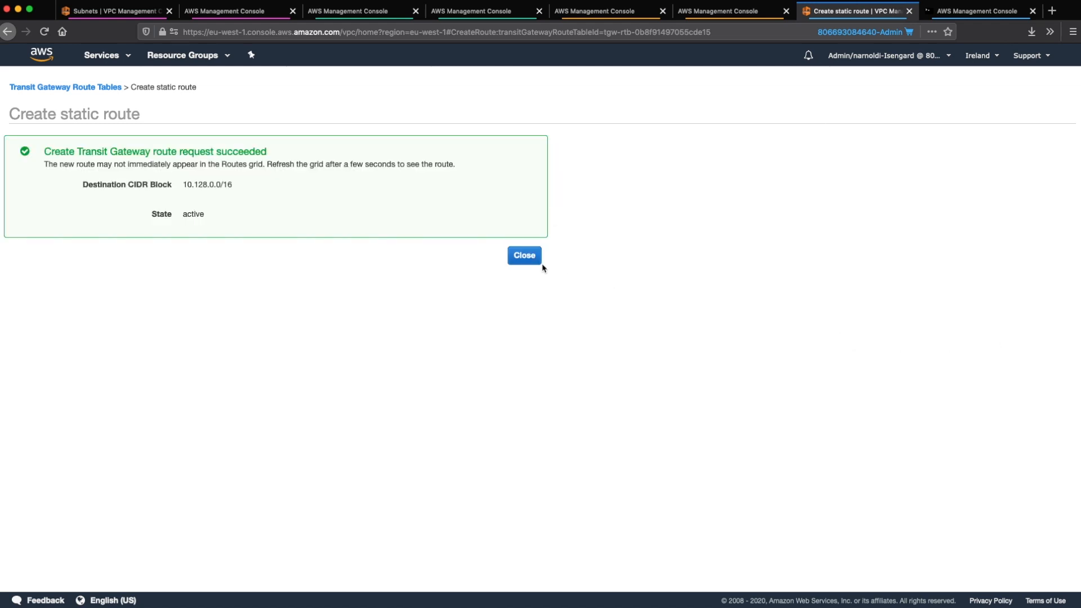
left_click(527, 260)
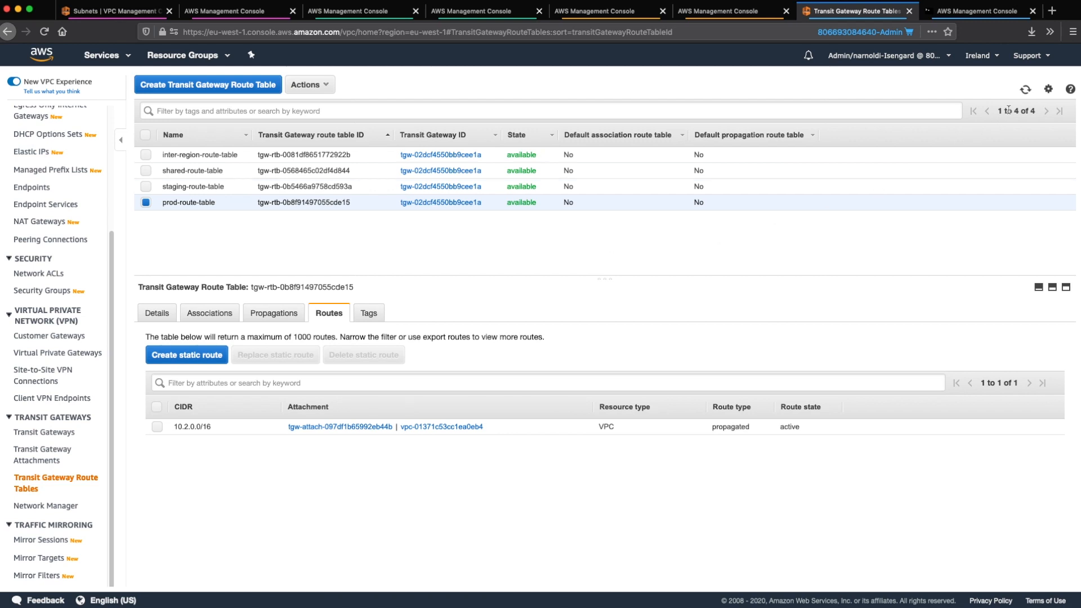
left_click(1026, 90)
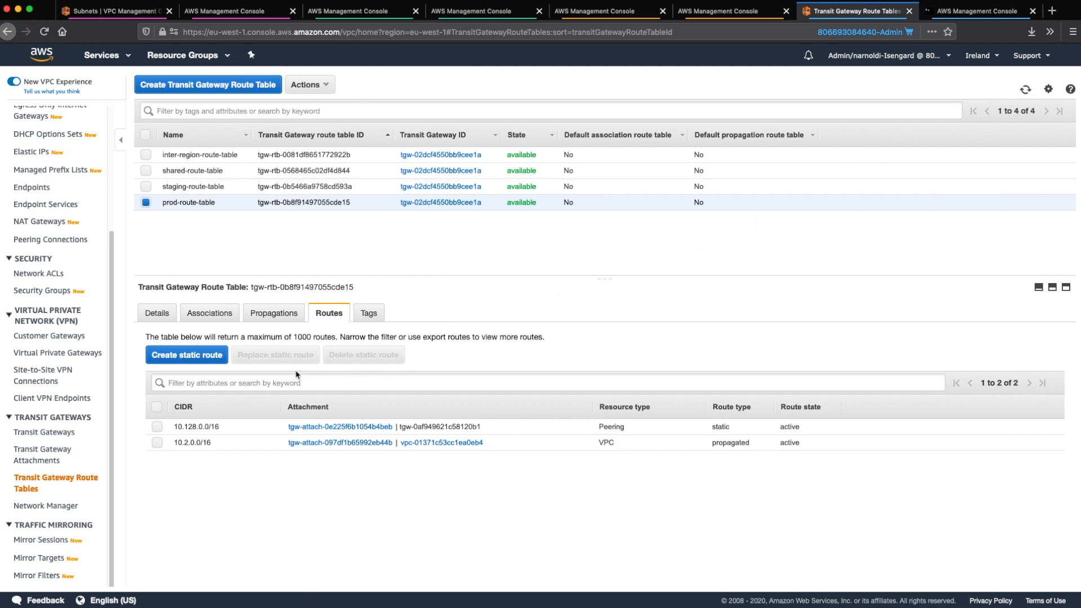
Create a blackhole static route for 10.0.0.0/8 in prod-route-table
left_click(200, 355)
left_click(224, 238)
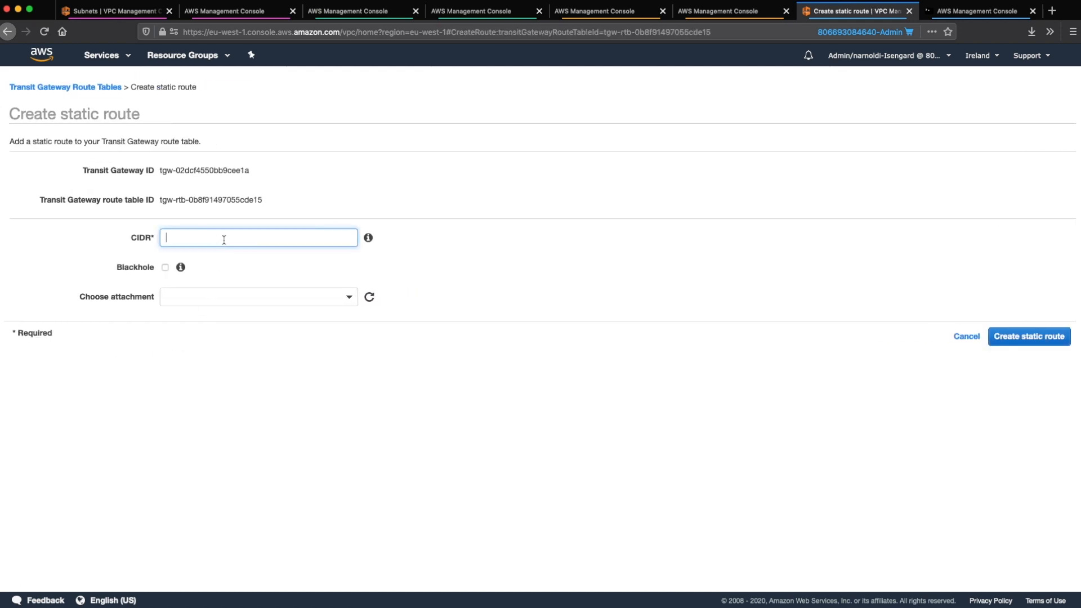
type("10.0.0.0/8")
left_click(165, 267)
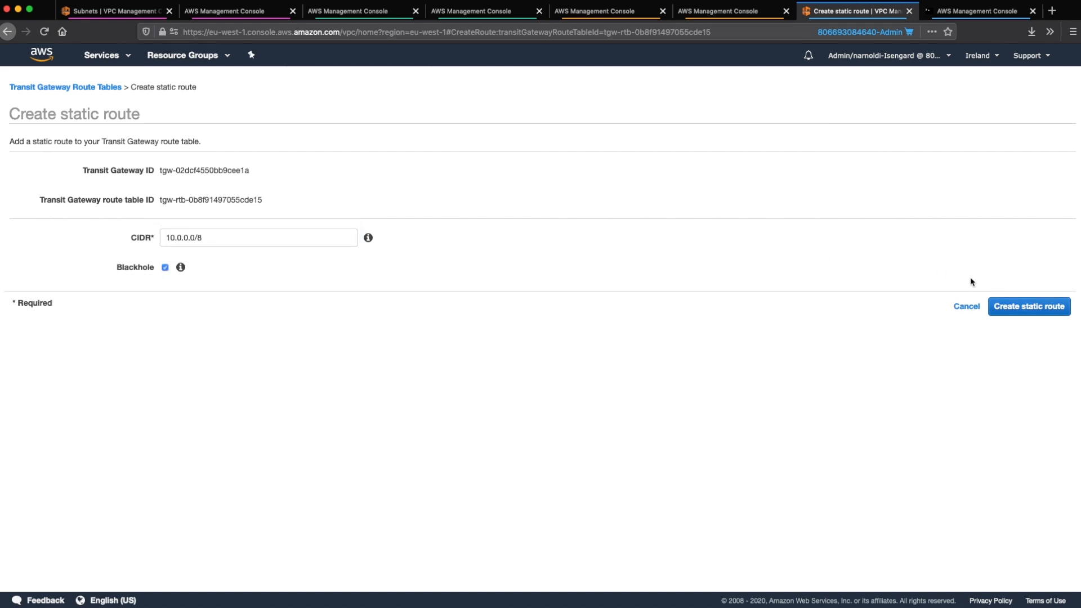
left_click(1027, 307)
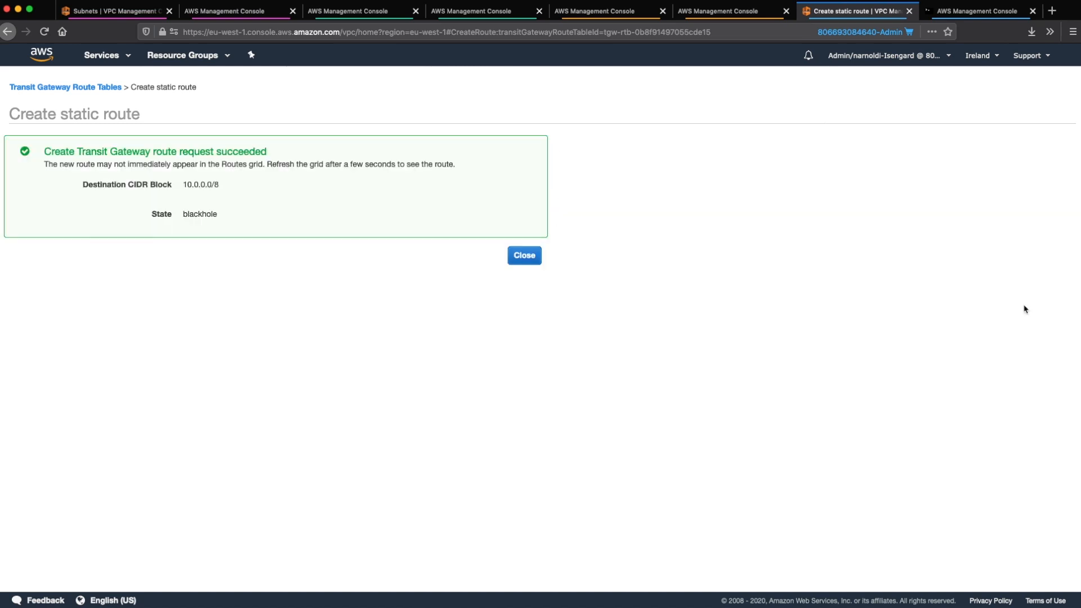
left_click(524, 255)
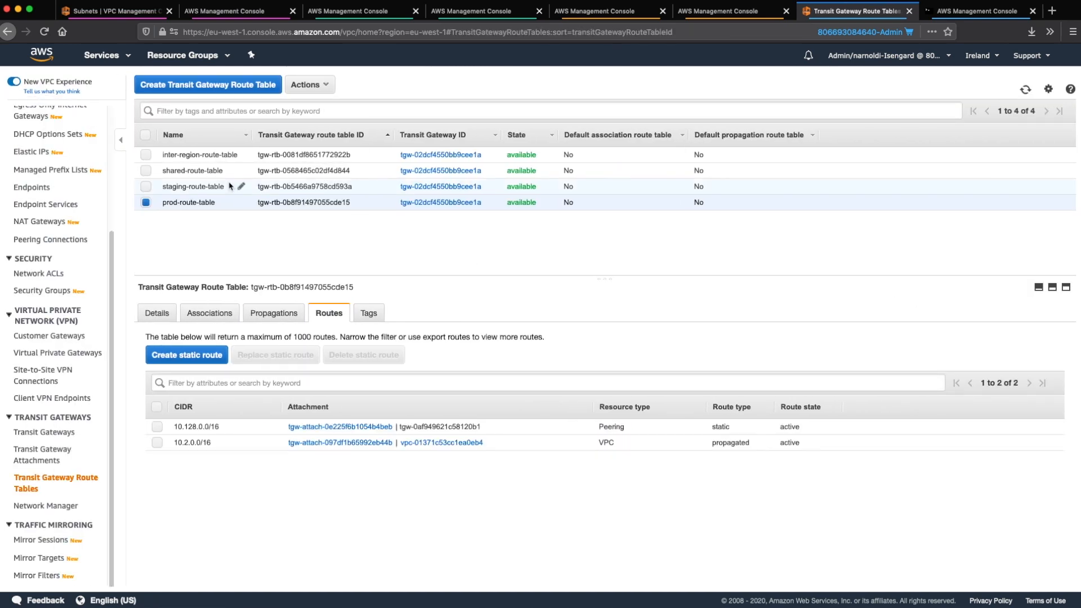
Create a propagation from shared-vpc-attachment-eu-west-1 into staging-route-table
left_click(145, 187)
left_click(146, 203)
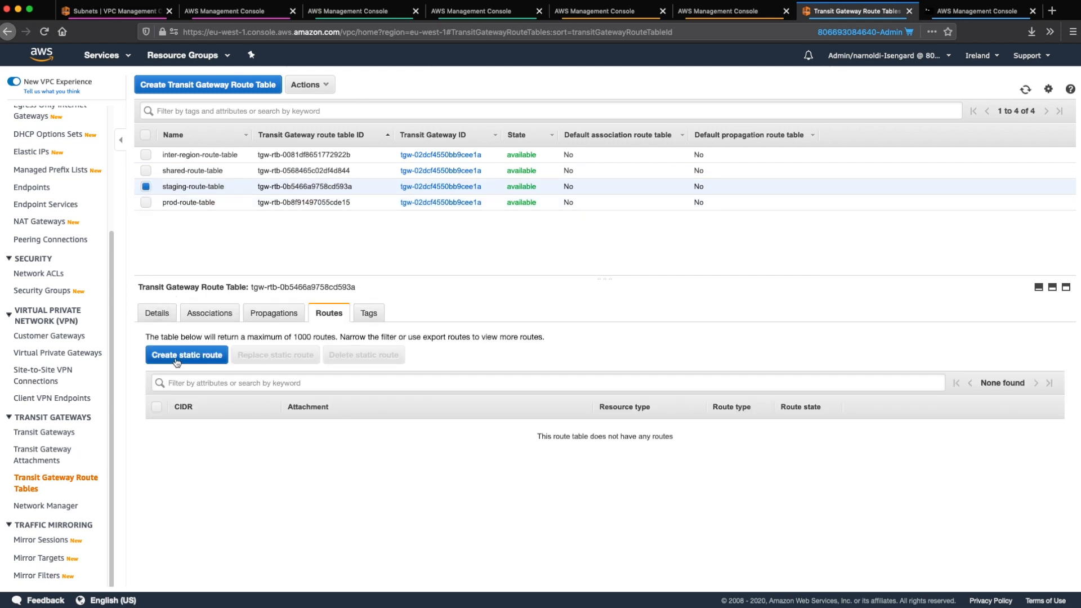
left_click(274, 313)
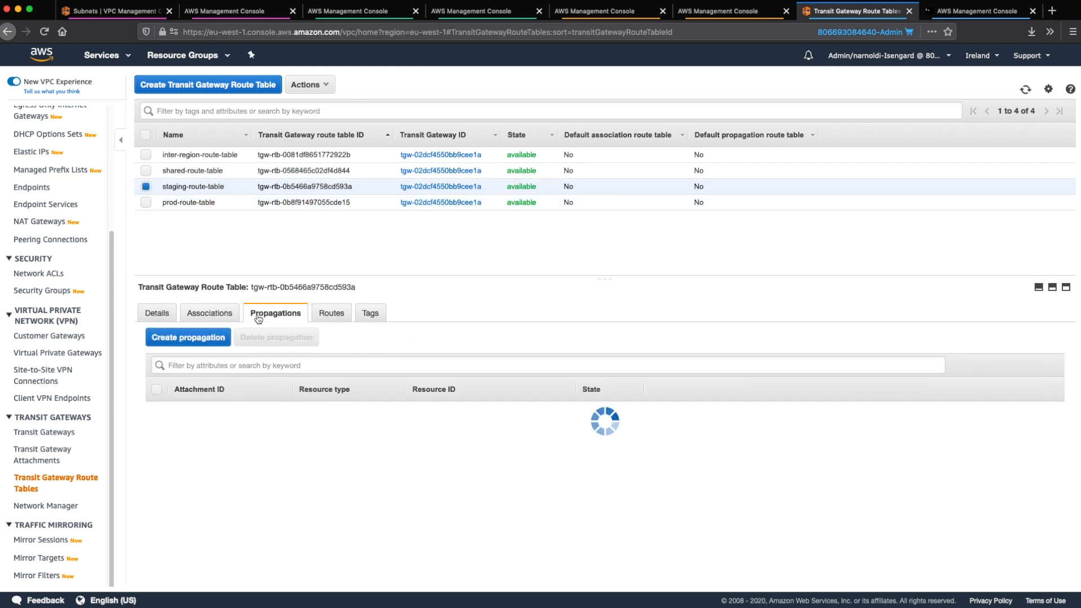
left_click(203, 338)
left_click(273, 235)
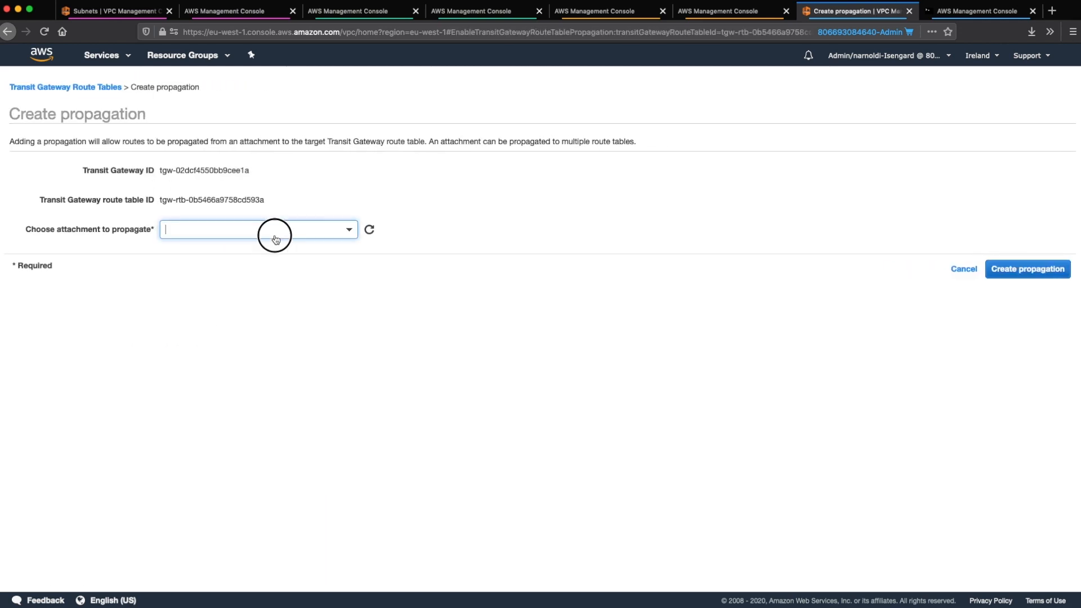
left_click(238, 318)
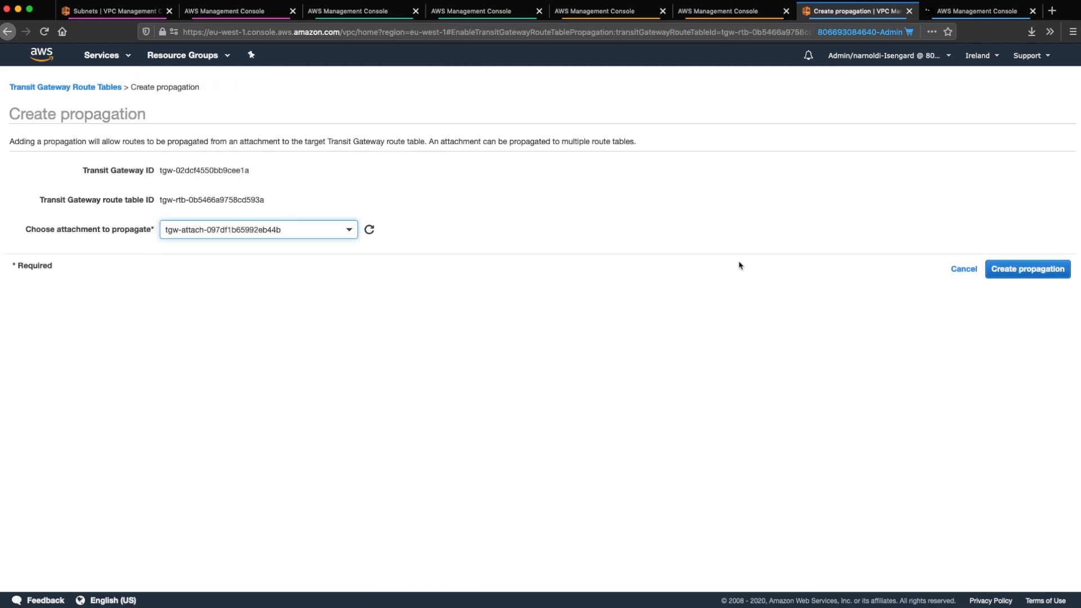
left_click(1009, 270)
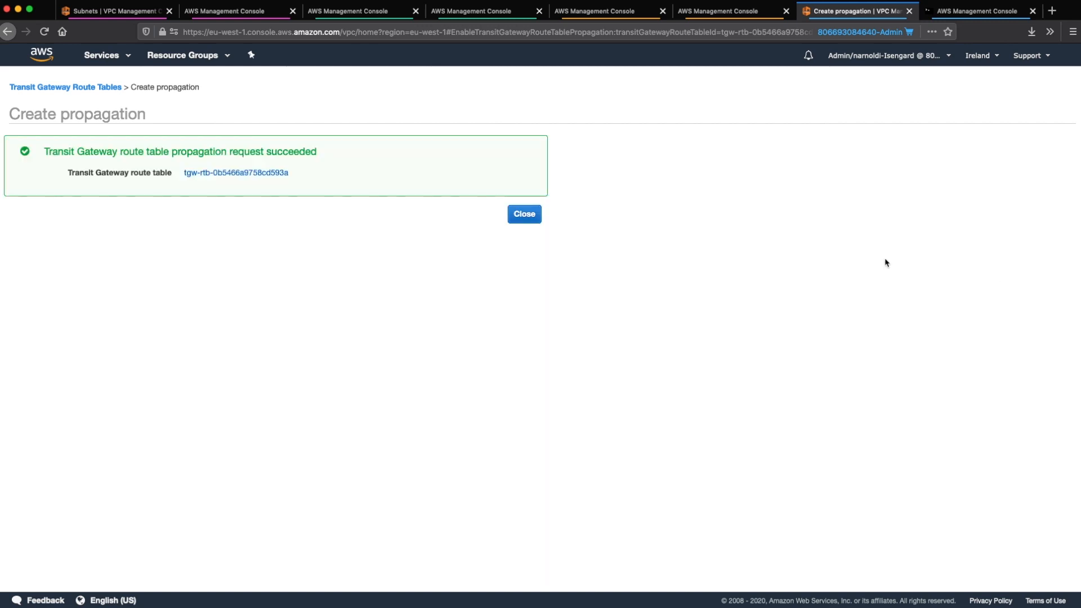
left_click(524, 215)
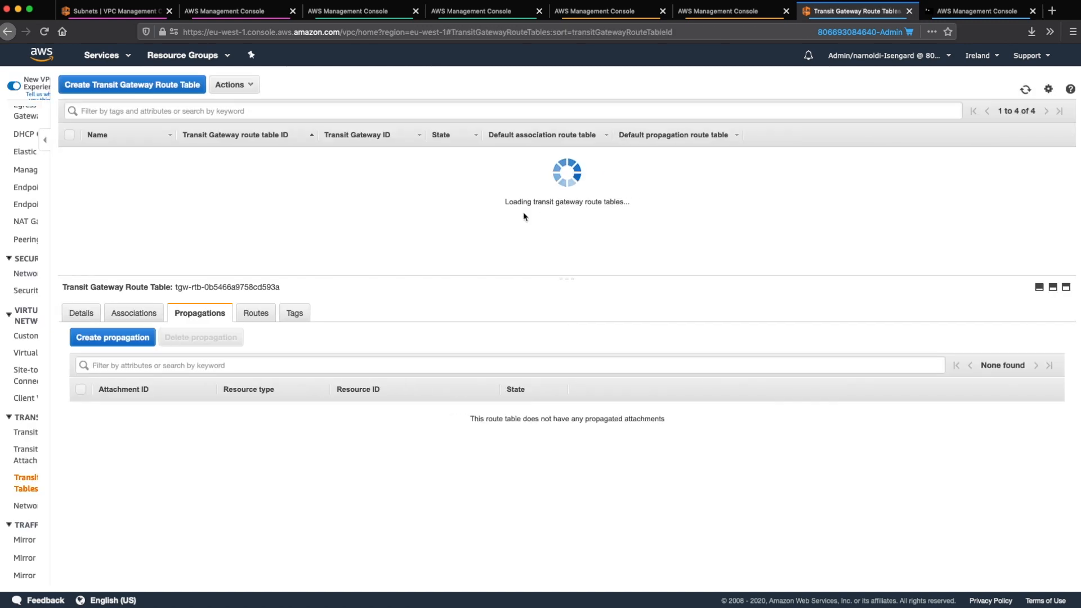
Create a static route for 10.129.0.0/16 in staging-route-table through the inter-region-peering-eu-central-1 attachment
left_click(331, 314)
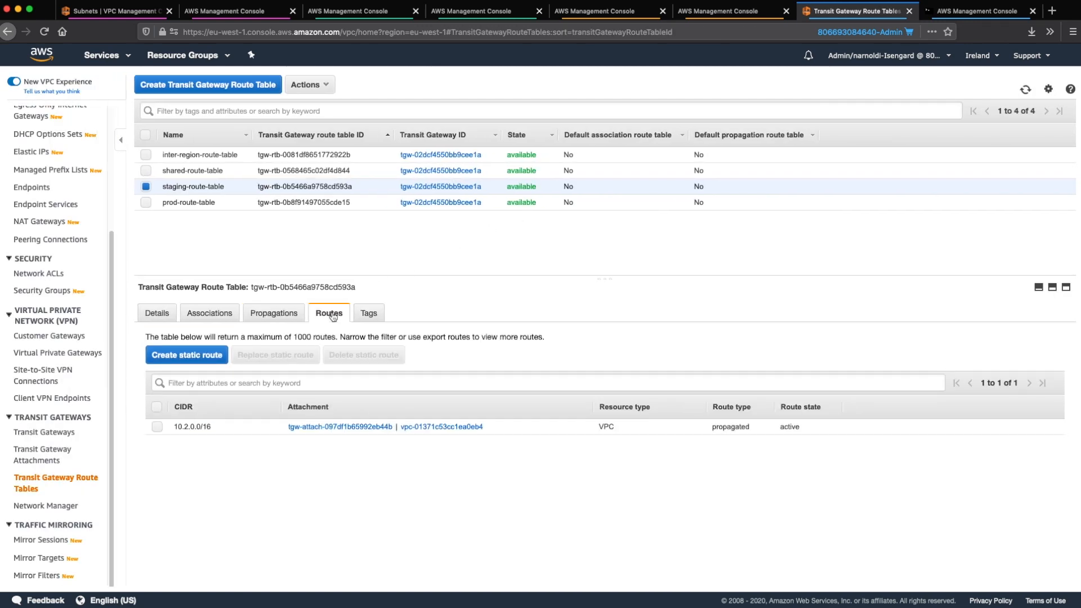
left_click(192, 354)
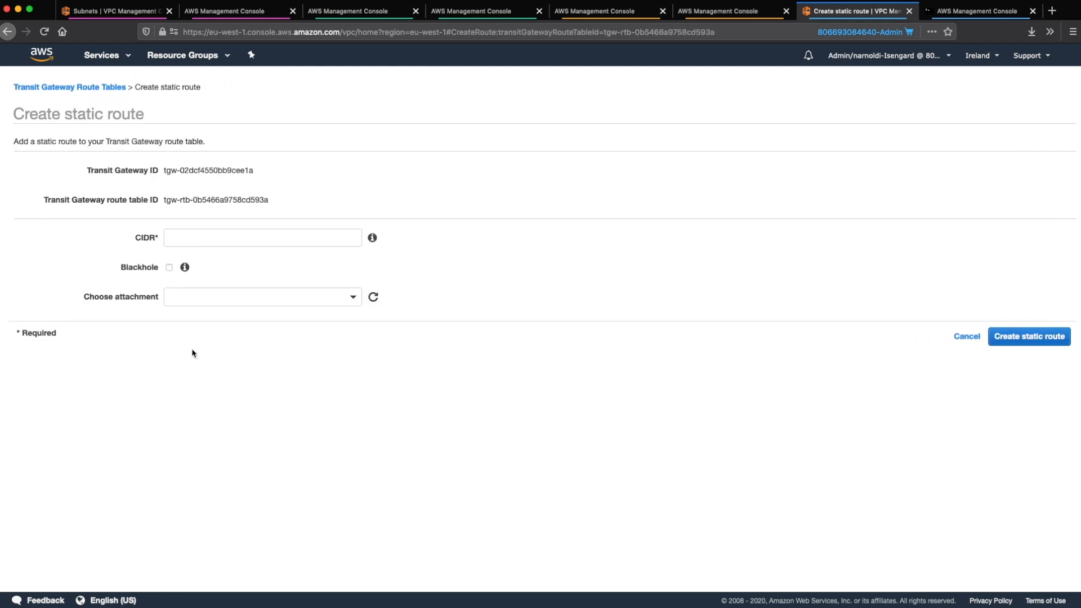
left_click(225, 231)
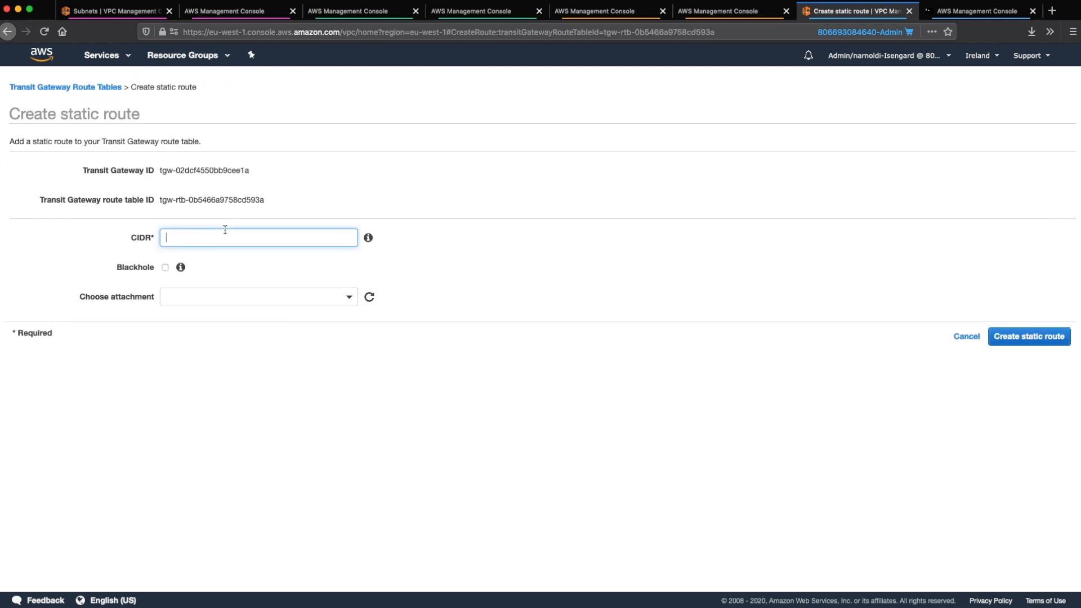
type("10.129.0.0/16")
left_click(205, 292)
left_click(219, 358)
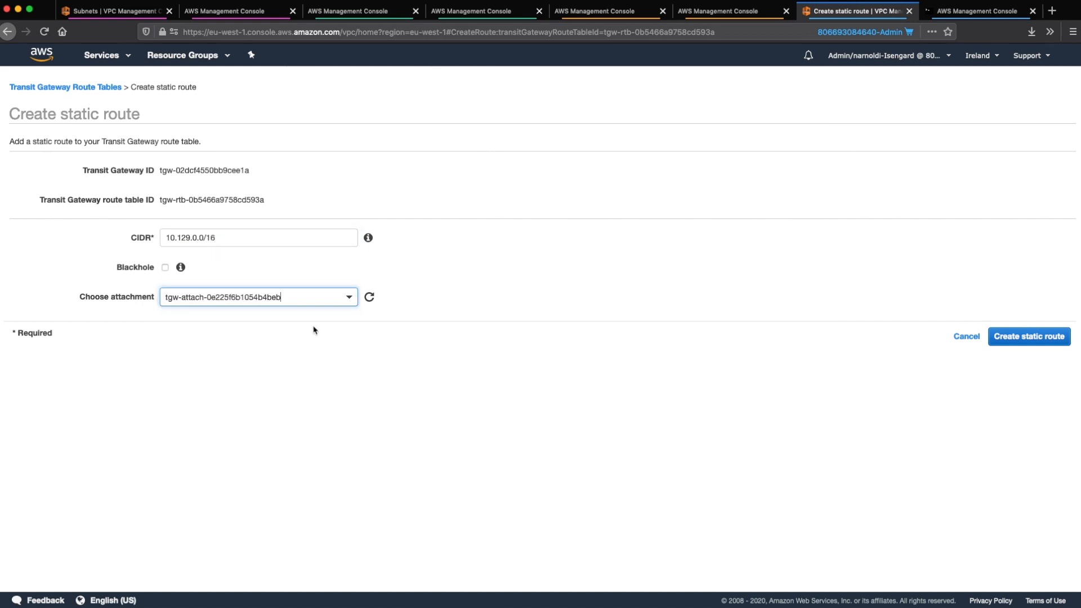
left_click(1025, 338)
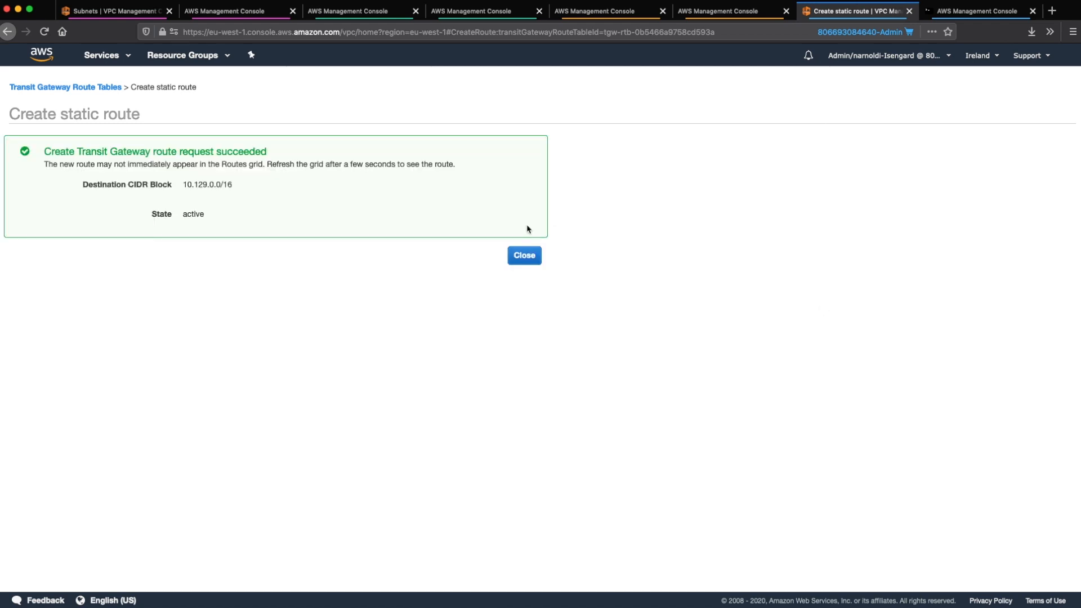
left_click(523, 254)
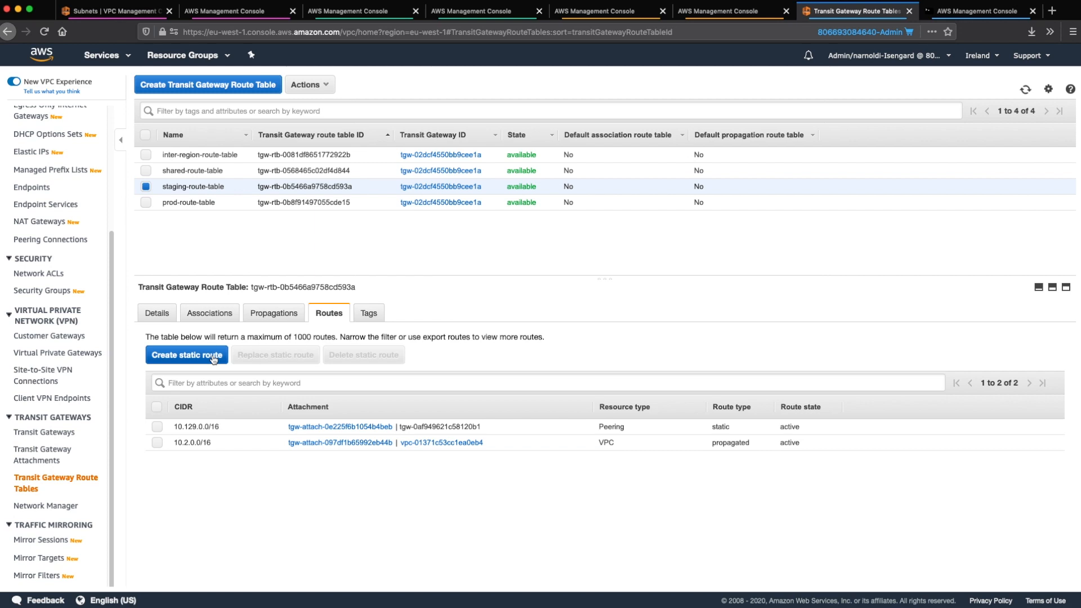
Create a blackhole static route for 10.0.0.0/8 in staging-route-table, and refresh the route tables
left_click(214, 361)
left_click(253, 231)
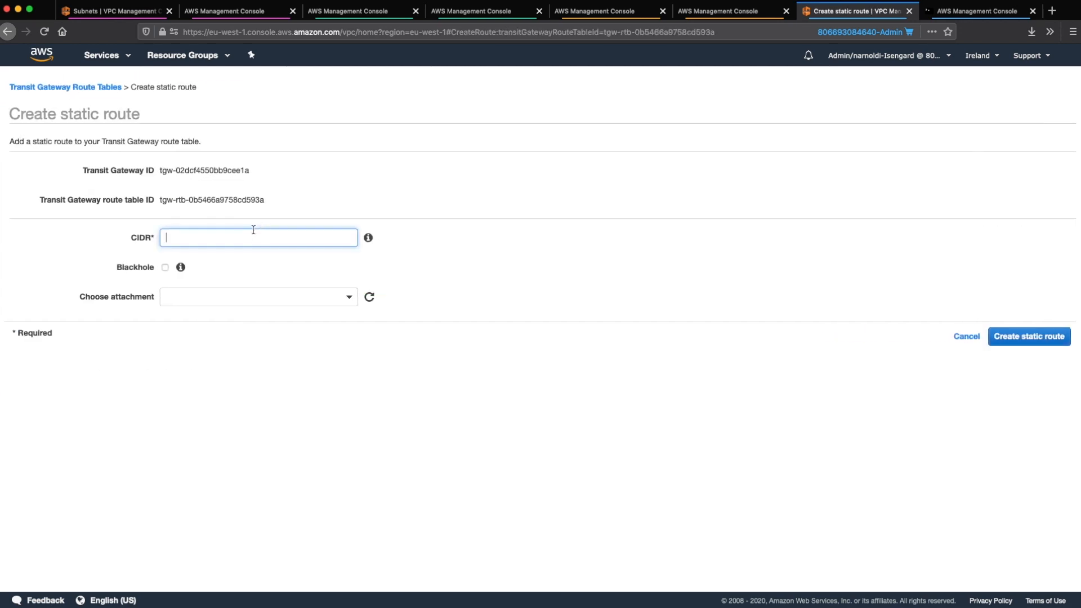
type("10.0.0.0/8")
left_click(165, 268)
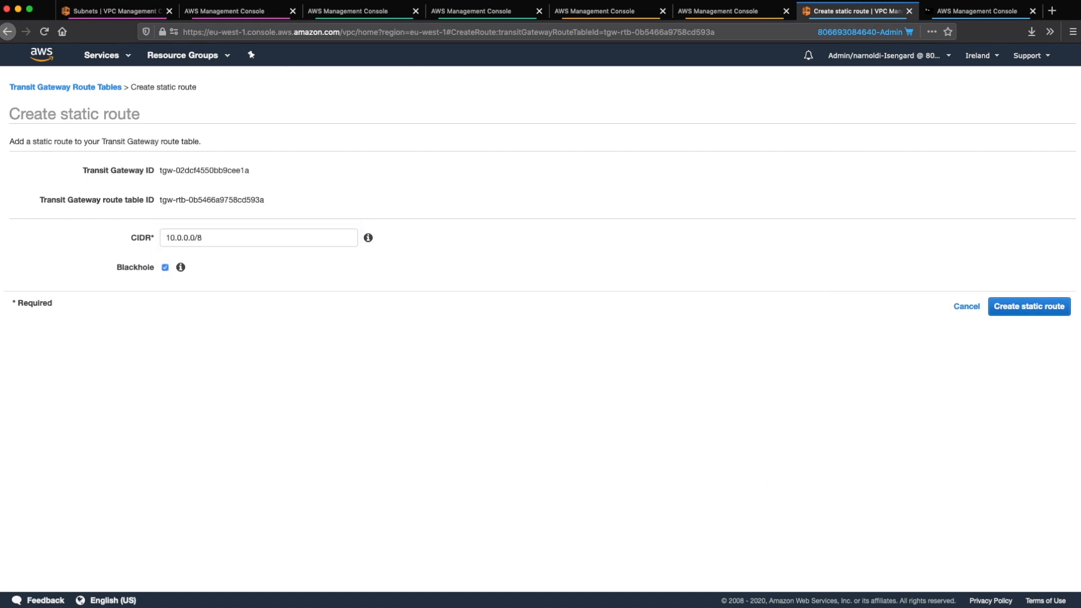
left_click(1049, 314)
left_click(521, 258)
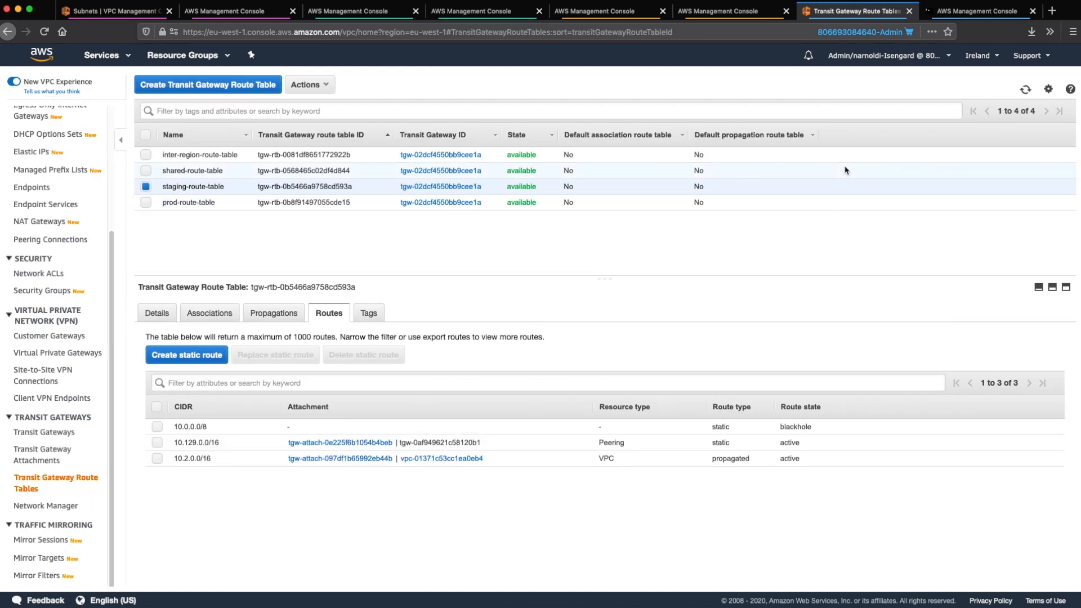
left_click(1025, 91)
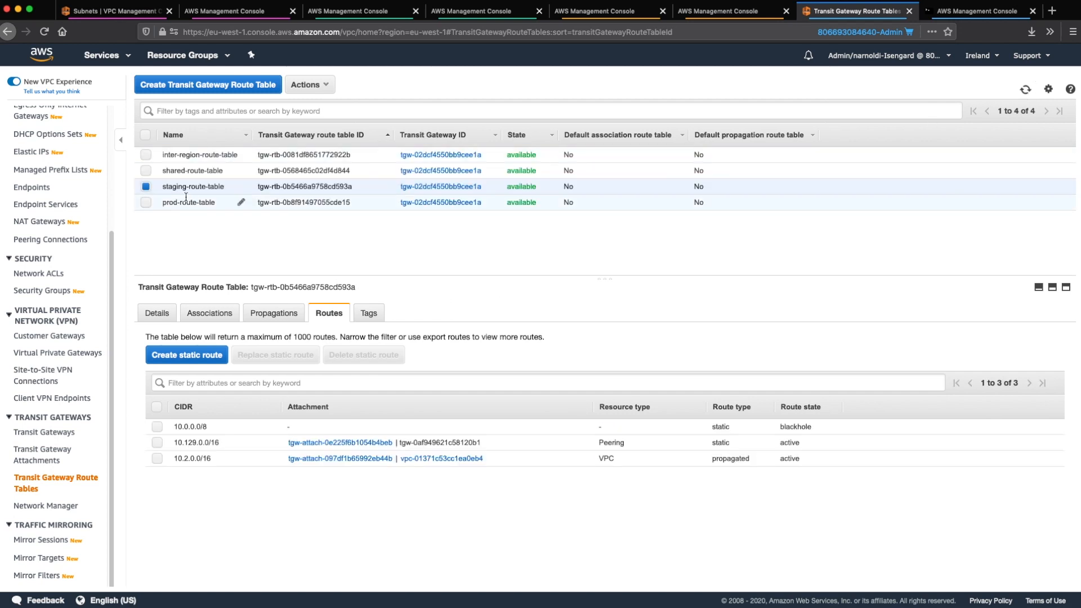
Create a propagation from prod-vpc-attachment-eu-west-1 into shared-route-table
left_click(145, 172)
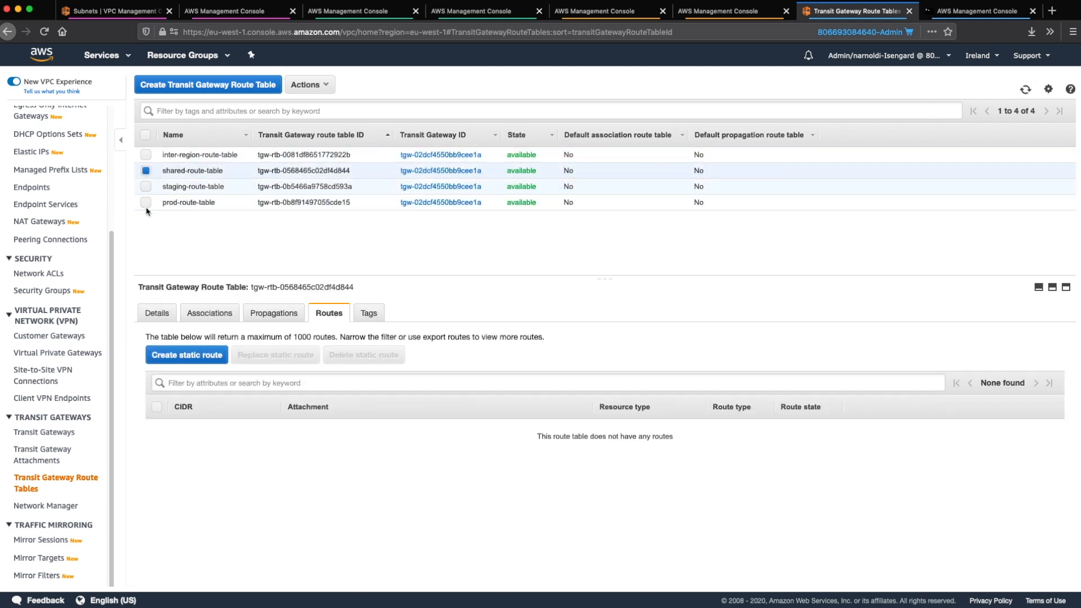
left_click(283, 314)
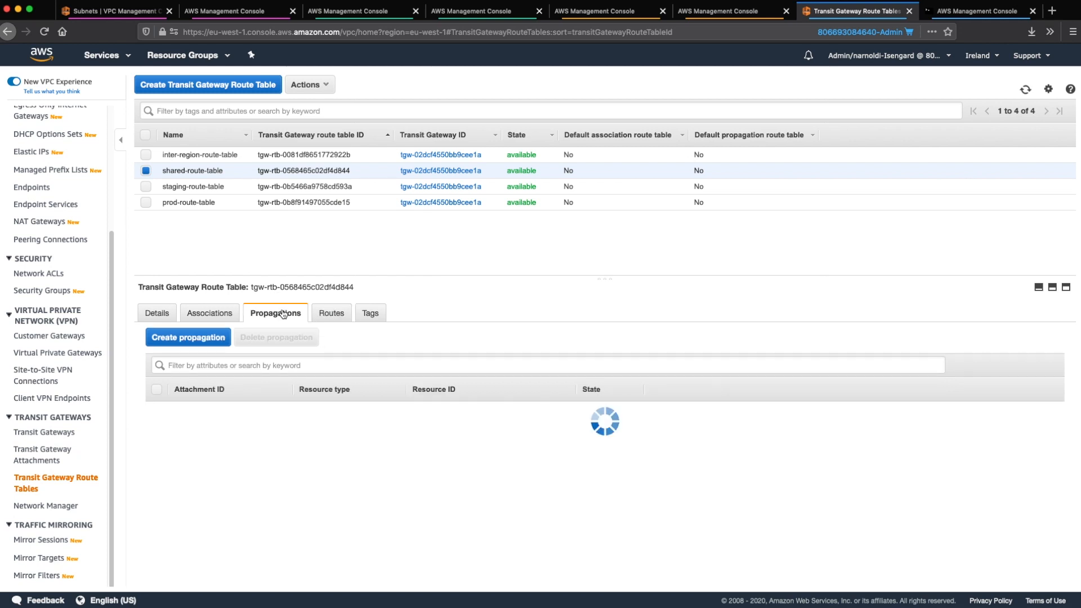
left_click(172, 341)
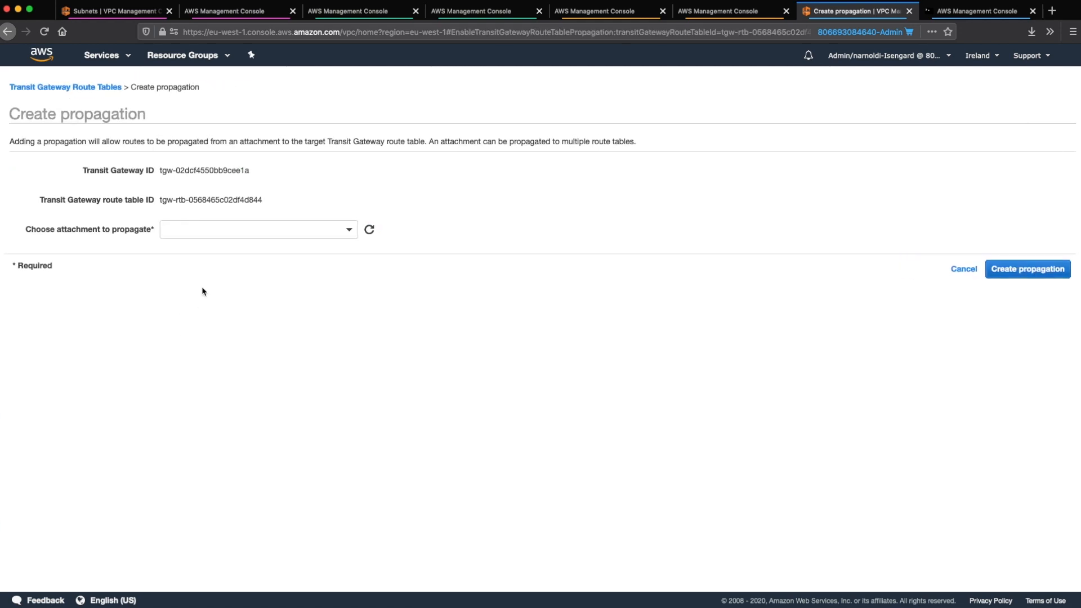
left_click(232, 229)
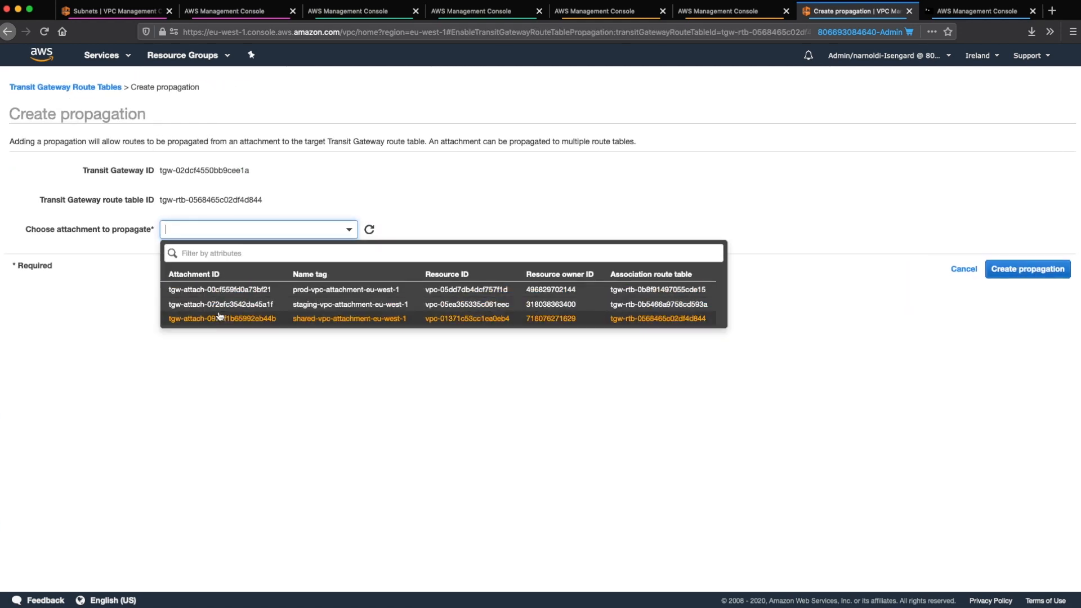
left_click(220, 289)
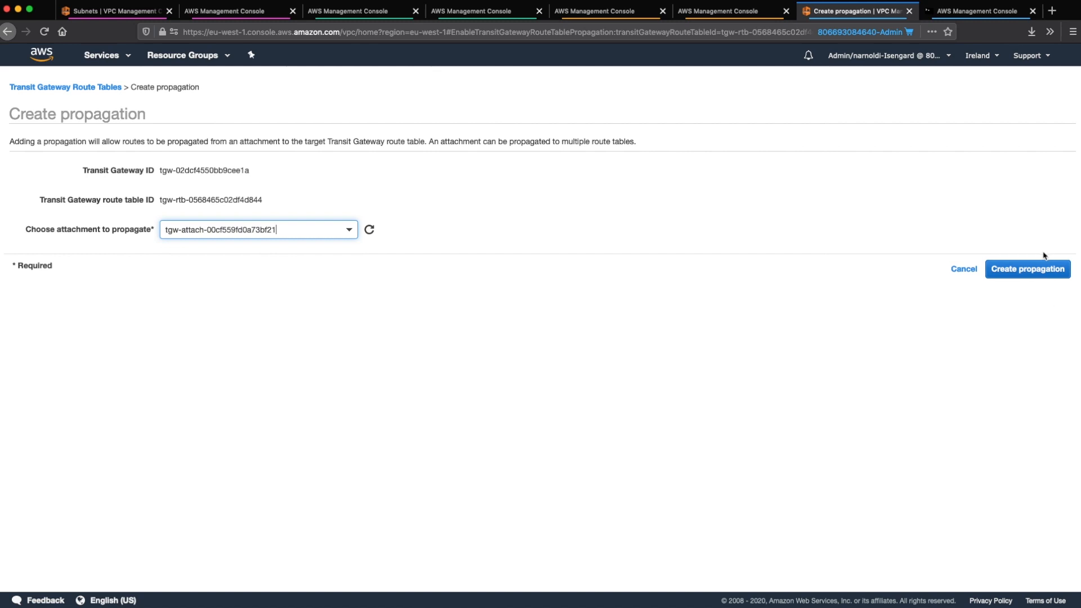
left_click(1029, 272)
left_click(525, 214)
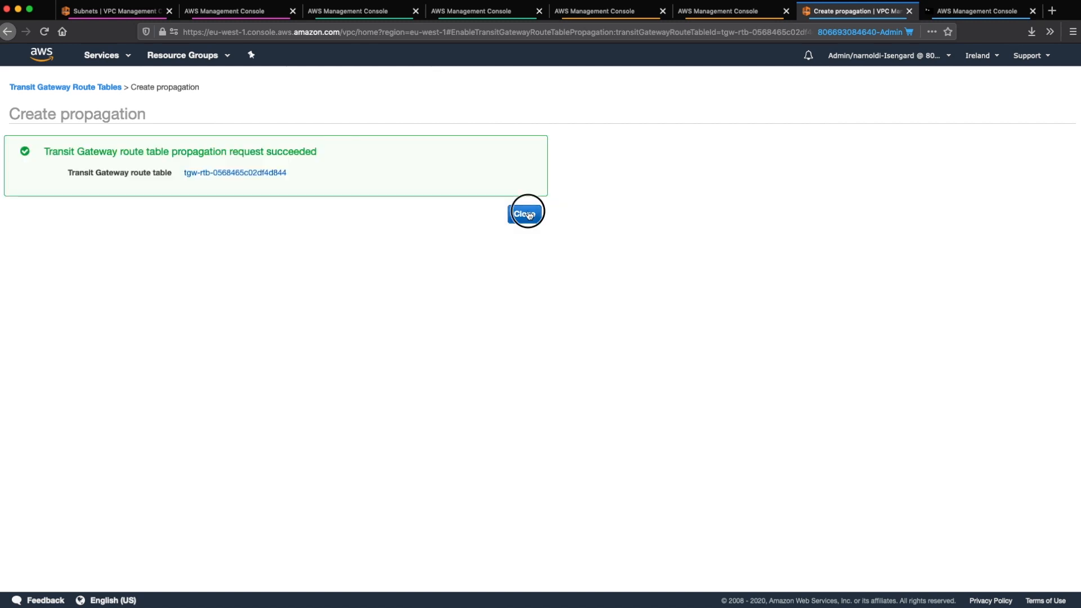
Create a propagation from staging-vpc-attachment-eu-west-1 into shared-route-table and show that table's routes
left_click(220, 338)
left_click(347, 237)
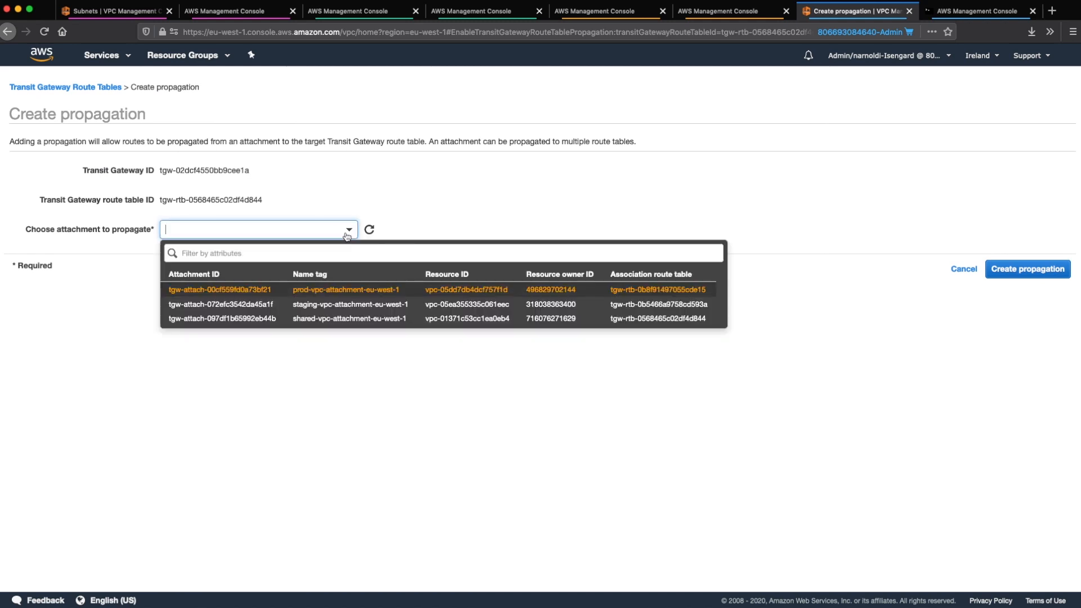
left_click(337, 306)
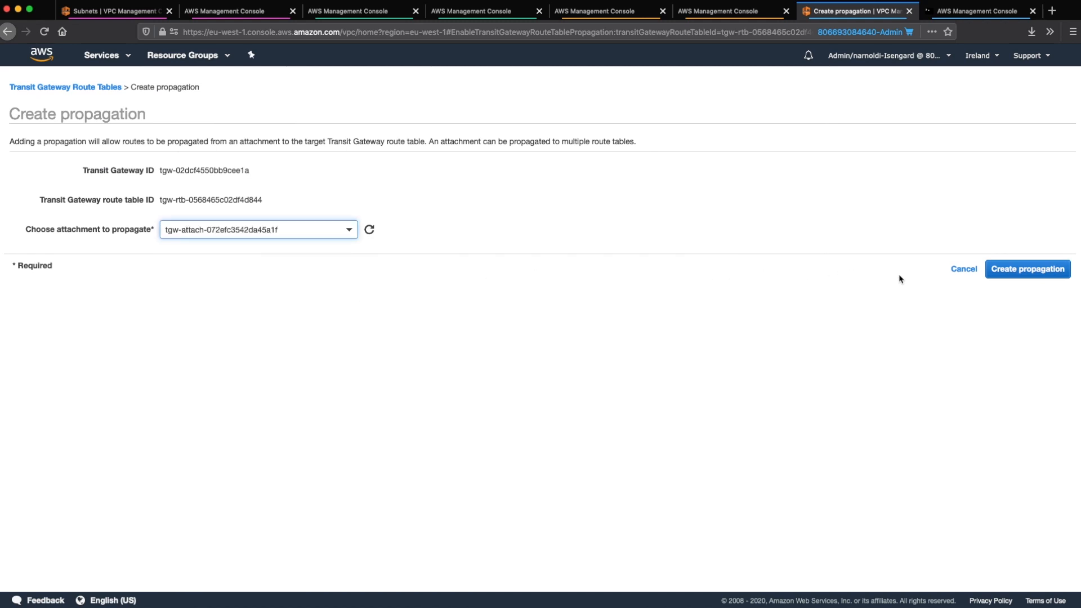
left_click(1009, 272)
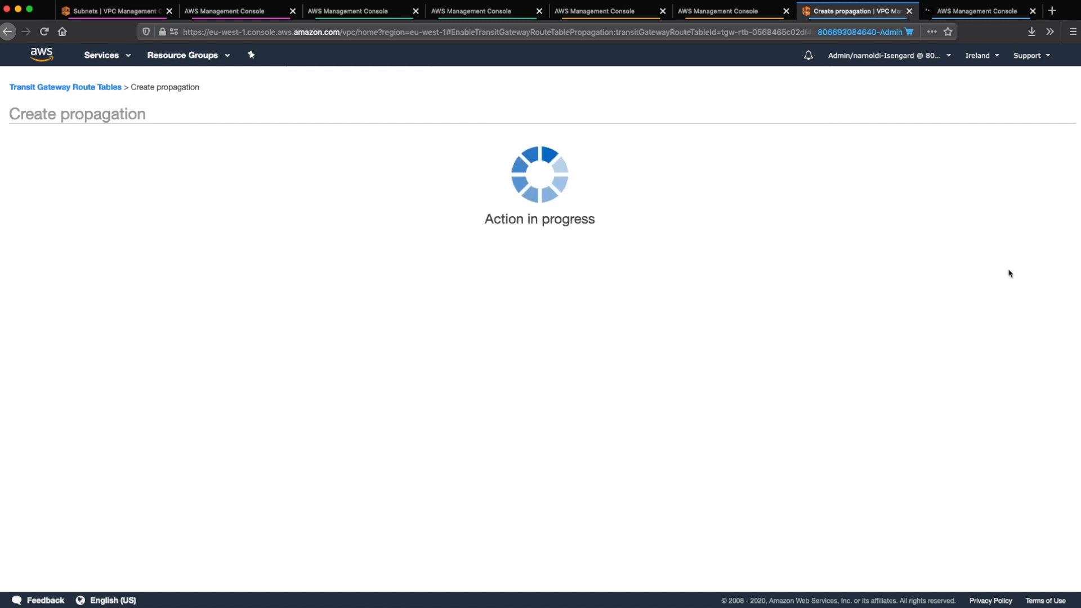
left_click(529, 220)
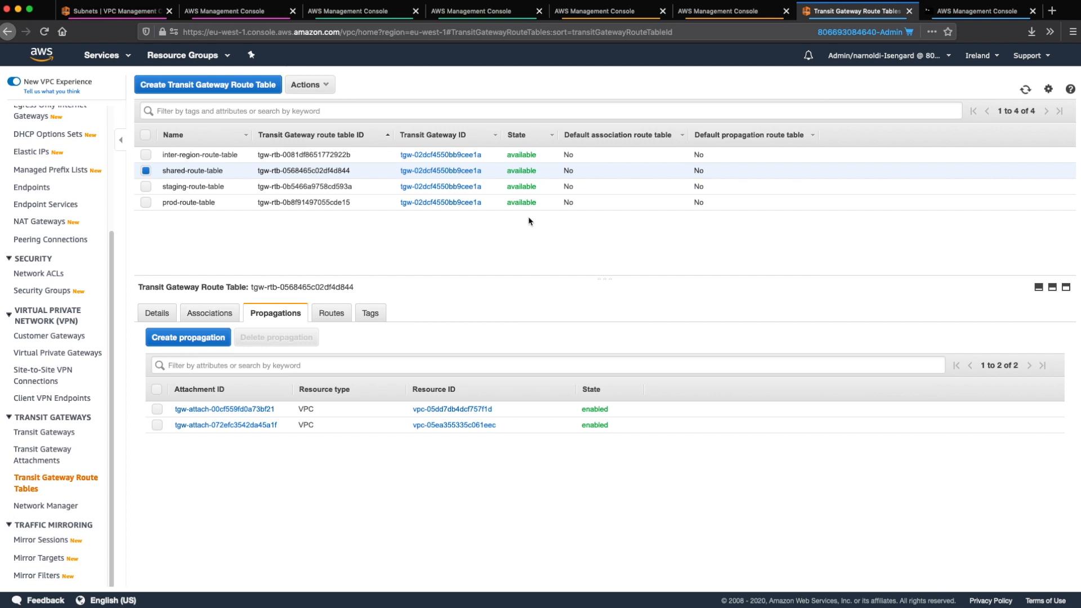
left_click(331, 311)
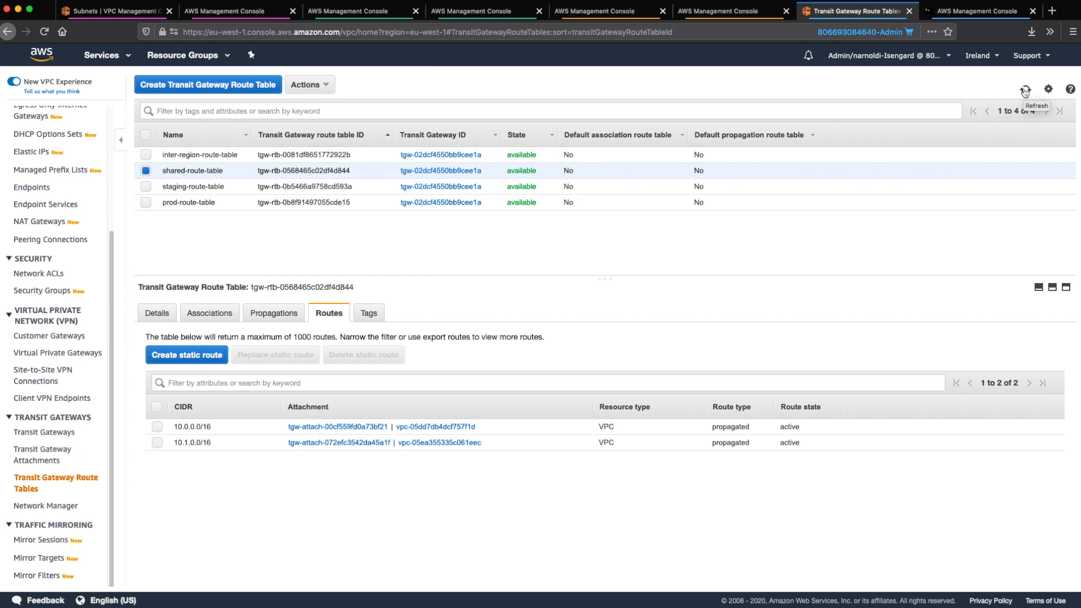
Create a propagation from prod-vpc-attachment-eu-west-1 into inter-region-route-table
left_click(146, 157)
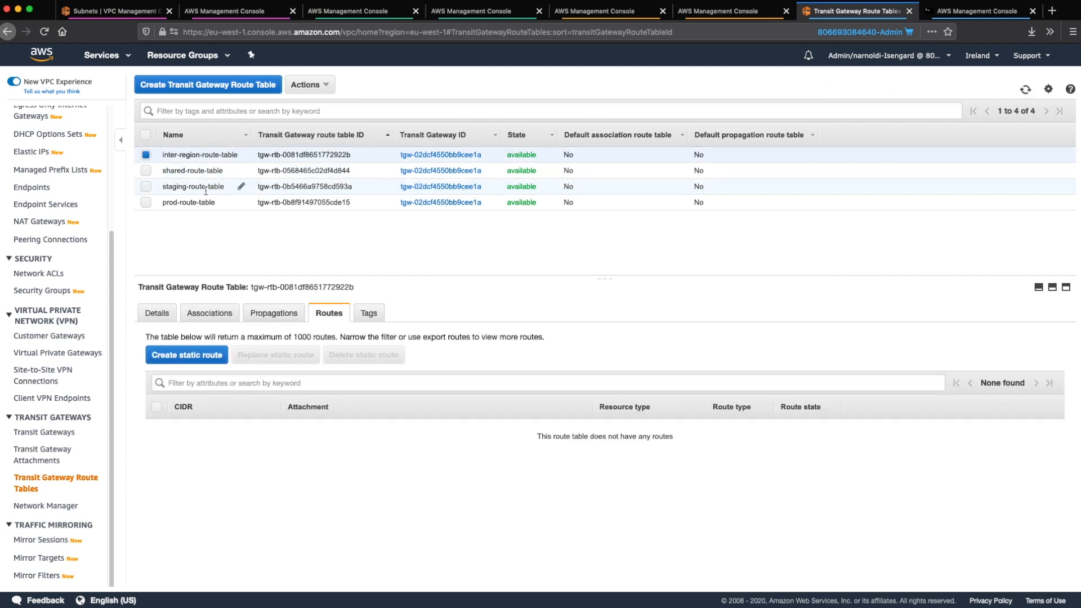
left_click(276, 316)
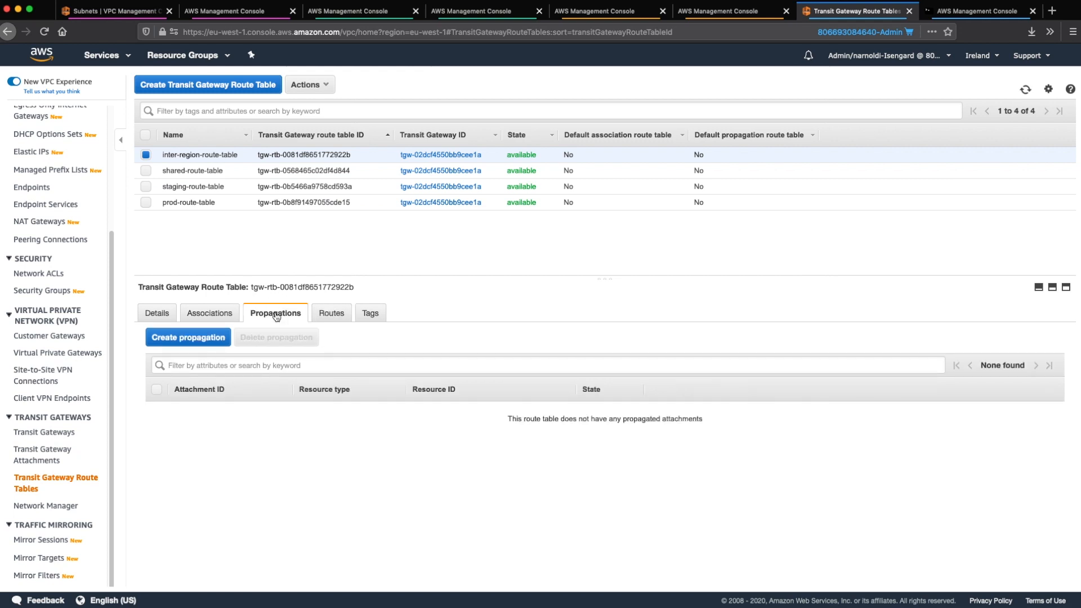
left_click(206, 339)
left_click(232, 239)
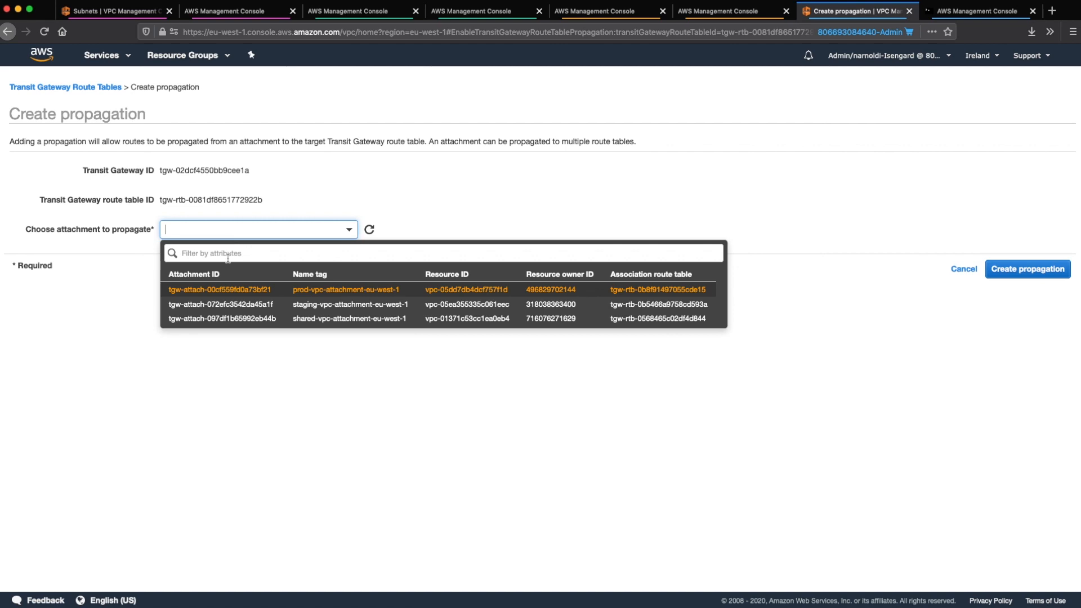
left_click(224, 290)
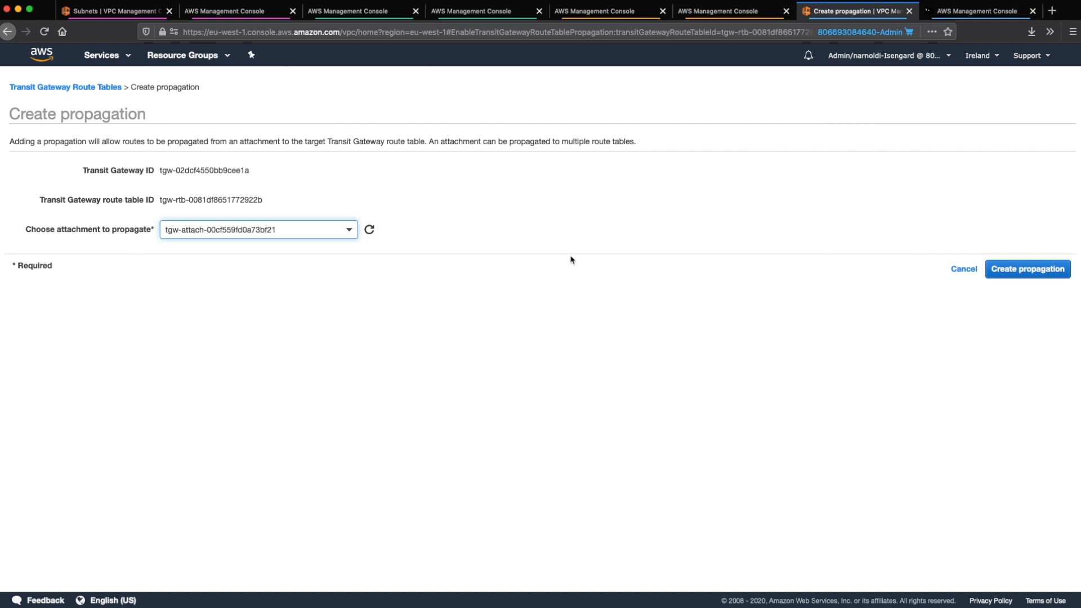
left_click(1003, 269)
left_click(520, 219)
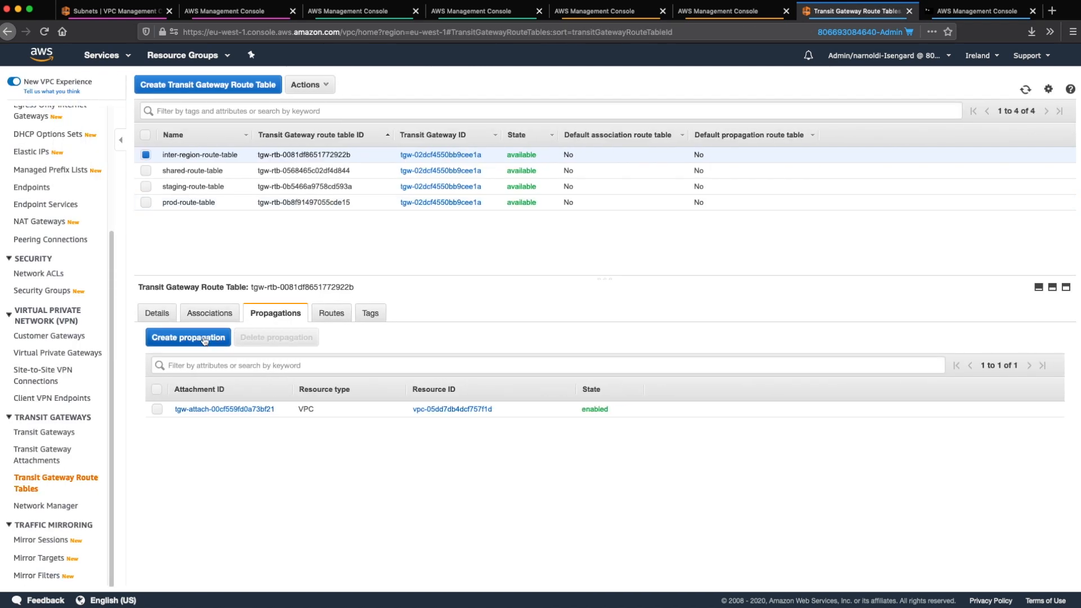
Create a propagation from staging-vpc-attachment-eu-west-1 into inter-region-route-table and show that table's routes
left_click(204, 341)
left_click(256, 234)
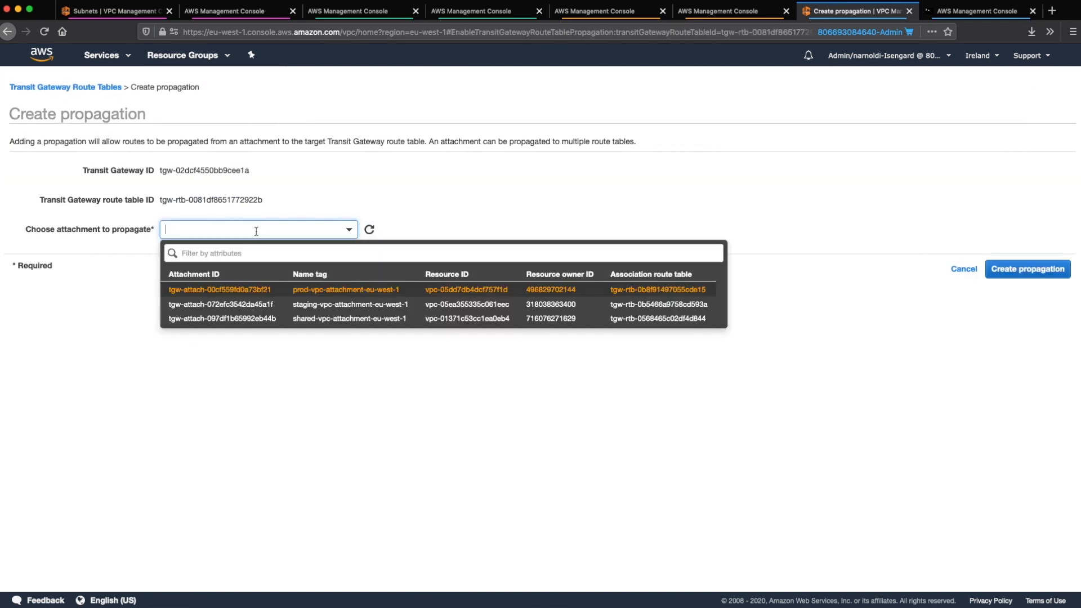
left_click(258, 304)
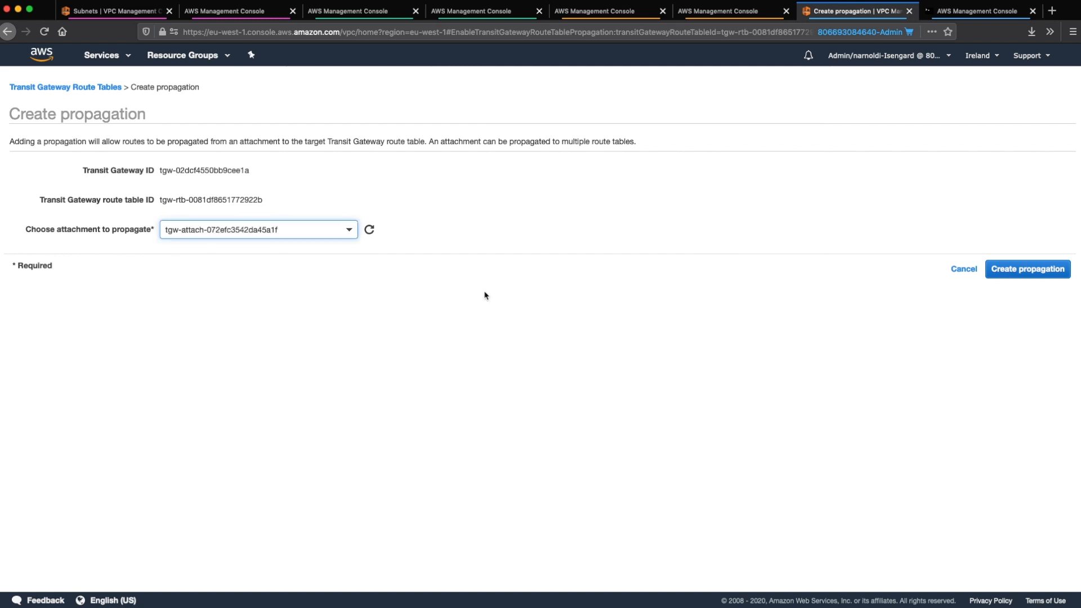
left_click(1006, 269)
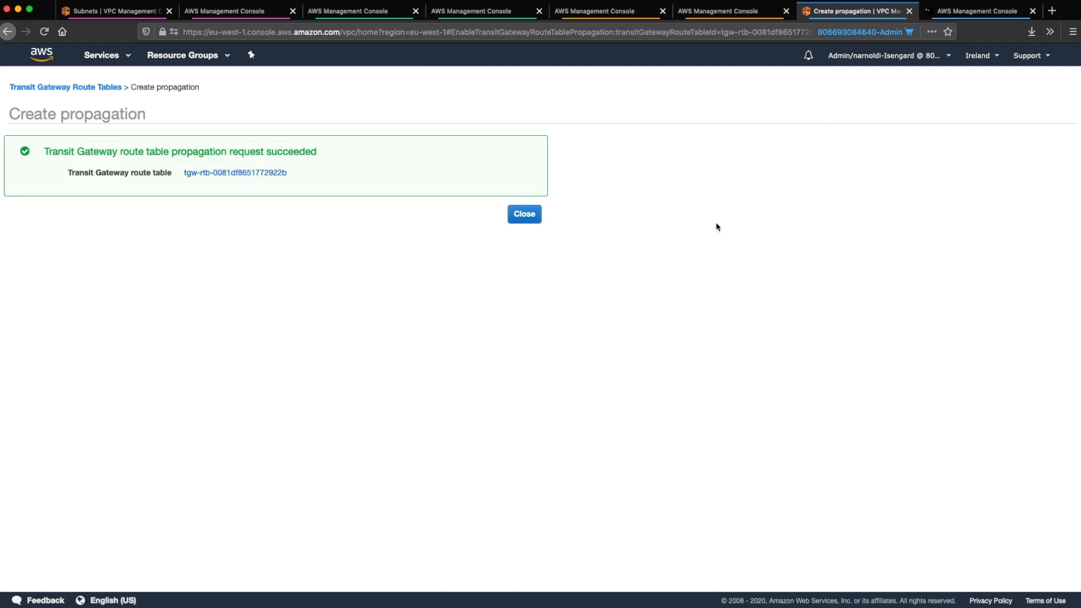
left_click(524, 213)
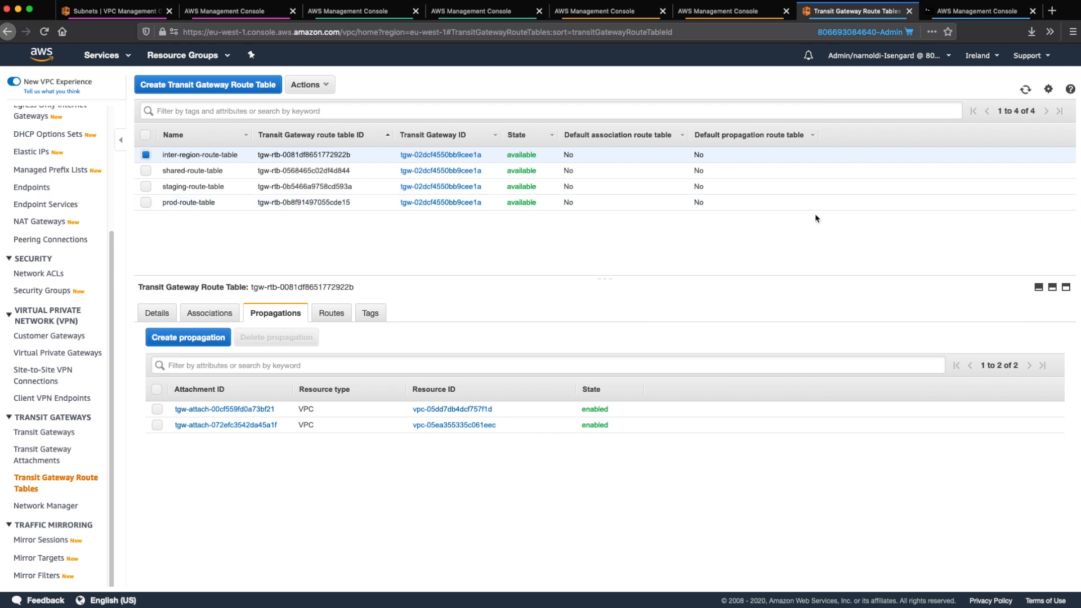
left_click(328, 314)
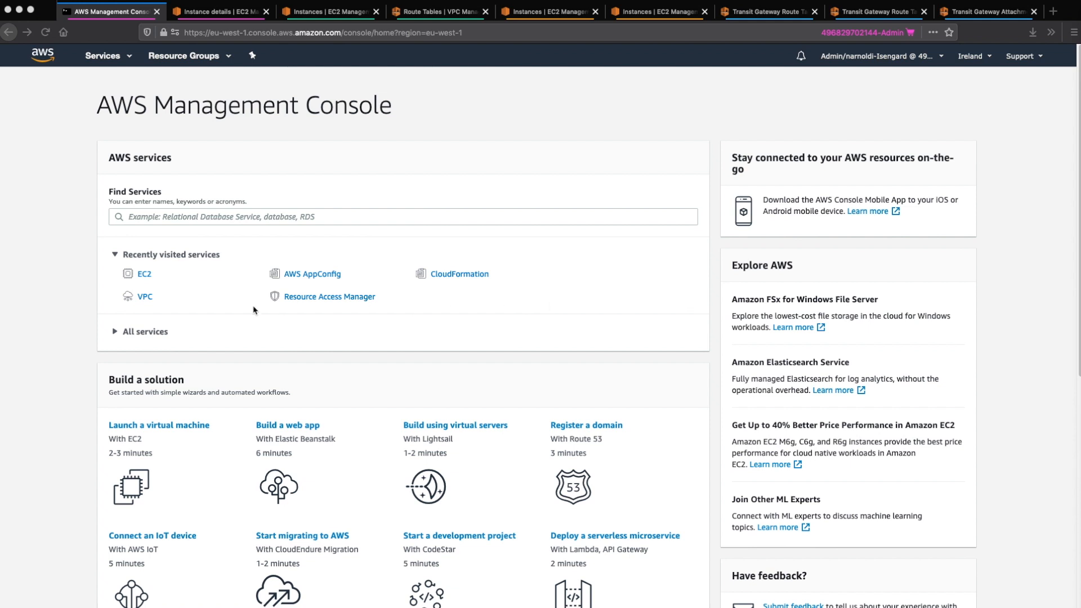
Find xrp-demo-prod-eu-west-1-instance among the running EC2 instances and connect to it with Session Manager
left_click(144, 276)
left_click(144, 276)
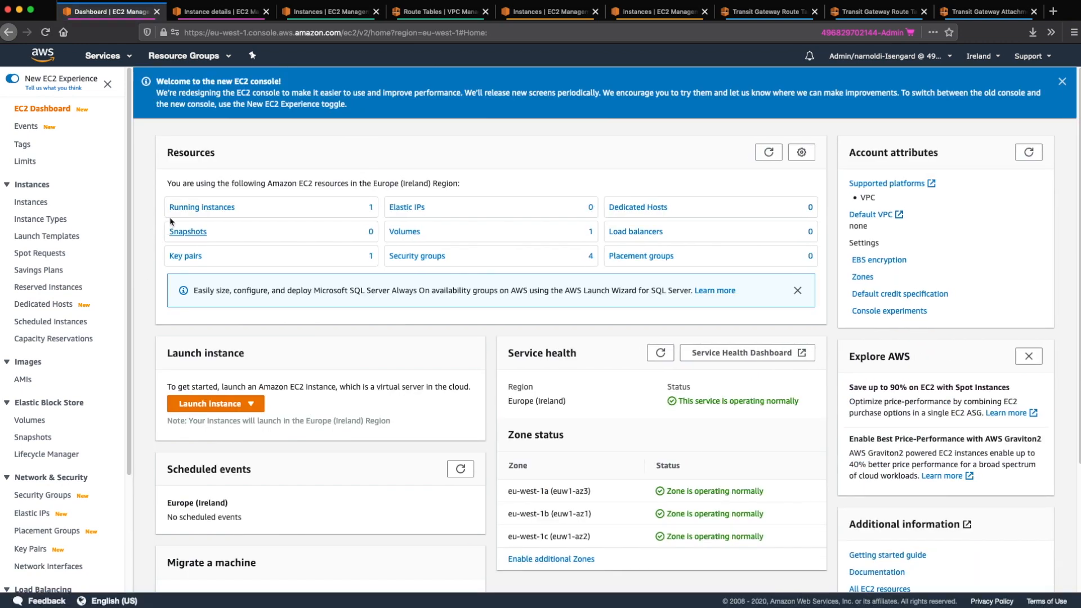
left_click(180, 208)
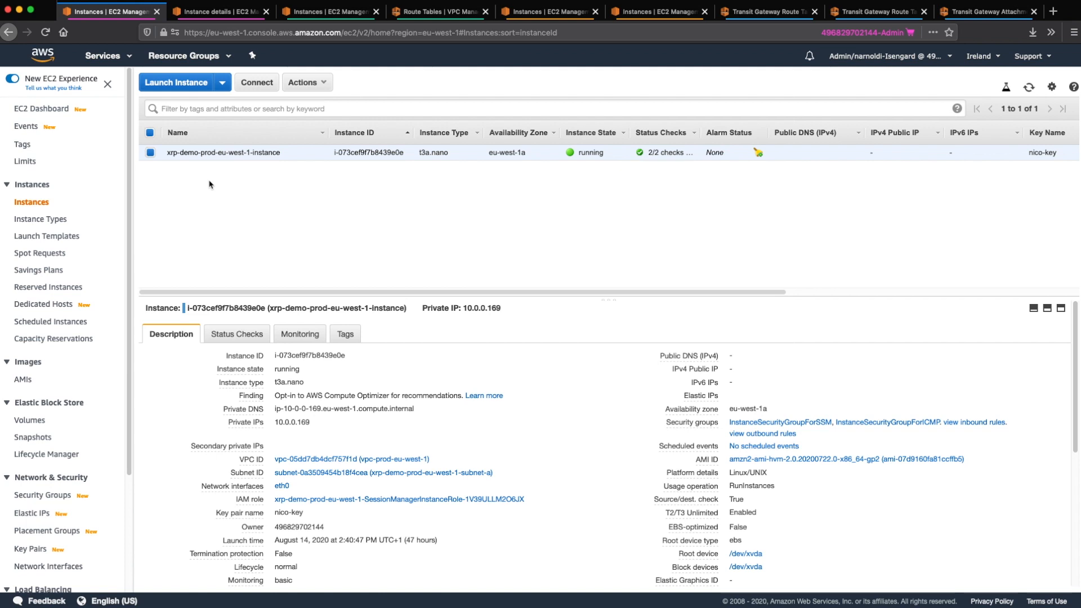
left_click(261, 84)
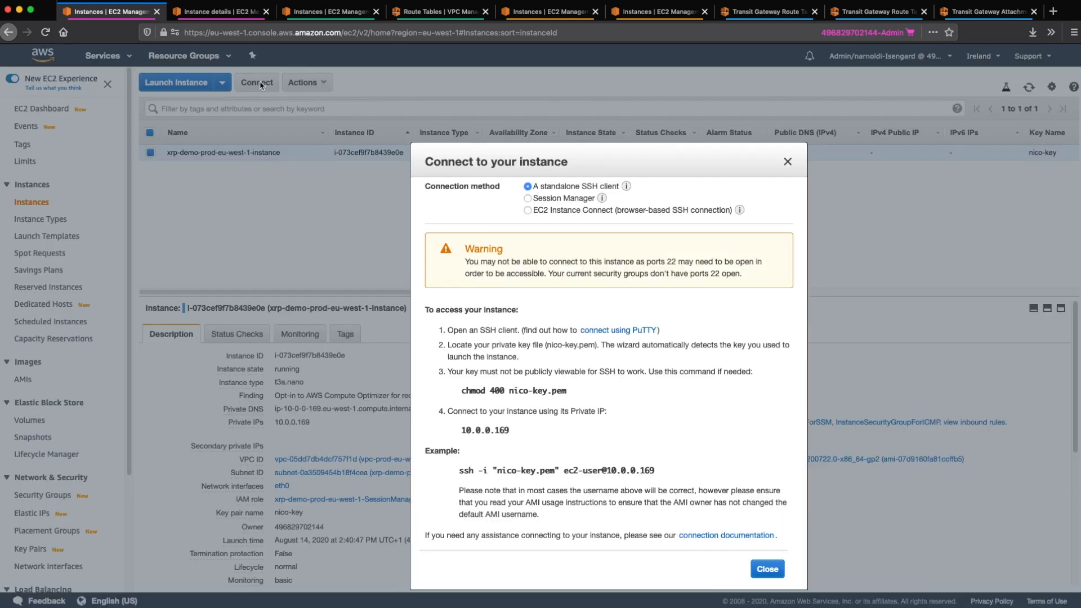
left_click(527, 199)
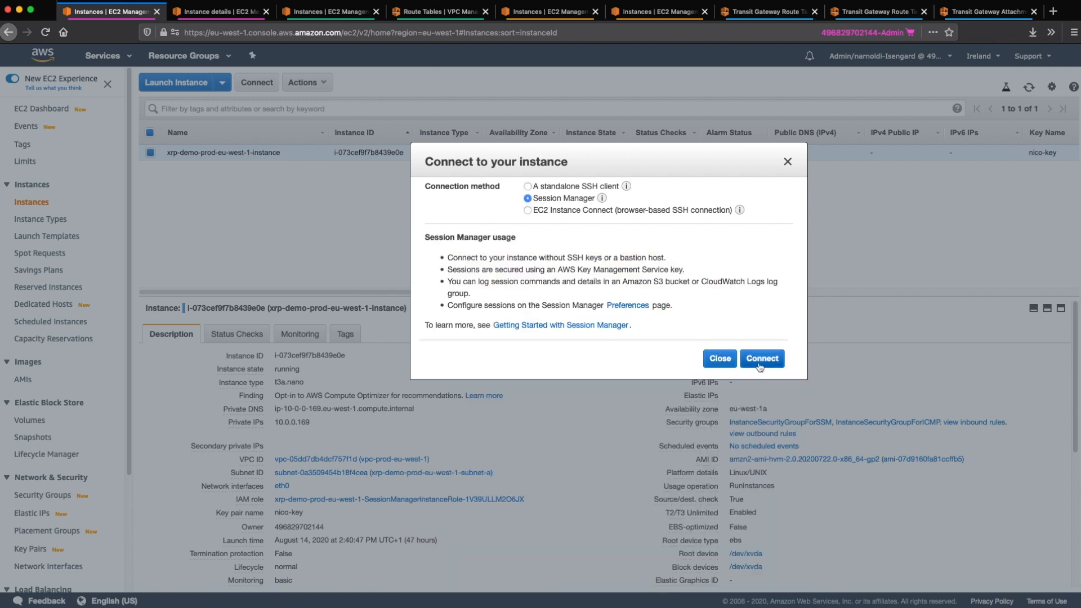
left_click(757, 365)
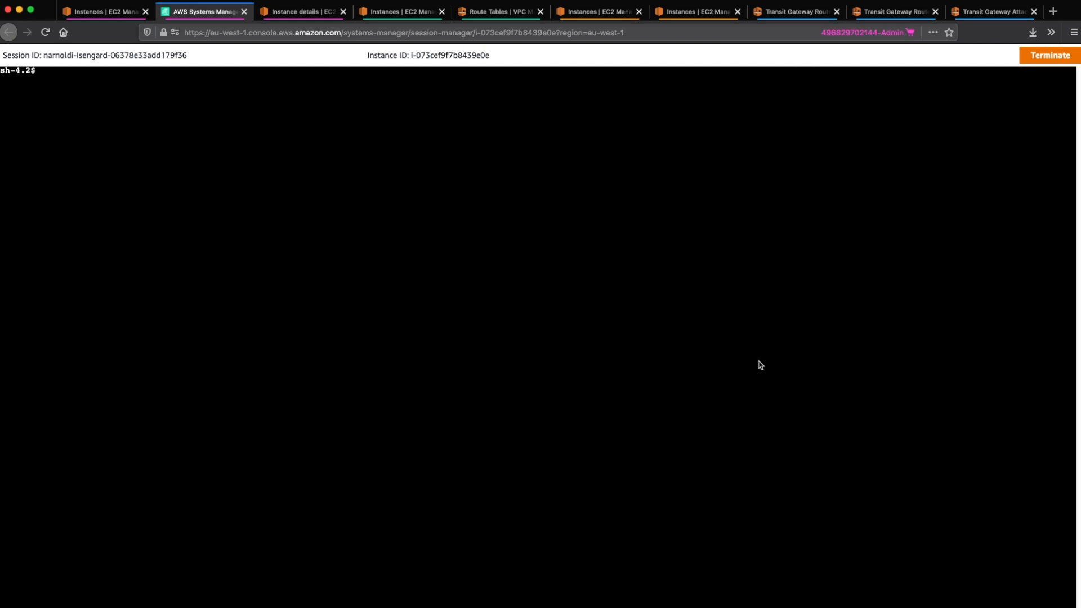
Test connectivity from the prod instance by pinging 10.2.0.94 and 10.1.0.211, stopping each ping after several packets
left_click(759, 361)
type("ping 10.2.0.94")
key("Return")
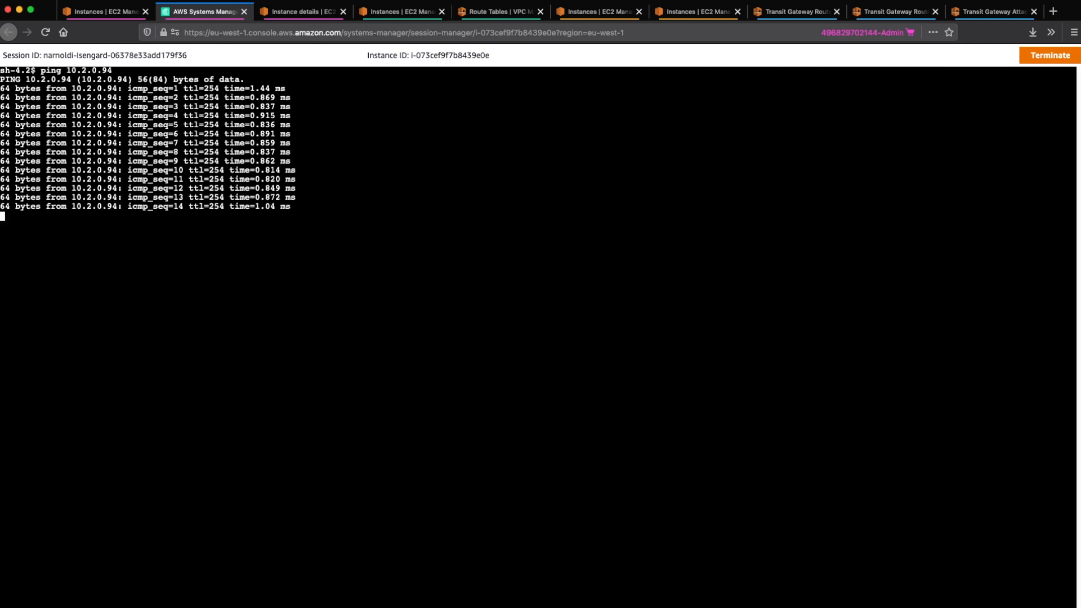
key("ctrl+c")
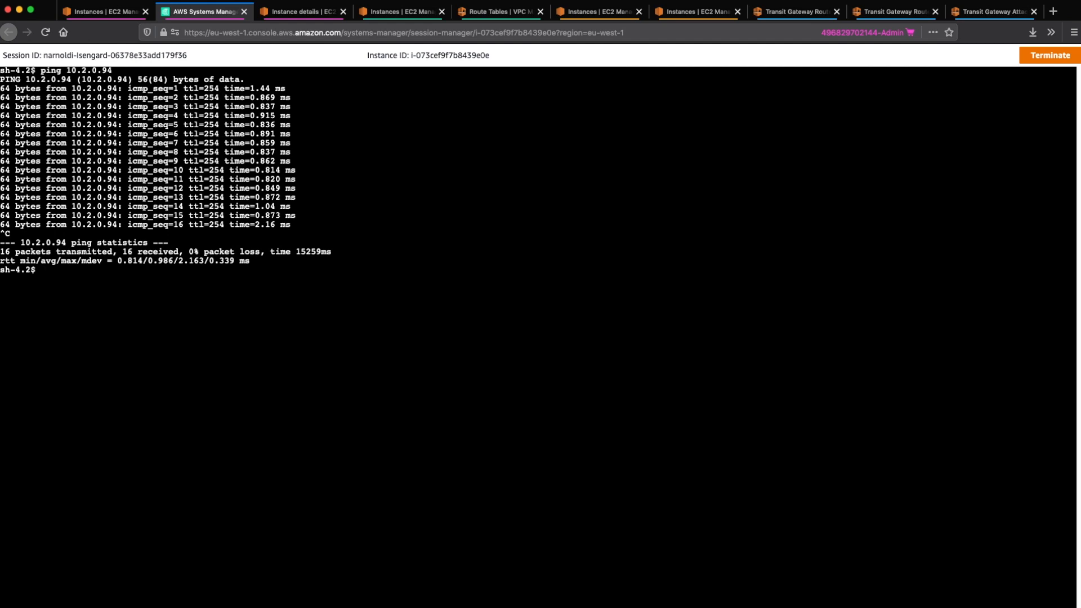
type("ping 10.1.0.211")
key("Return")
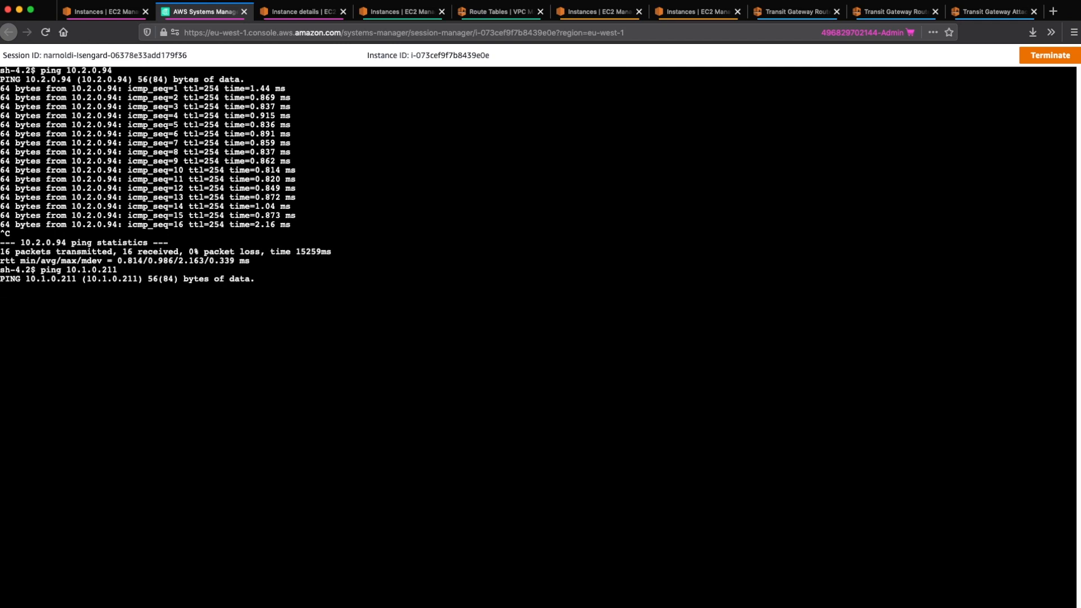
key("ctrl+c")
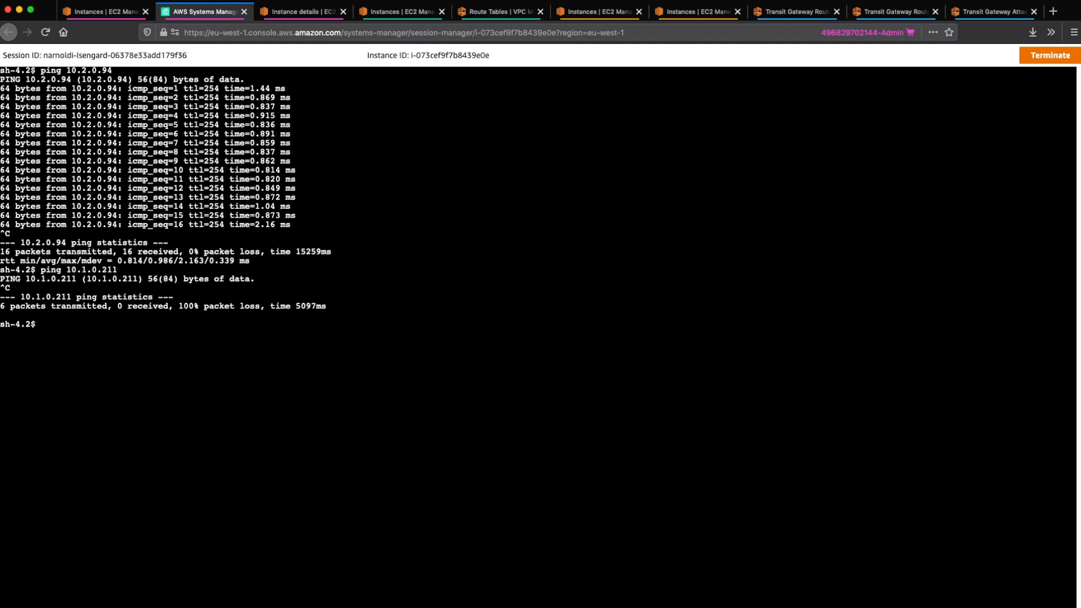
Test inter-region connectivity from the prod instance by pinging 10.128.0.163 and 10.130.0.75, stopping each ping after several packets
type("ping 10.128.0.163")
key("Return")
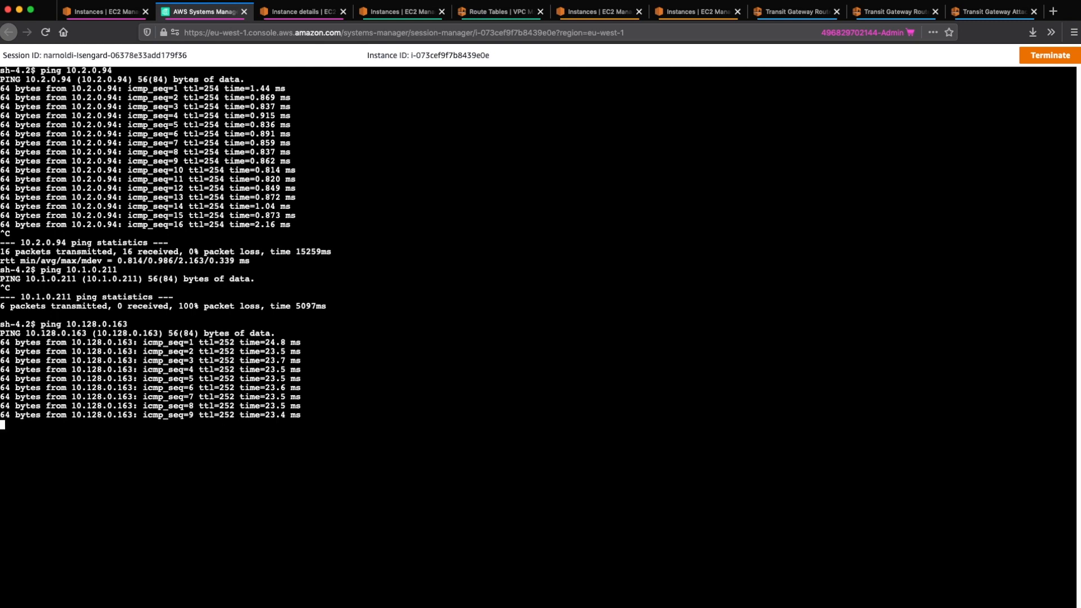
key("ctrl+c")
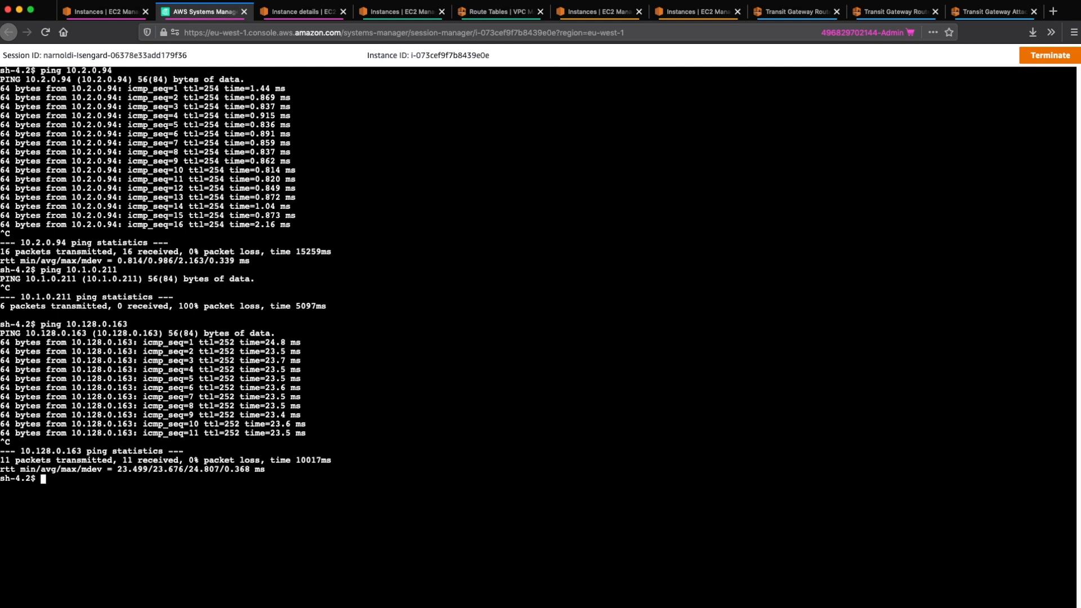
type("ping 10.130.0.75")
key("Return")
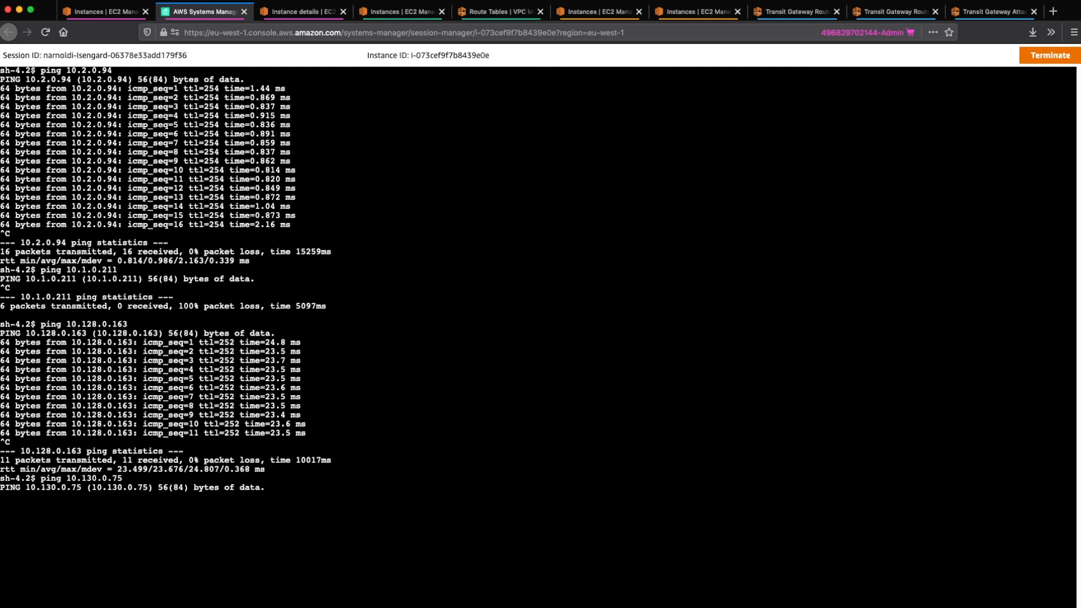
key("ctrl+c")
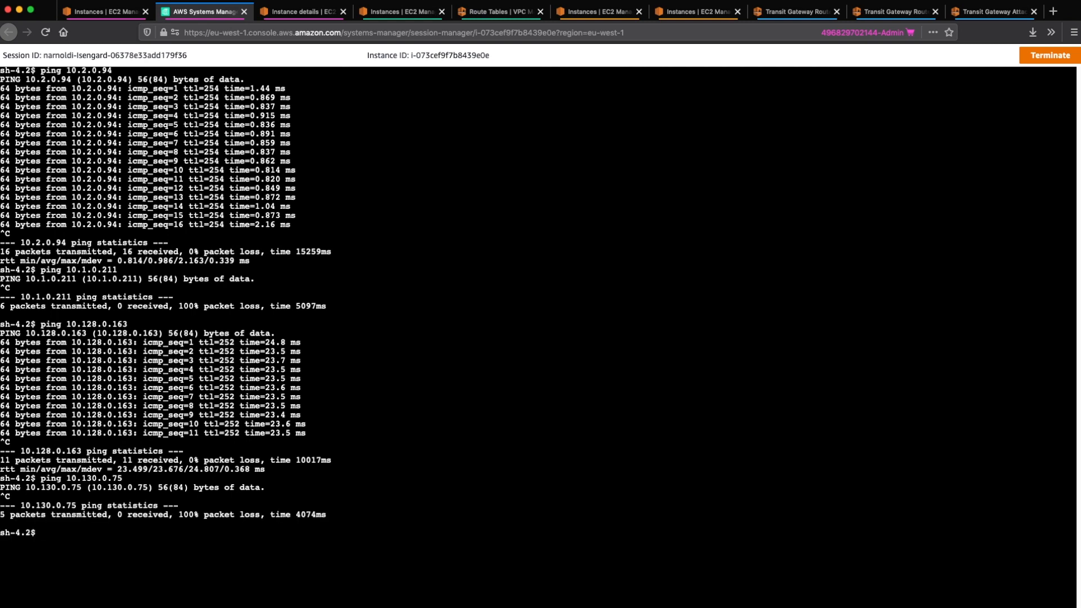